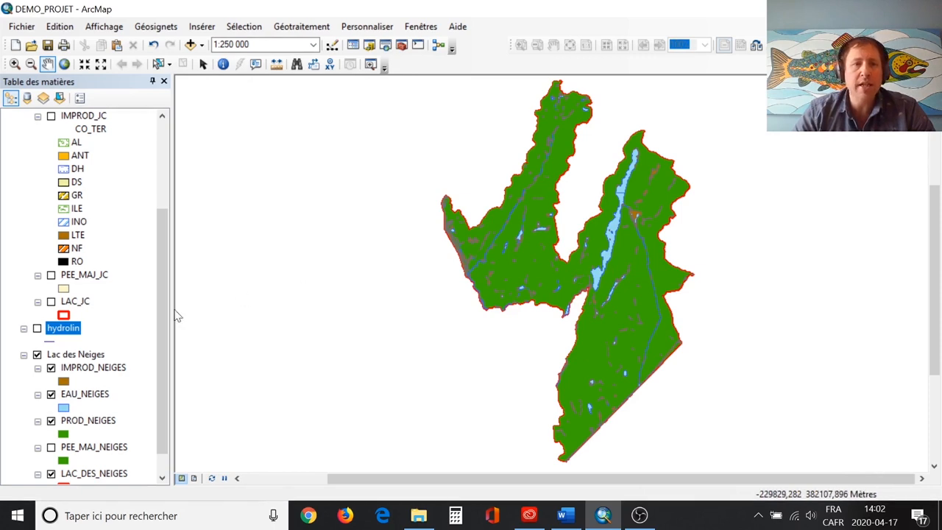
Show the LAC_JC, IMPROD_JC, PROD_JC, EAU_JC and HYDRO_JC layers of the Lac Jacques-Cartier group on the map
drag(165, 314, 189, 179)
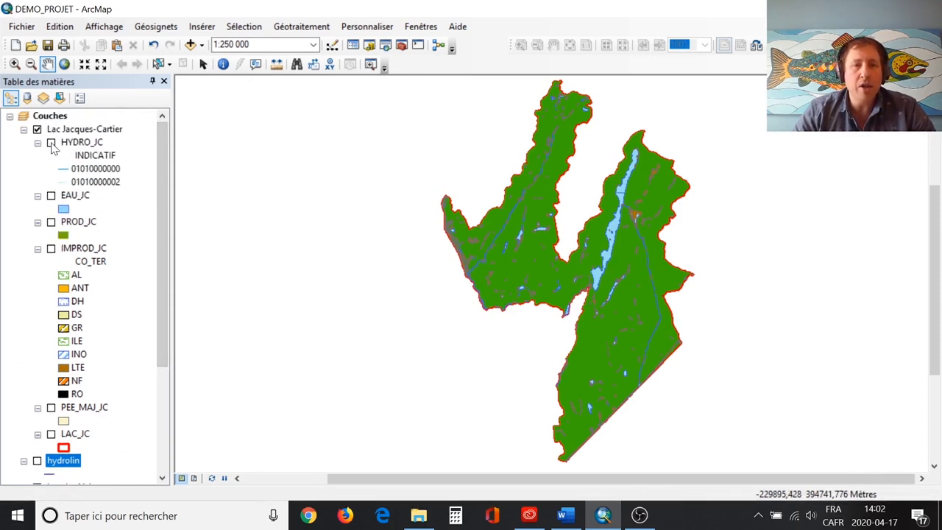
click(53, 435)
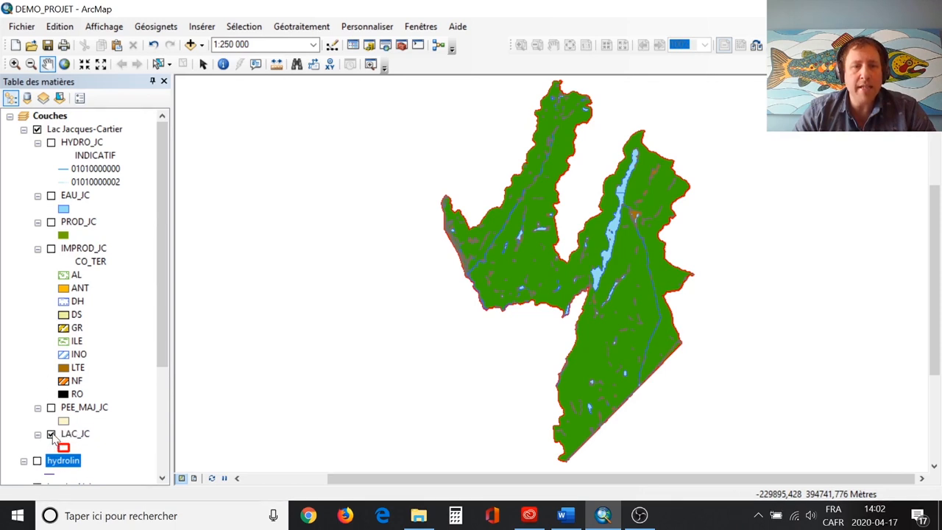
click(52, 435)
click(51, 249)
click(51, 221)
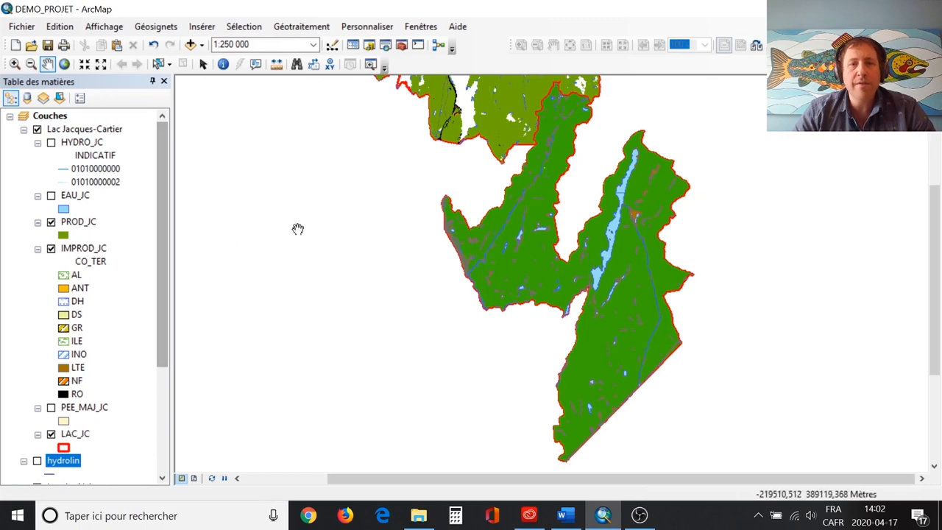
drag(379, 145, 380, 248)
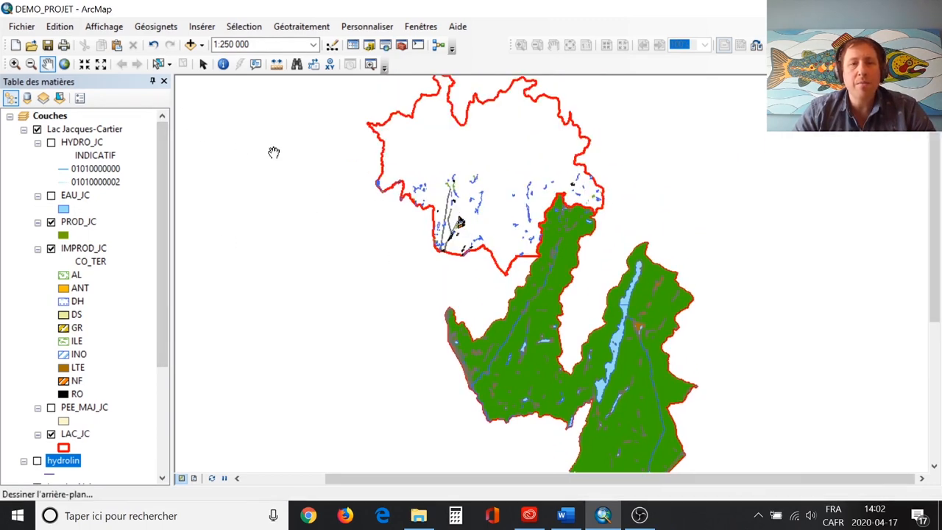
scroll(374, 196, down, 1)
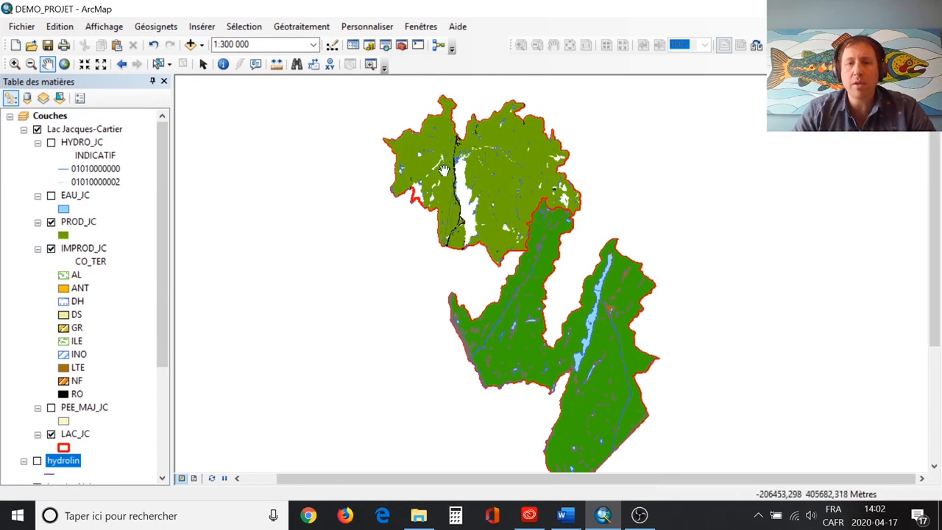
click(51, 196)
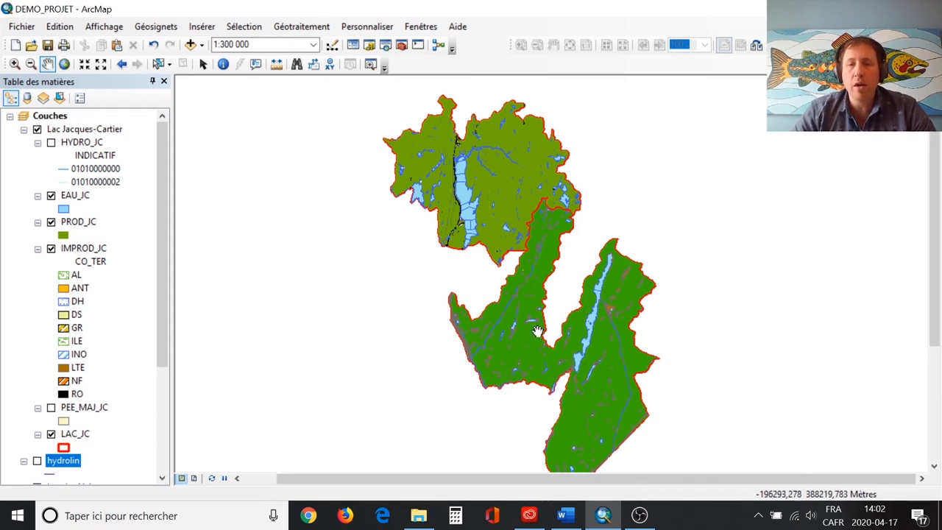
drag(533, 326, 527, 303)
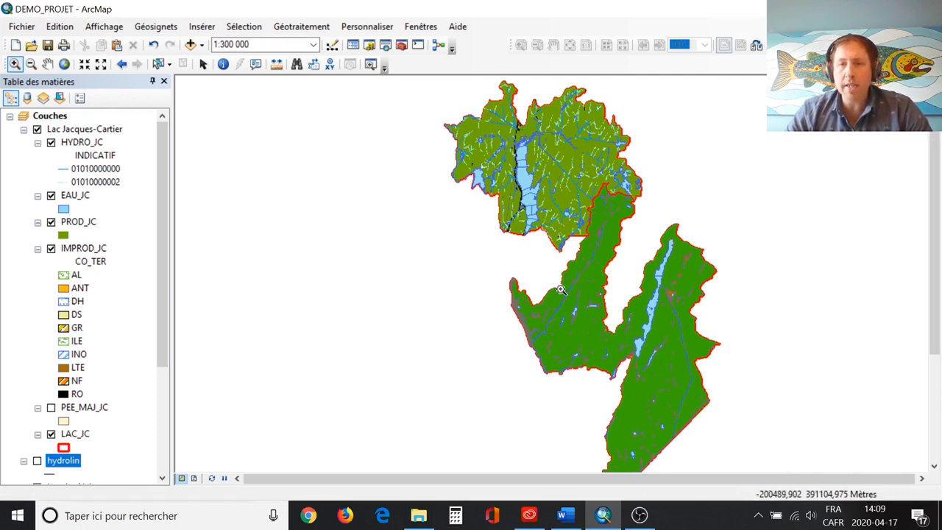
Hide the whole Lac Jacques-Cartier group and show the hydrolin layer over the Lac des Neiges territory
click(47, 64)
drag(544, 298, 487, 246)
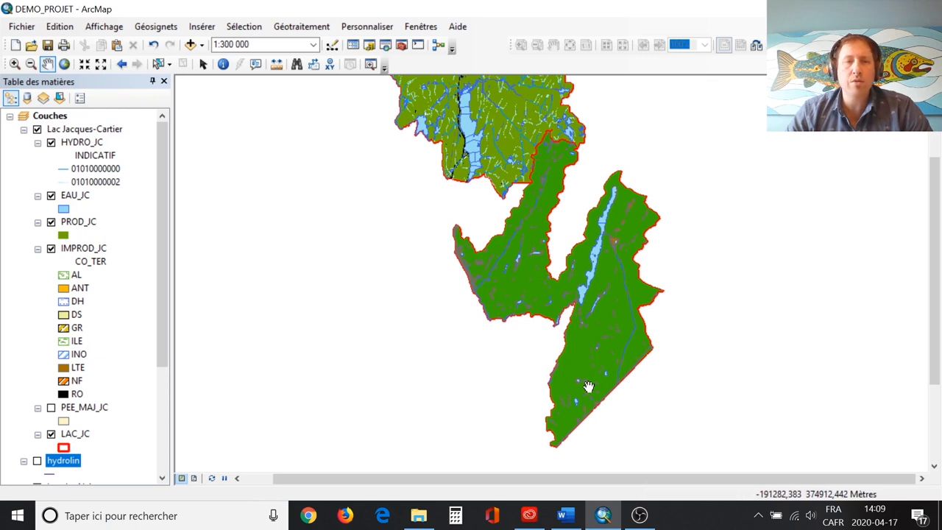
click(37, 128)
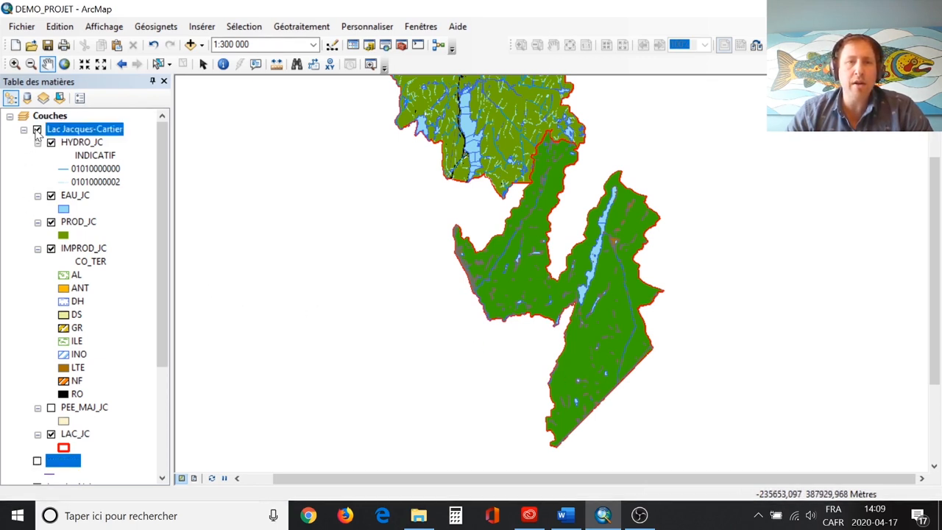
drag(482, 265, 442, 239)
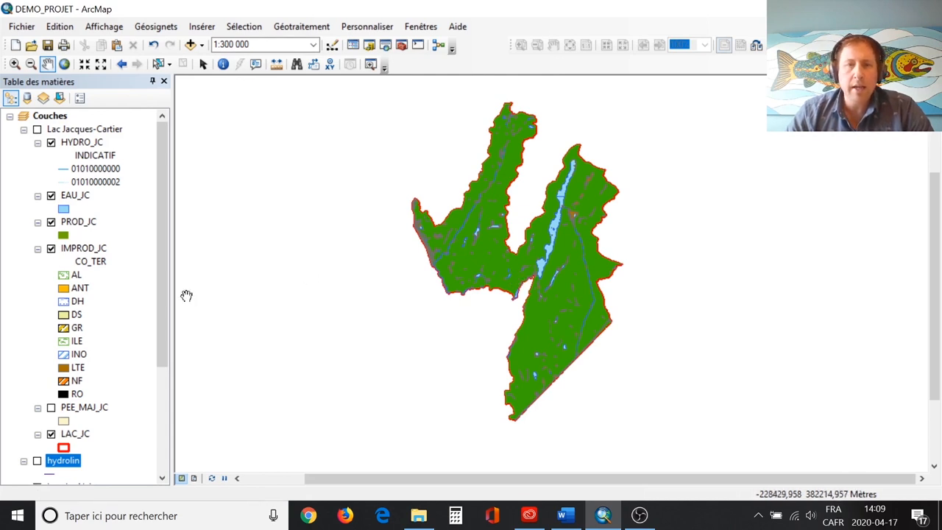
drag(161, 333, 160, 408)
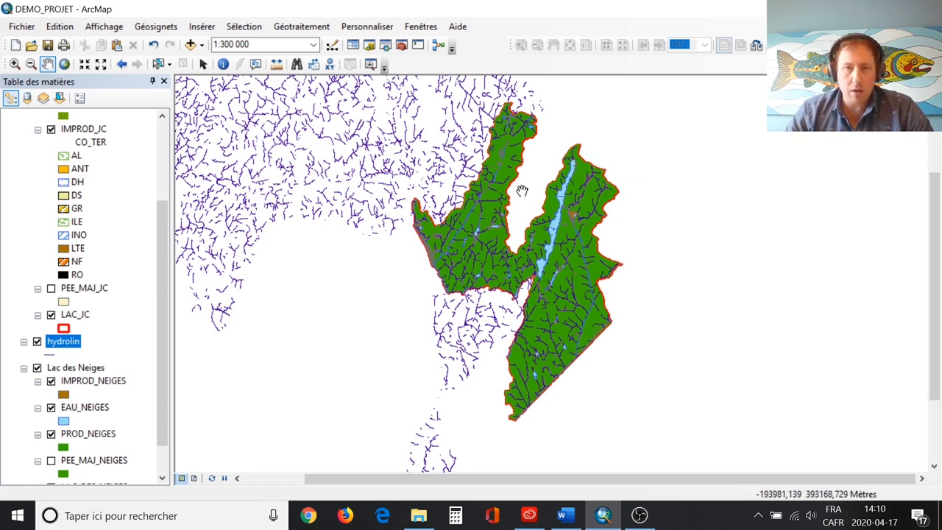
Set up the Découper geoprocessing tool with hydrolin as the input features and LAC_DES_NEIGES as the clip features
click(302, 28)
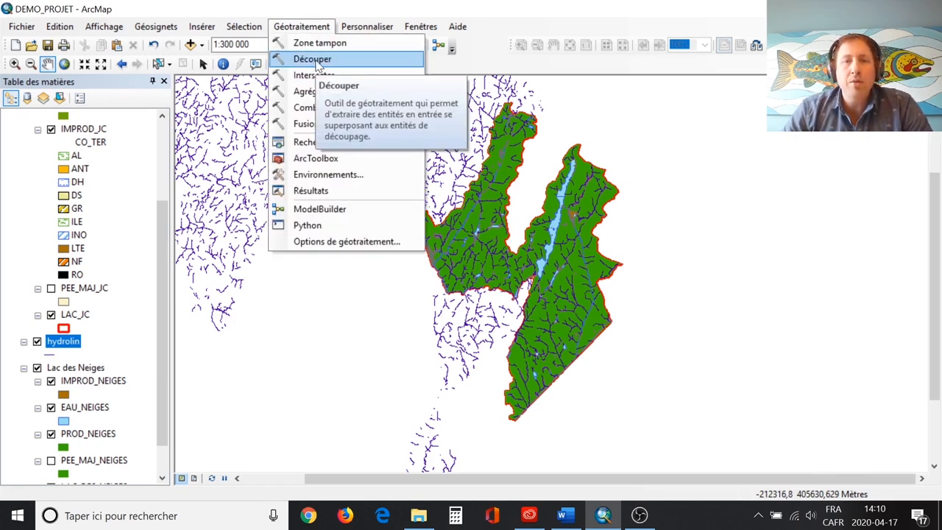
click(316, 60)
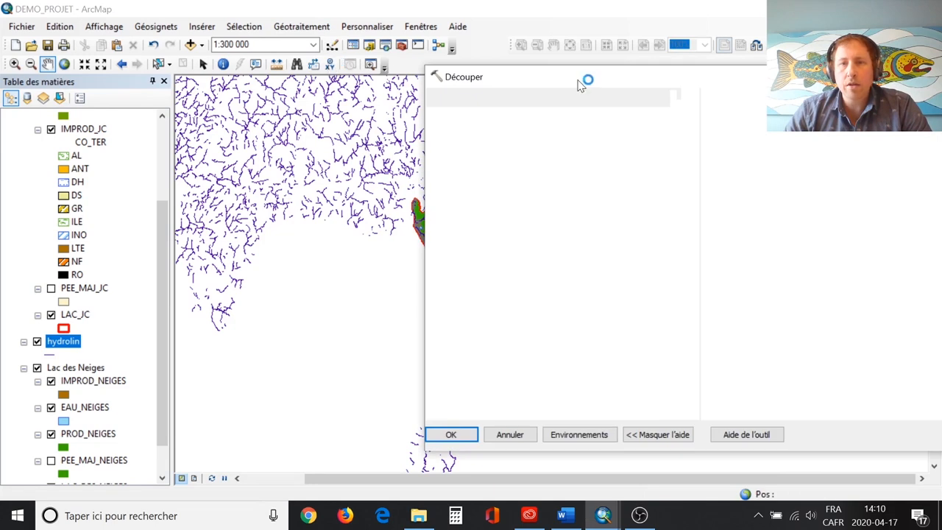
drag(585, 76, 453, 37)
drag(830, 176, 818, 243)
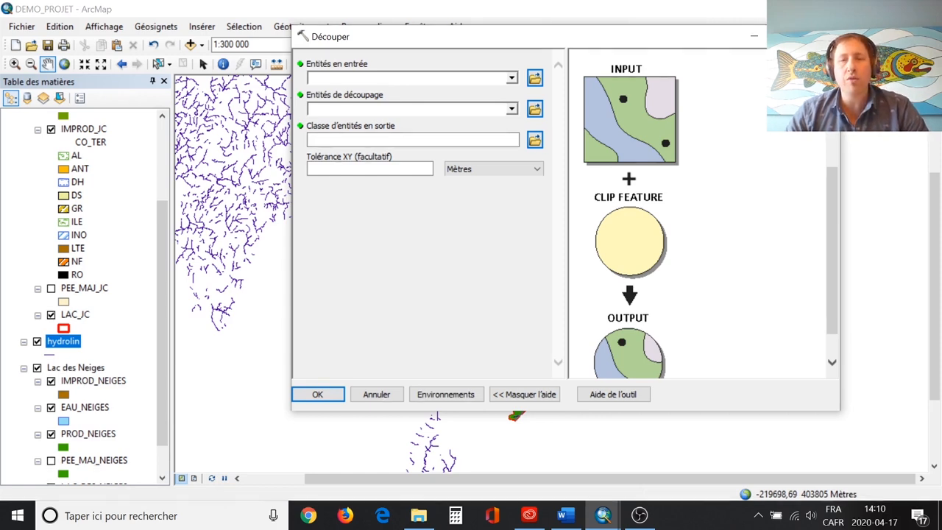
drag(59, 341, 343, 88)
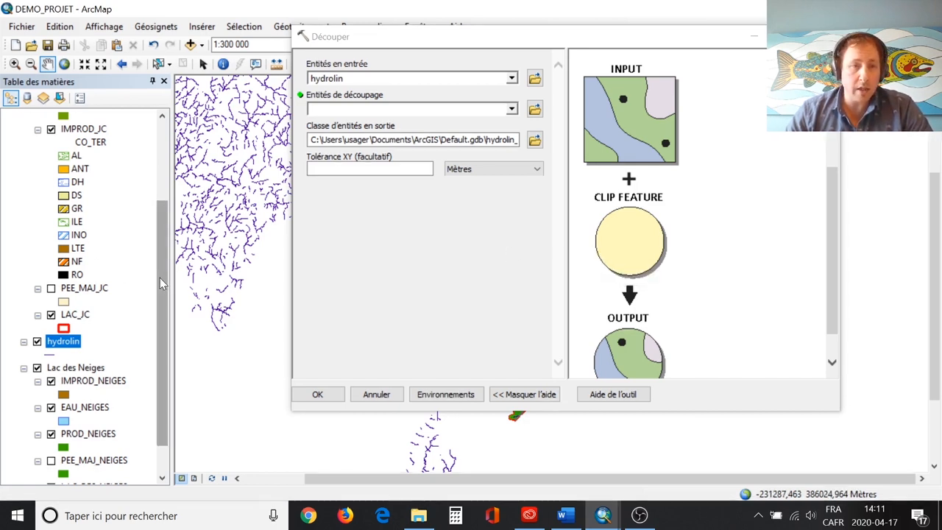
scroll(162, 283, down, 1)
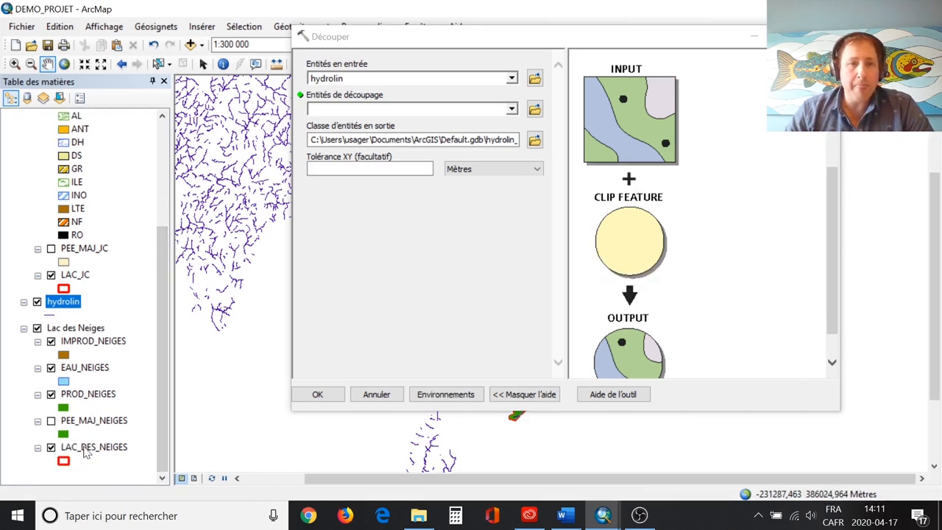
drag(86, 450, 246, 401)
drag(362, 109, 363, 110)
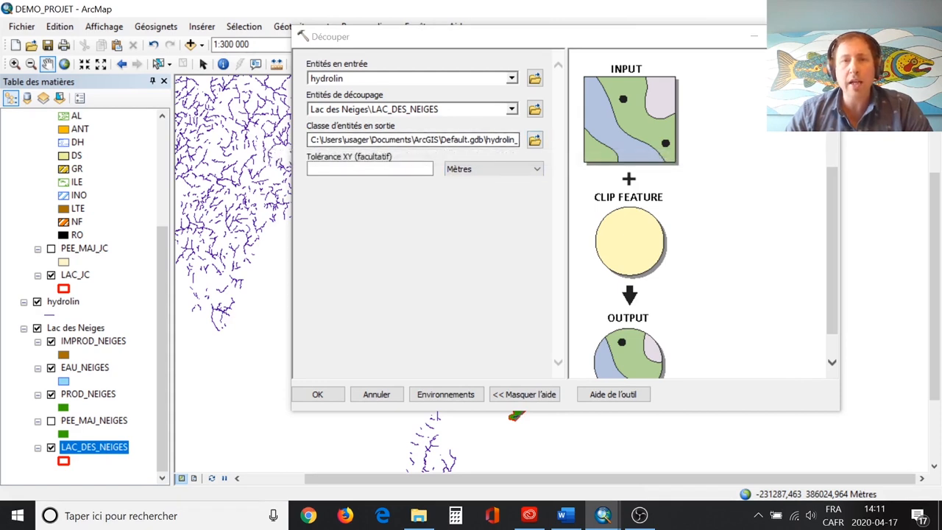
Set the output location of the clip to the DONNEES_PROJET dataset in LAC_DES_NEIGES.gdb
click(534, 140)
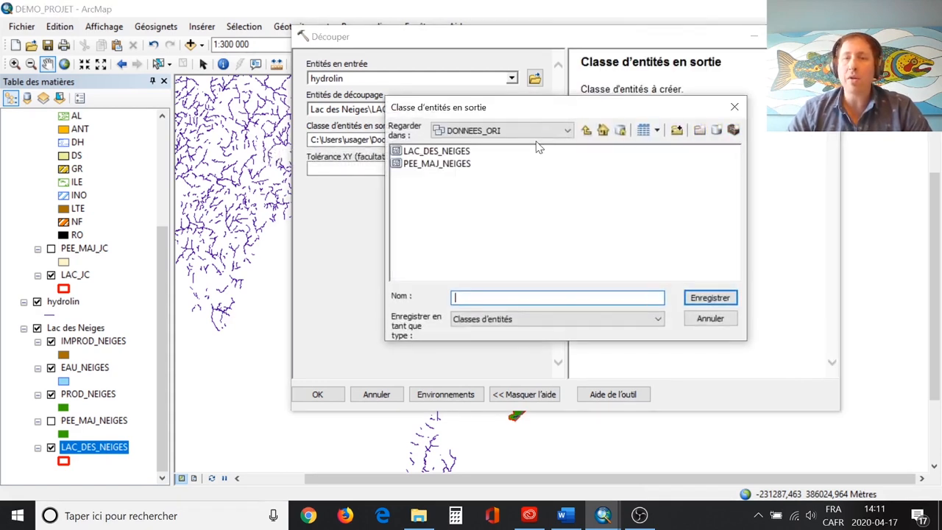
click(586, 132)
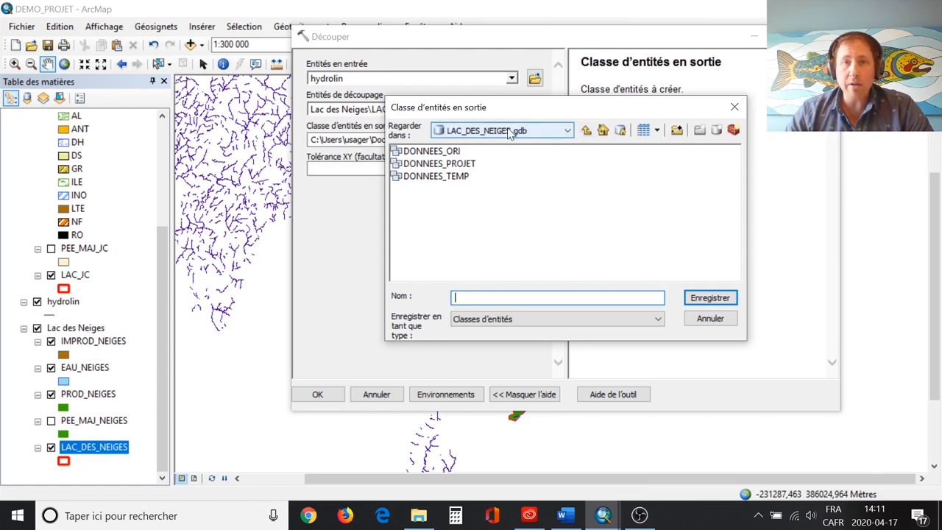
double_click(438, 163)
Name the output ruisseaux_neiges, save it as a feature class, and run the clip
click(456, 297)
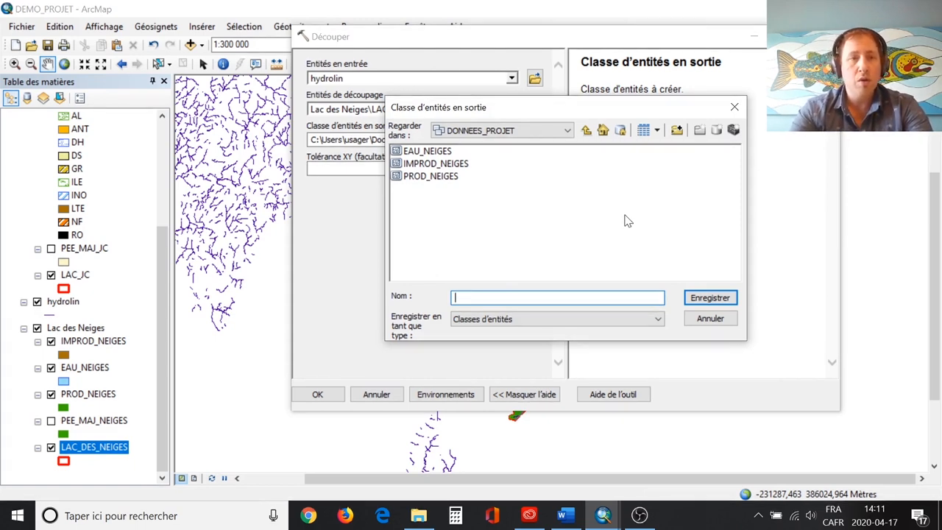
text(uisseaux)
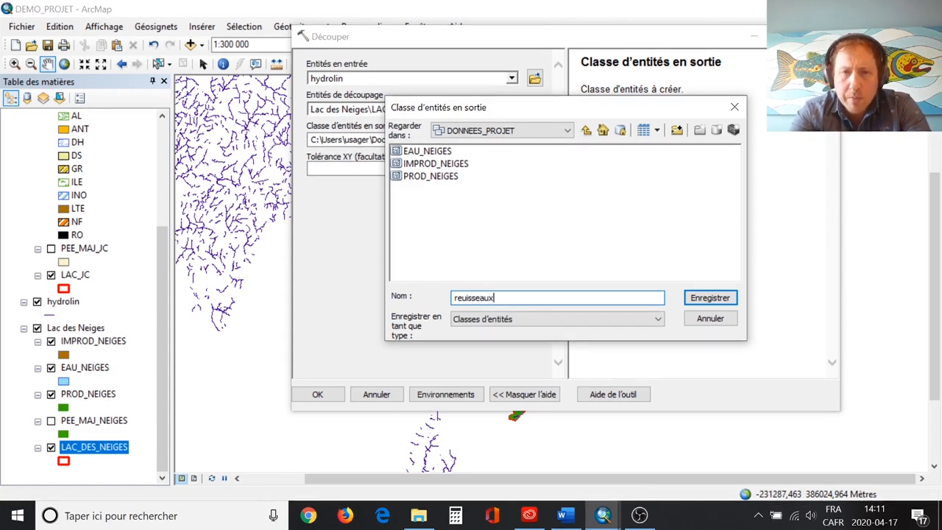
key(BackSpace)
key(BackSpace)
key(BackSpace)
key(BackSpace)
key(BackSpace)
key(BackSpace)
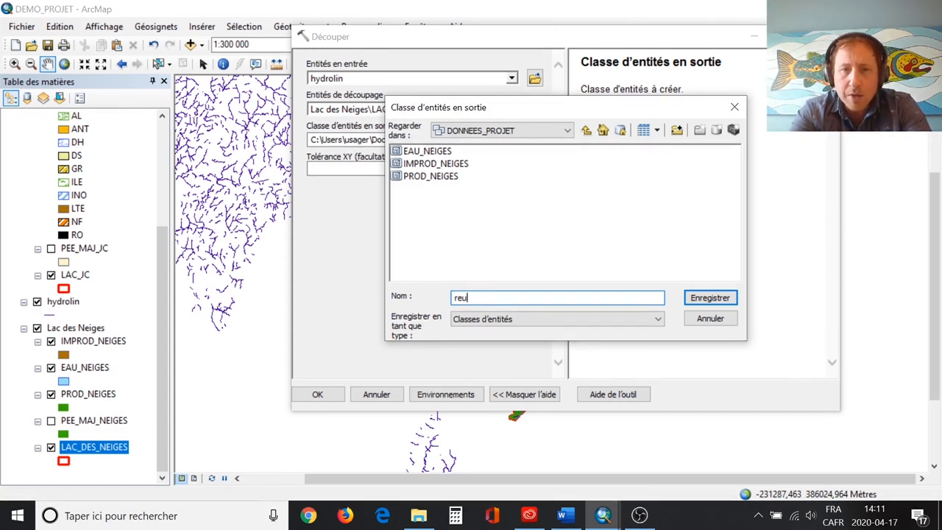
text(uisseaux)
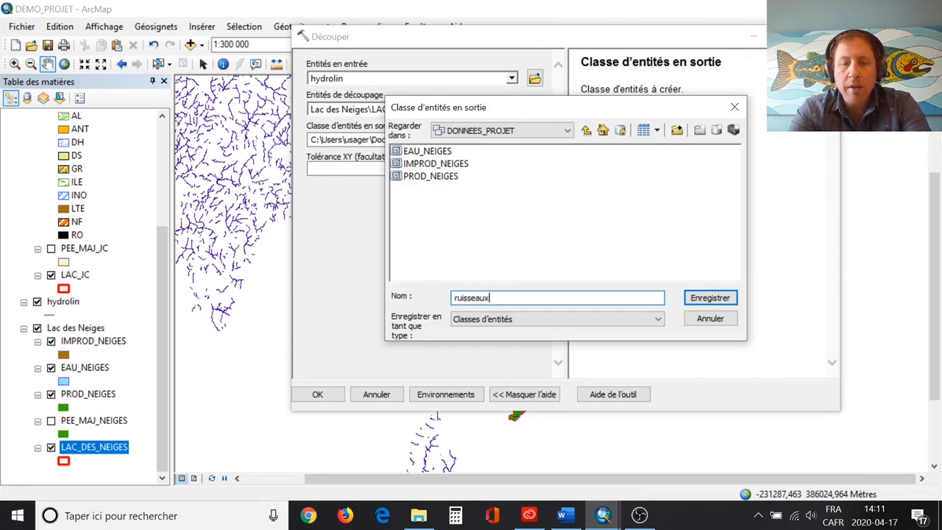
text(_neiges)
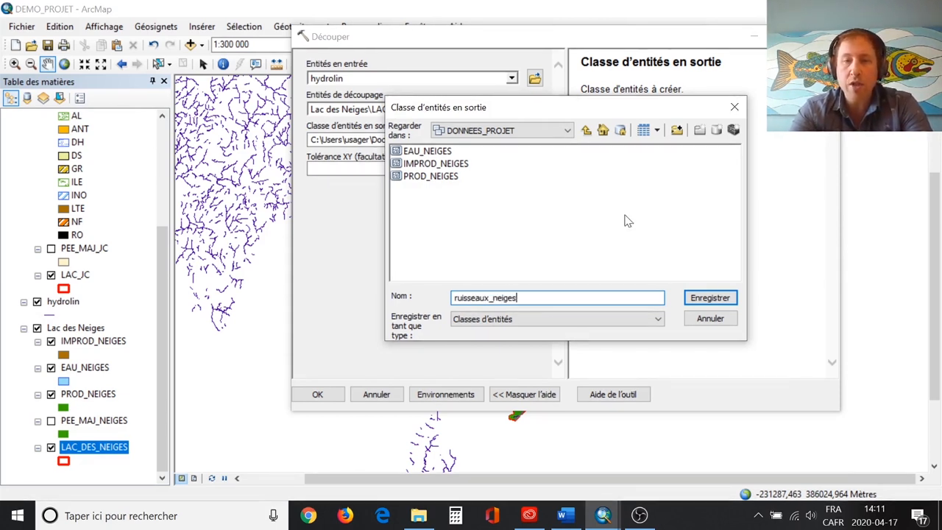
click(535, 322)
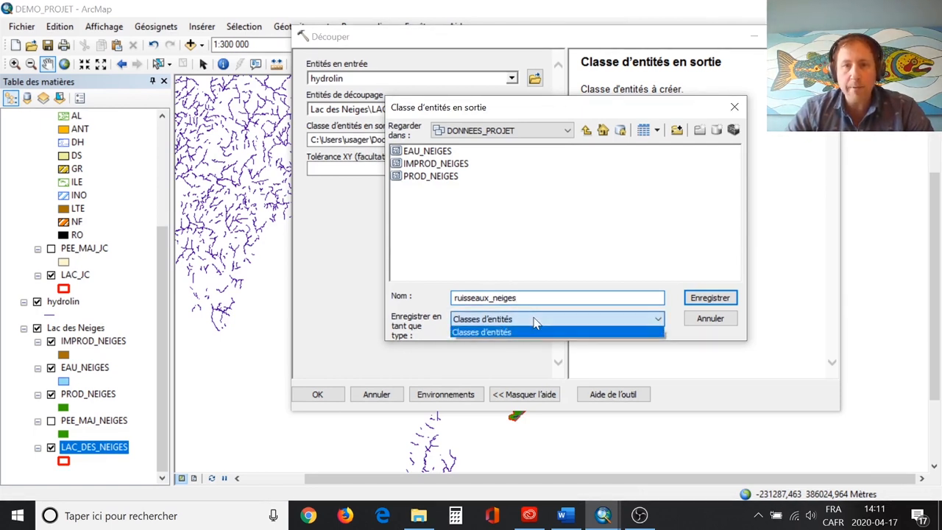
click(535, 324)
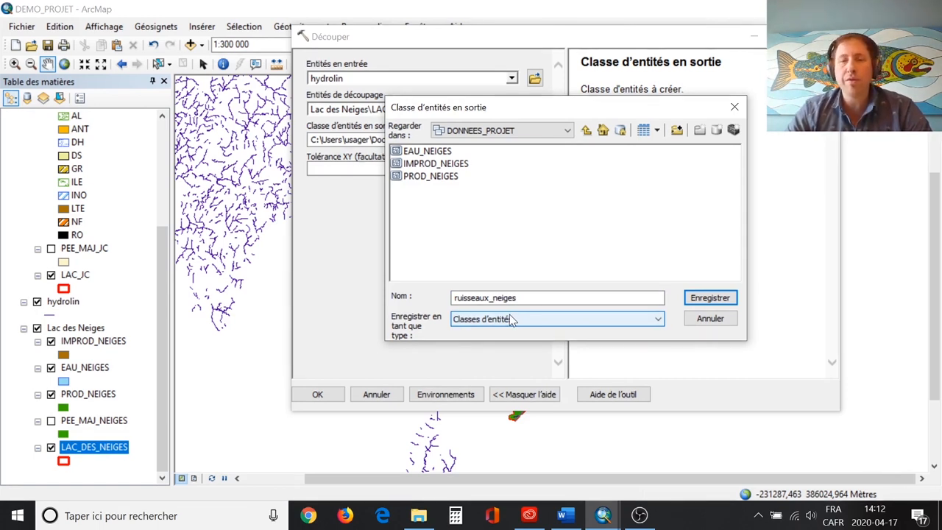
click(710, 297)
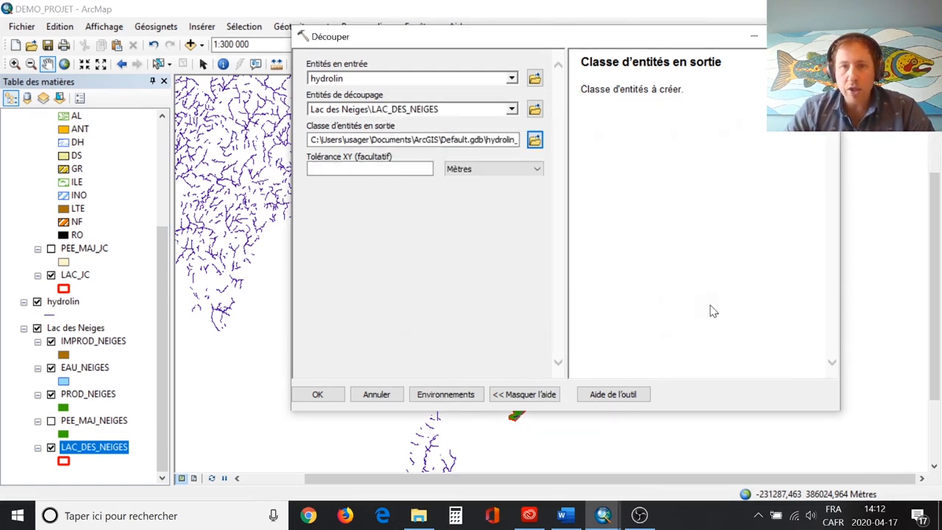
click(317, 395)
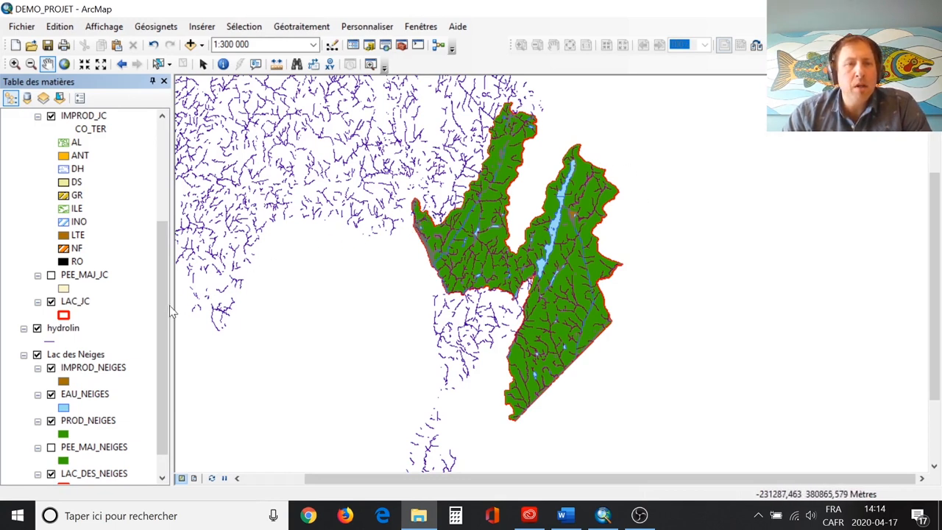
Hide the original hydrolin layer and remove it from the map document
scroll(162, 305, up, 4)
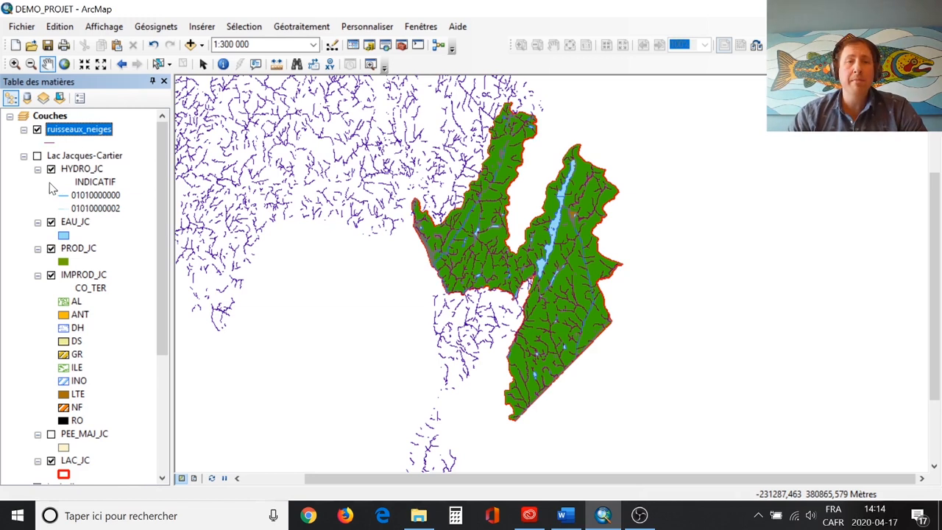
drag(160, 217, 163, 335)
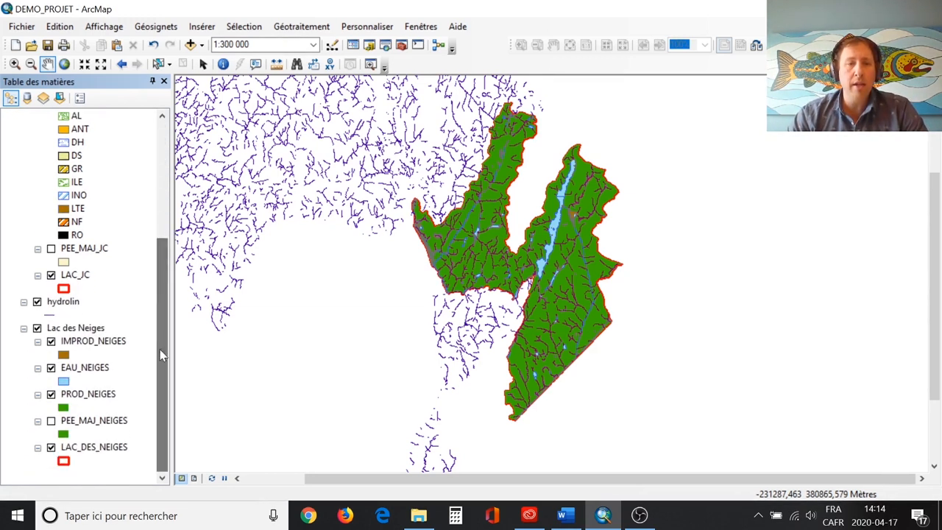
click(37, 302)
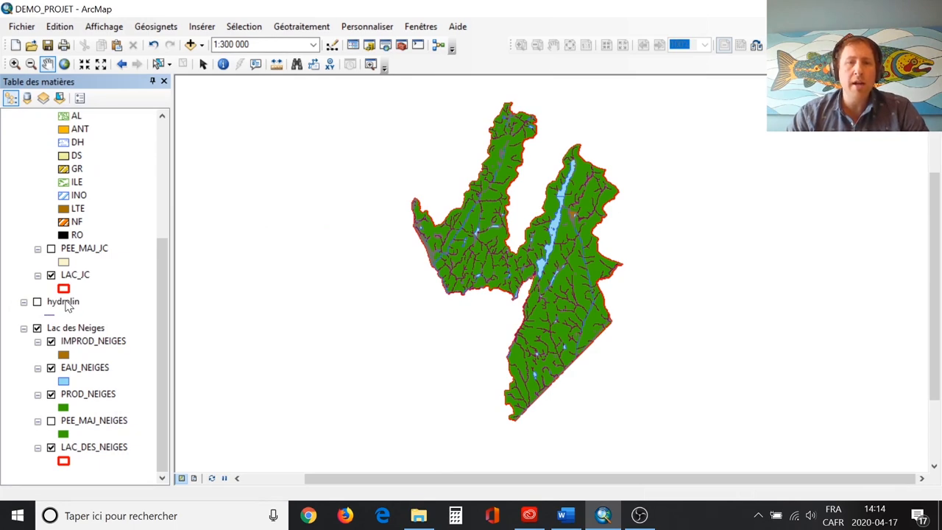
click(70, 303)
right_click(72, 307)
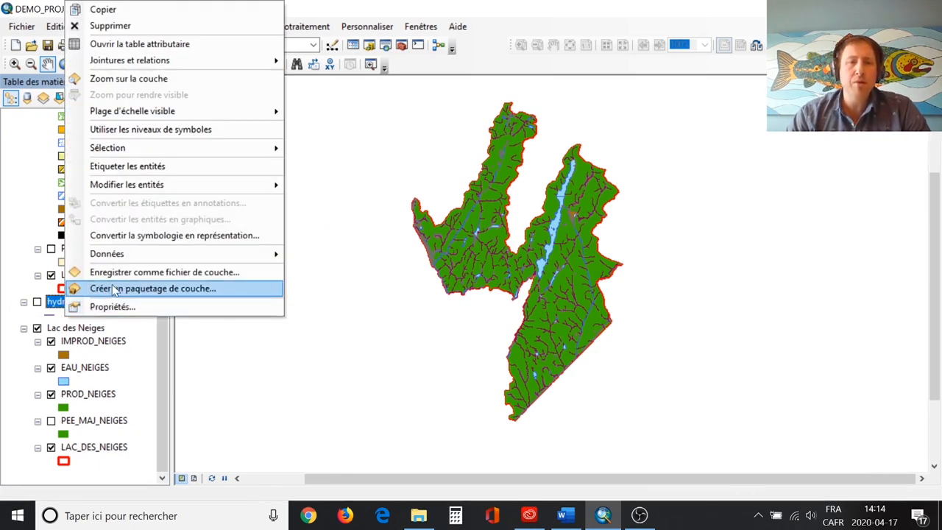
click(116, 28)
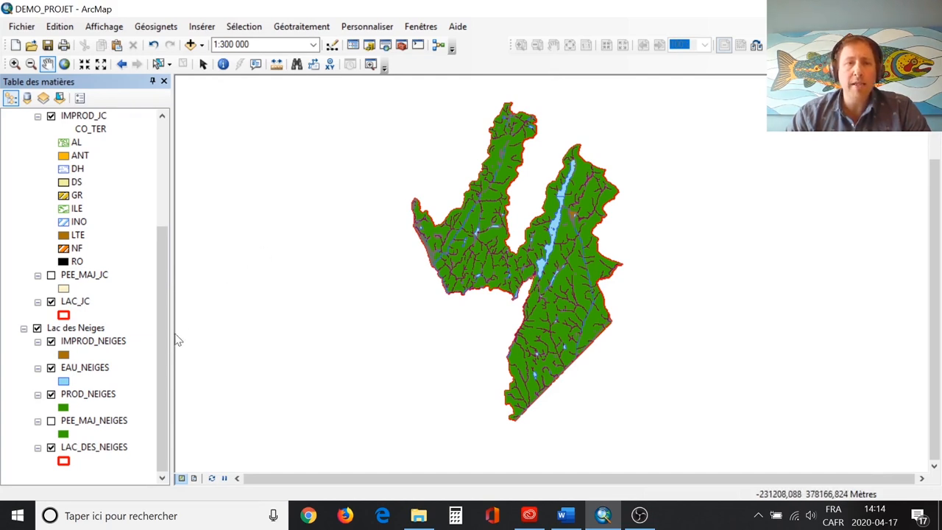
Move the ruisseaux_neiges layer into the Lac des Neiges group, directly above IMPROD_NEIGES
drag(160, 348, 152, 217)
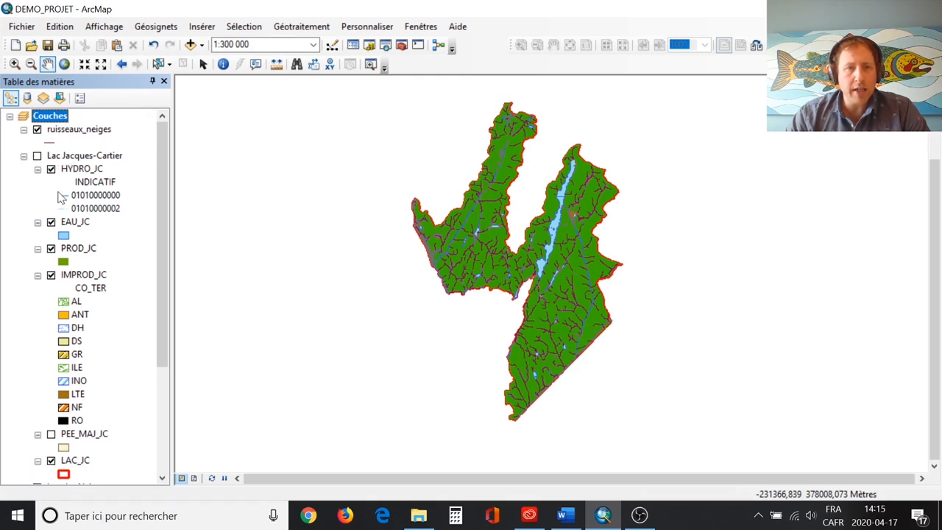
scroll(62, 194, down, 4)
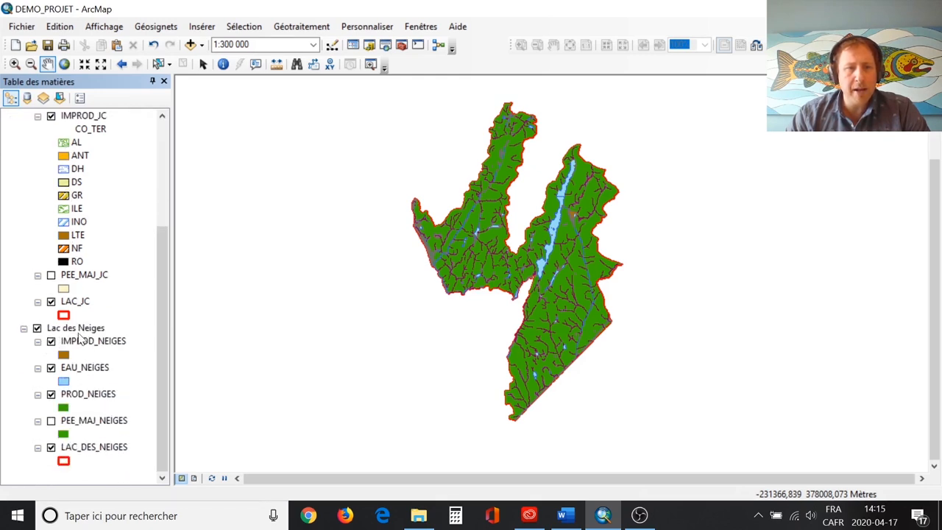
drag(157, 330, 132, 193)
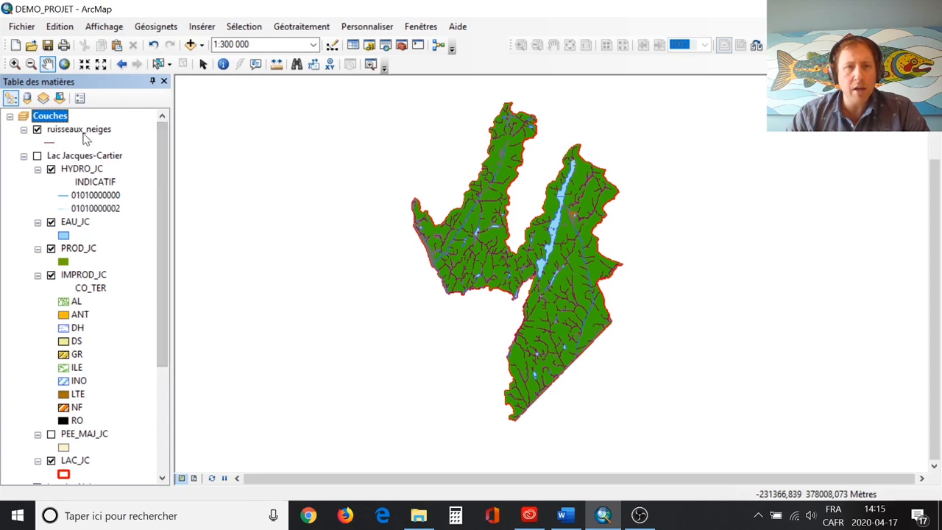
drag(83, 134, 83, 136)
drag(123, 384, 100, 361)
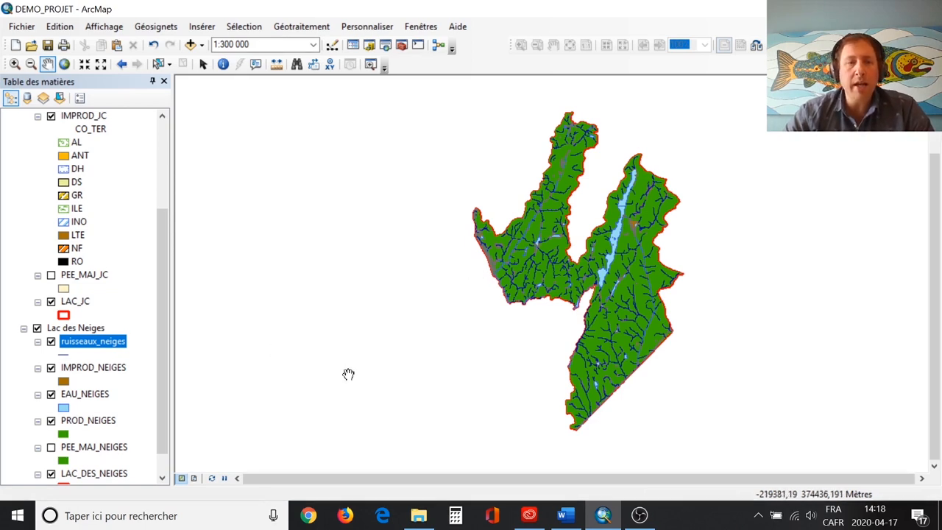
Symbolize ruisseaux_neiges by unique values of the INDICATIF field, adding all values and turning off the symbol for all other values
right_click(86, 344)
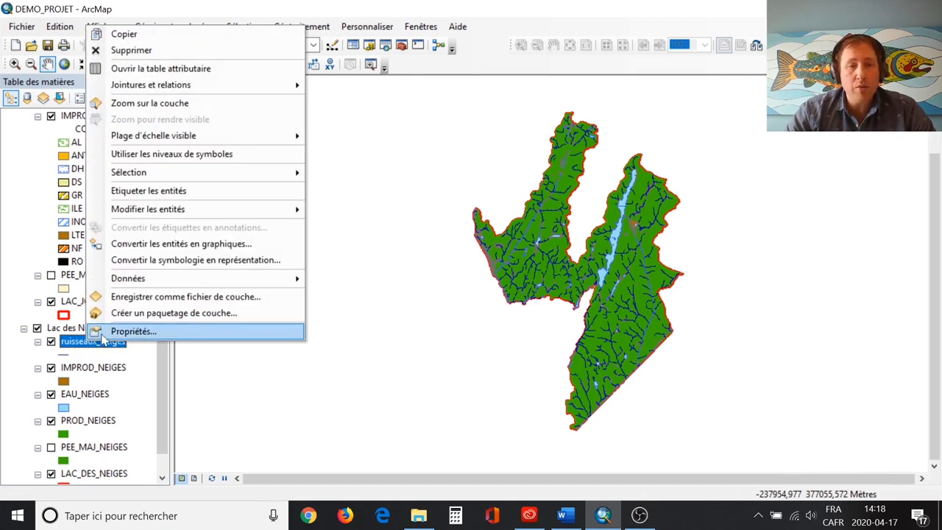
click(123, 331)
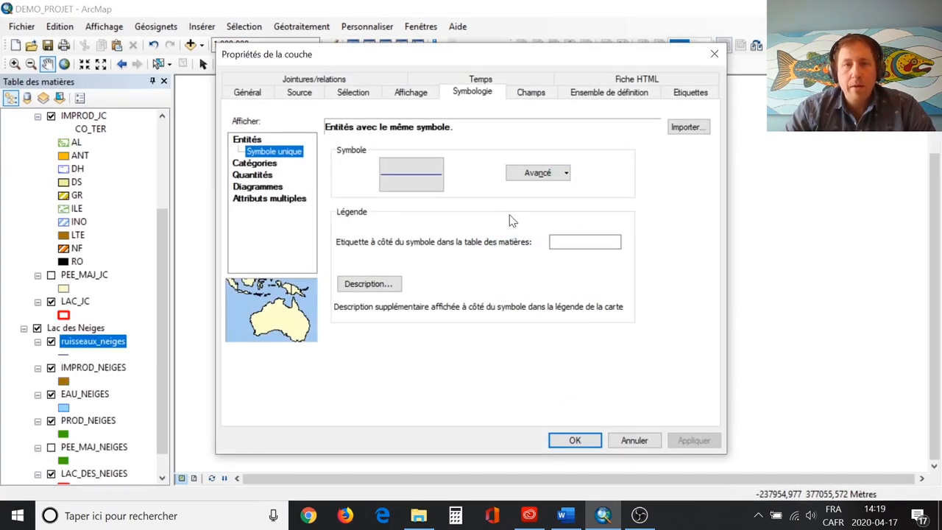
click(470, 91)
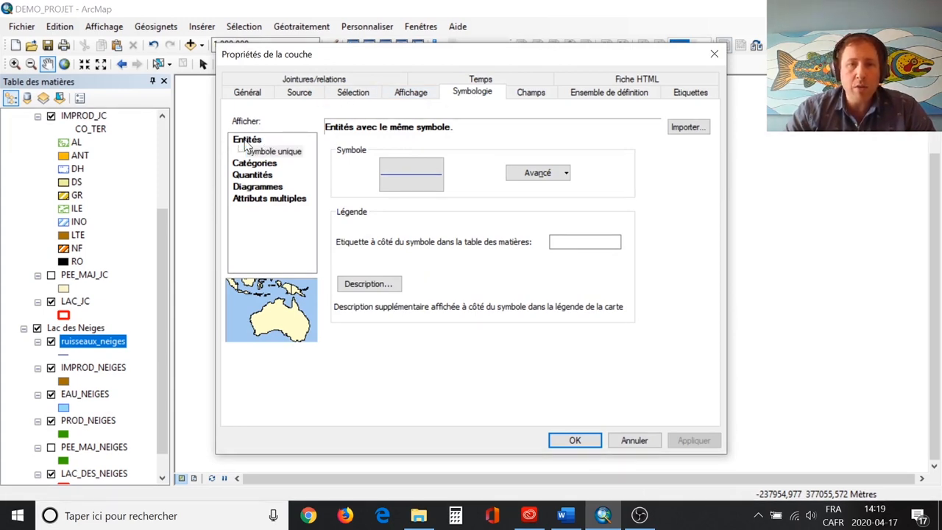
click(251, 163)
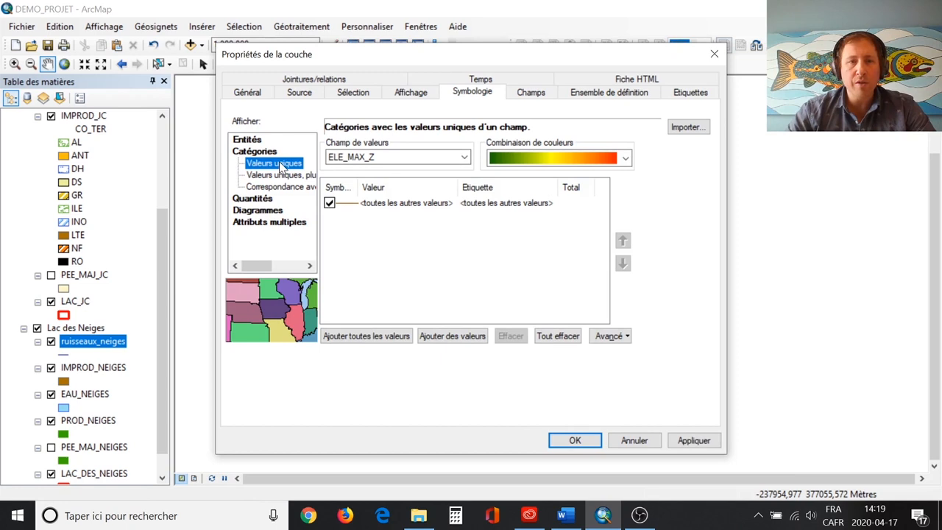
click(445, 158)
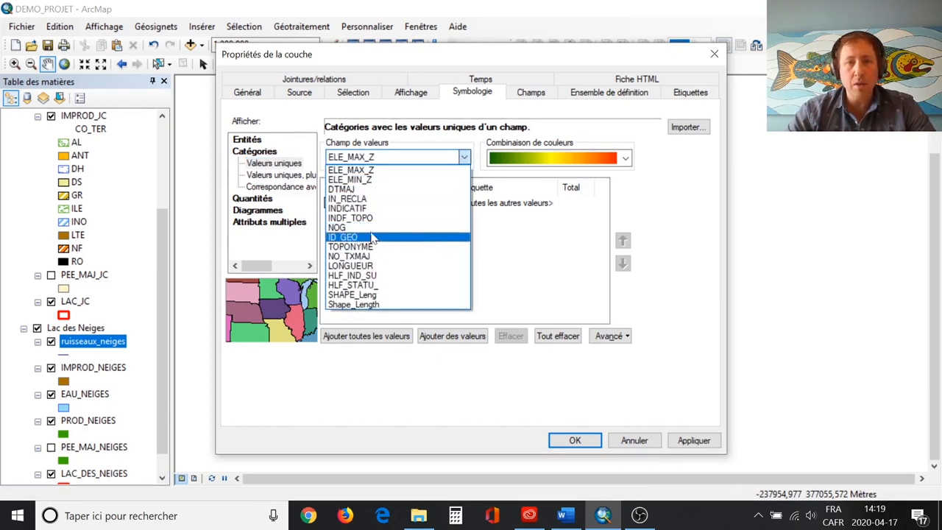
click(372, 209)
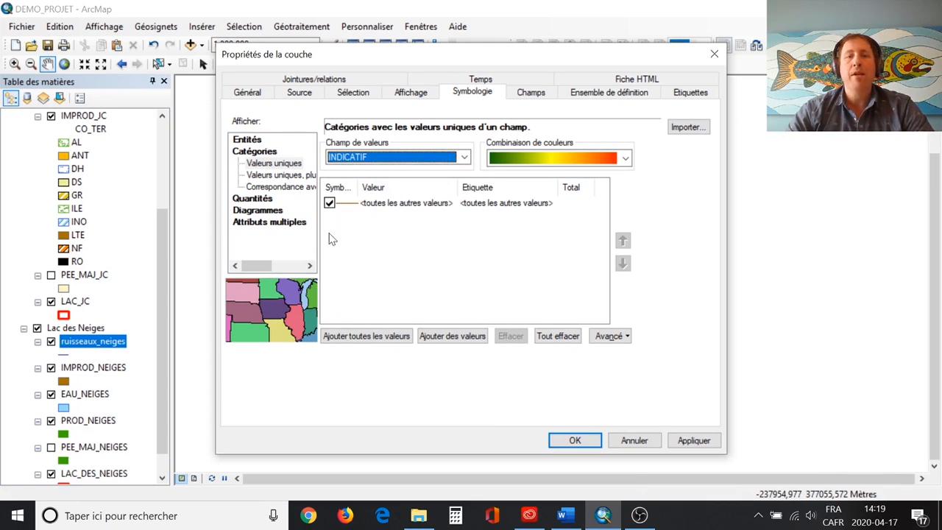
click(368, 336)
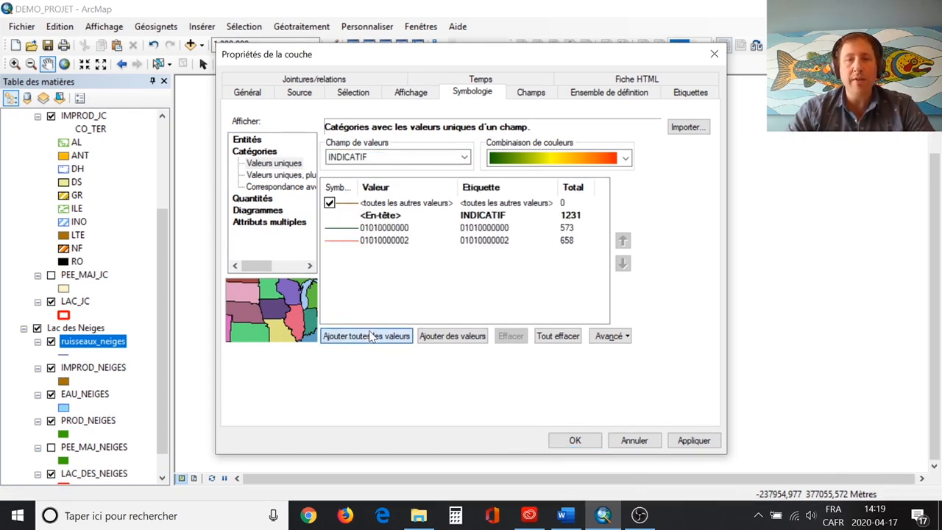
click(330, 204)
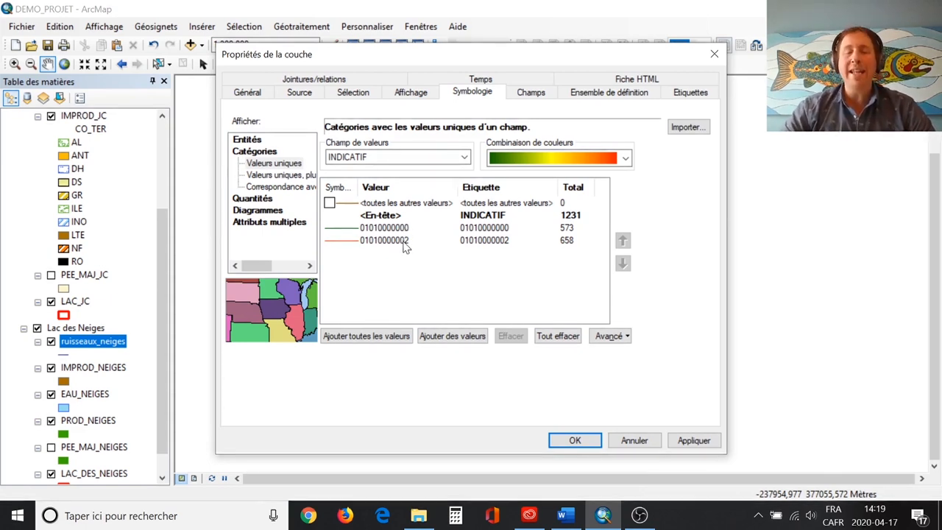
click(487, 230)
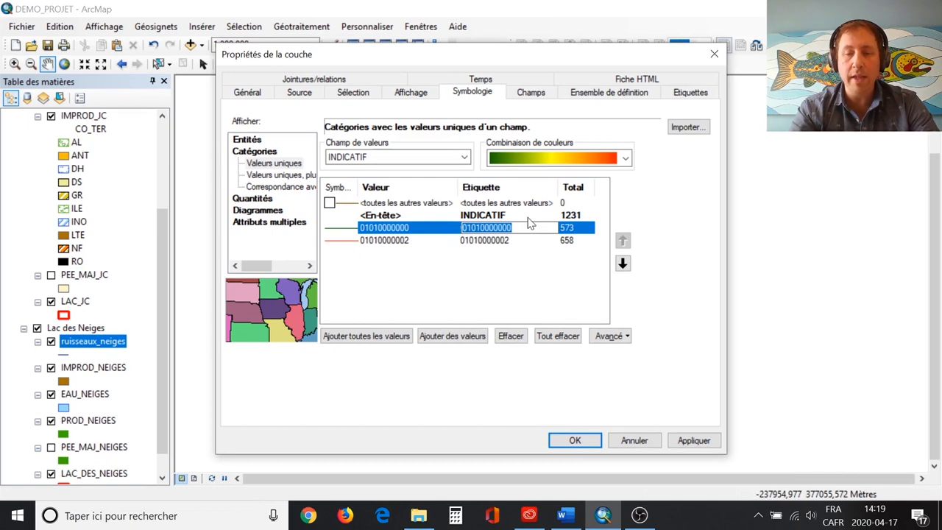
text(Perman)
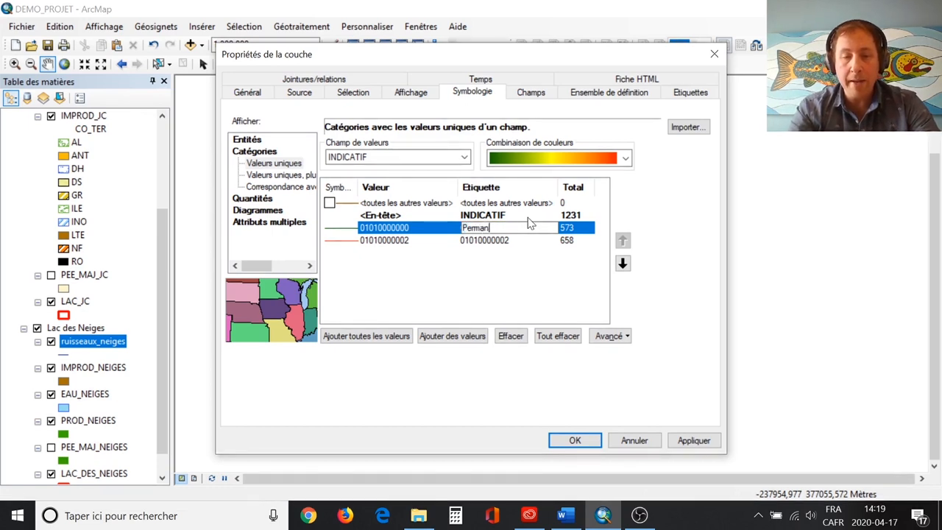
text(ents)
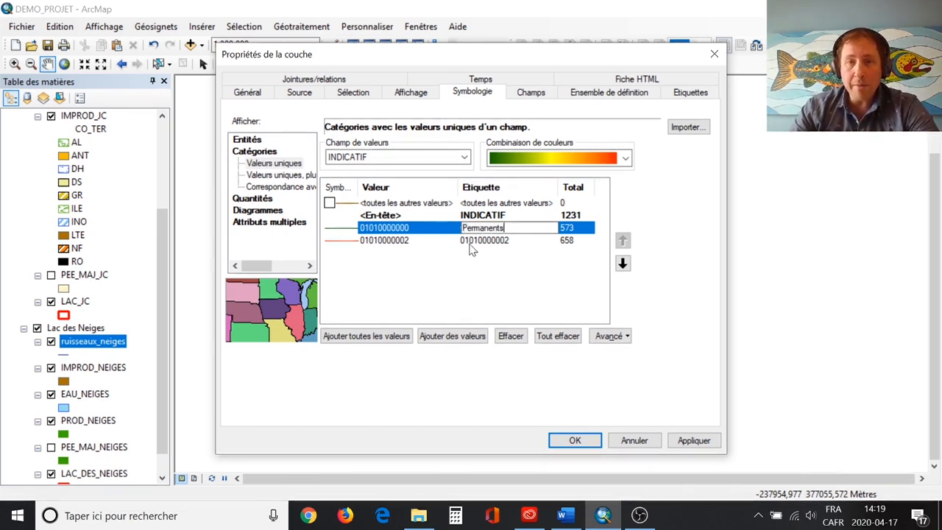
key(Return)
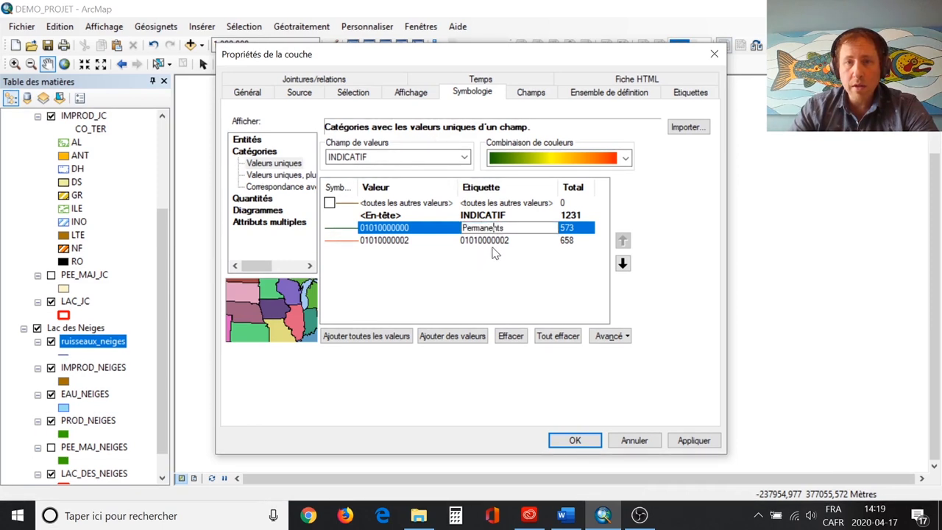
double_click(493, 242)
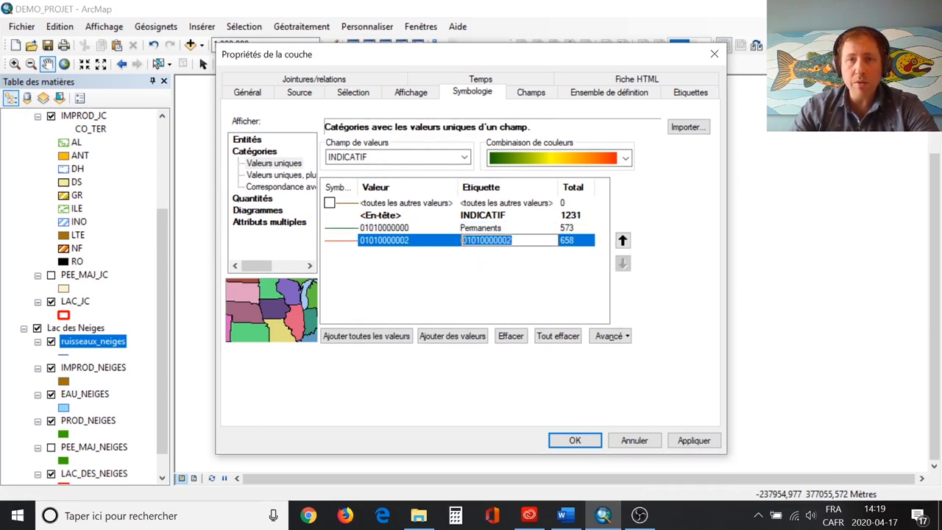
text(Intermi)
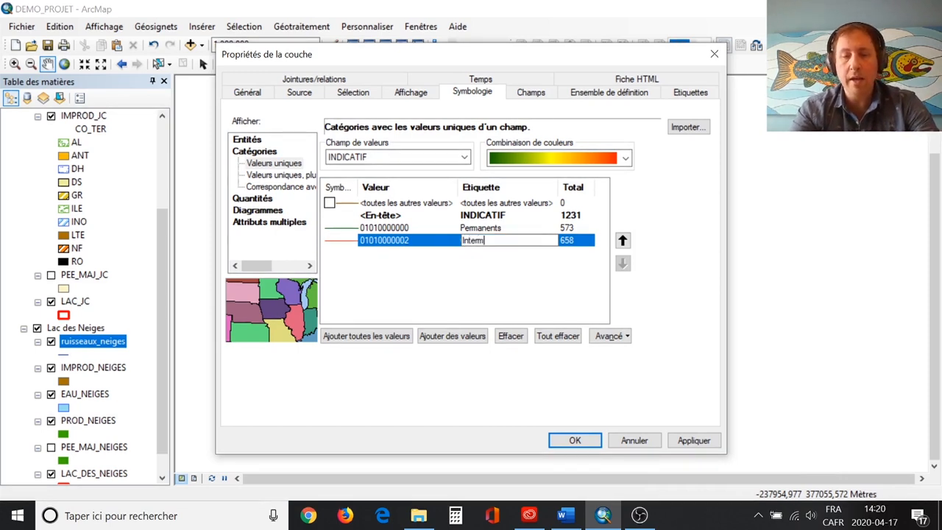
text(ttent)
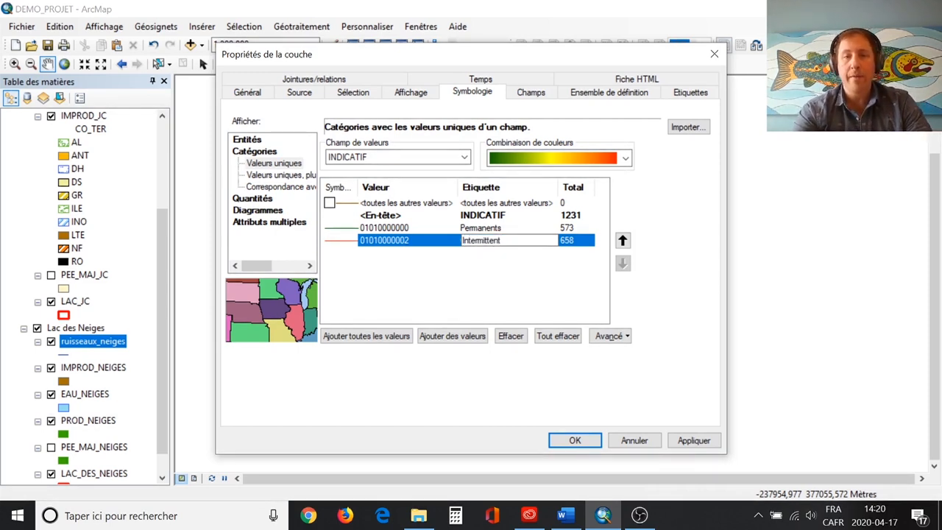
text(s)
click(440, 266)
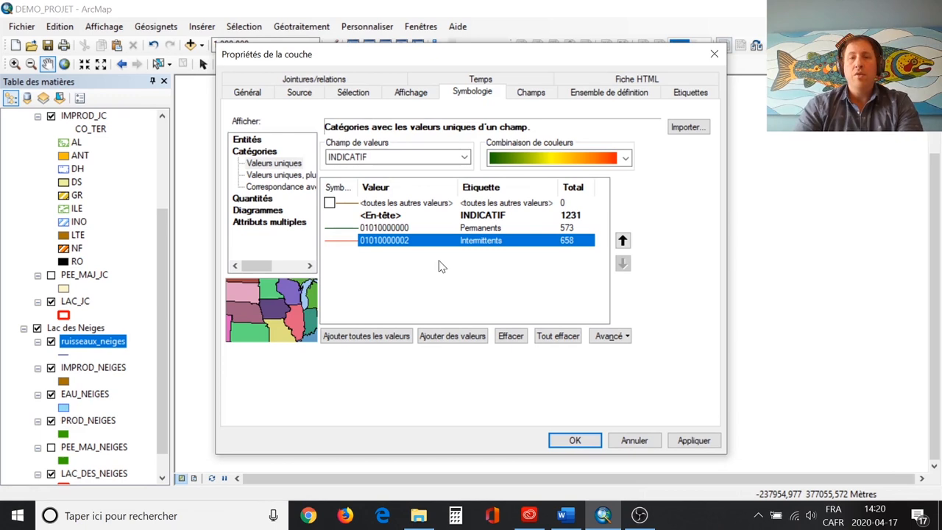
Assign the Rivière symbol to Permanents and the "Cours d'eau, intermittent" symbol to Intermittents, and apply the layer properties
double_click(340, 234)
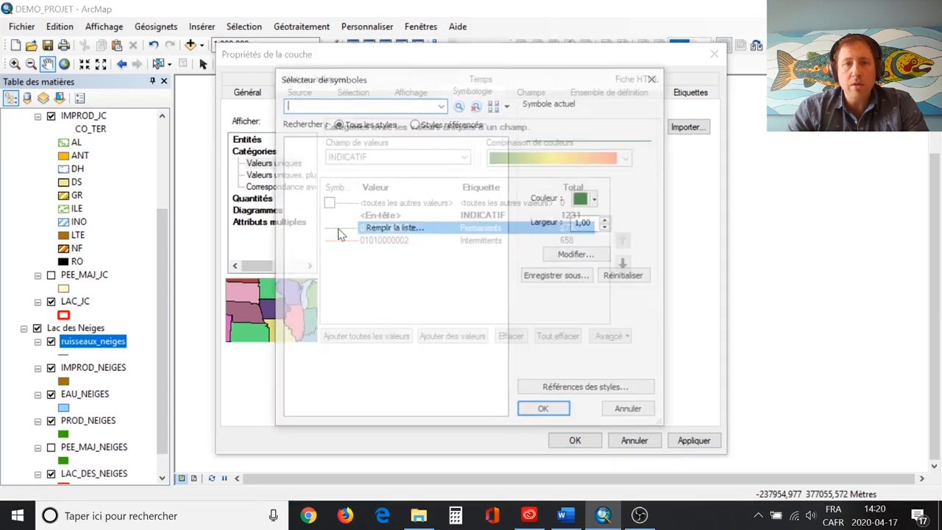
click(313, 350)
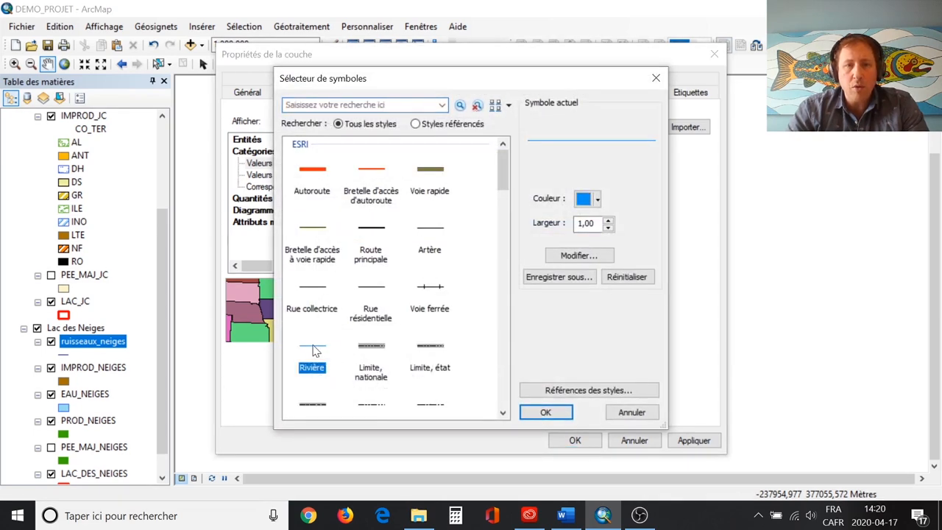
click(546, 412)
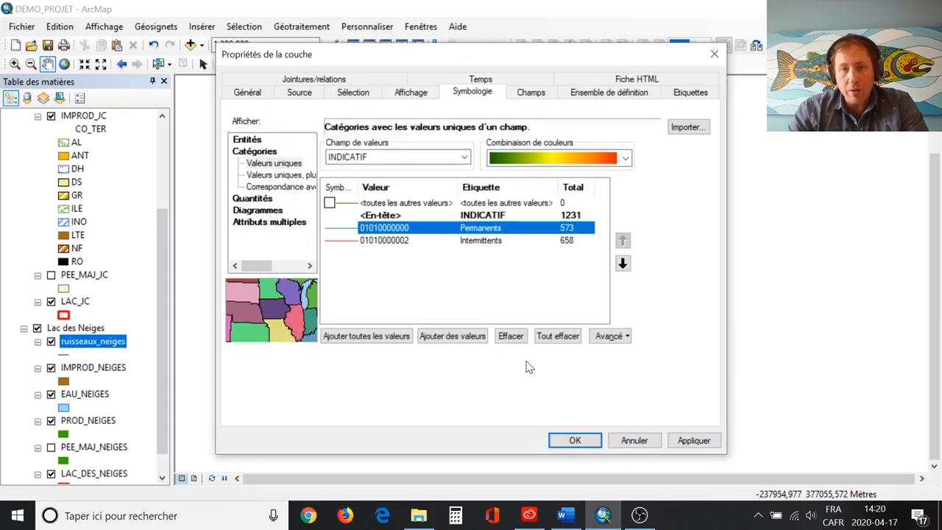
double_click(337, 242)
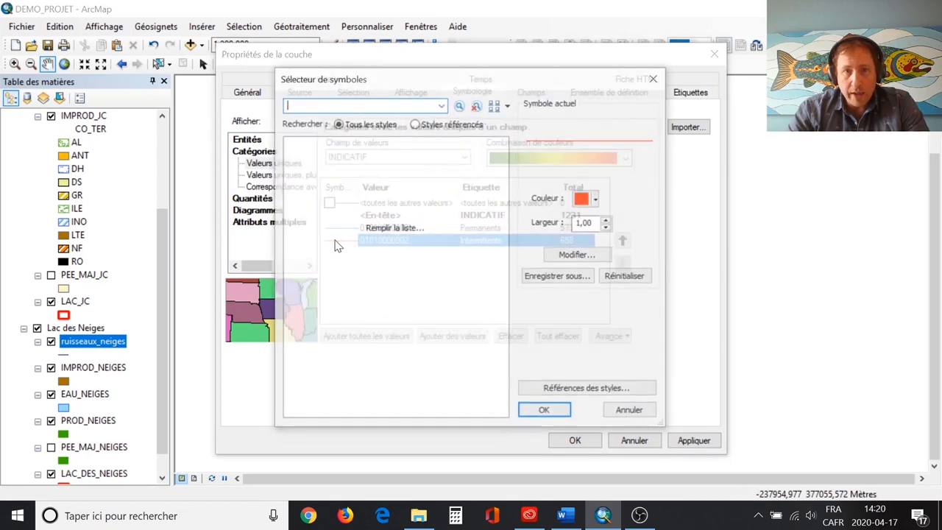
drag(498, 172, 505, 313)
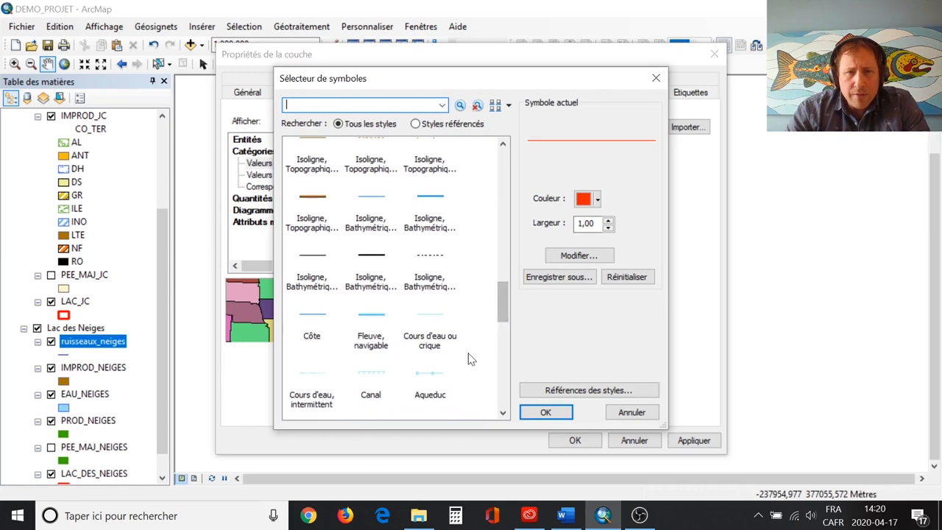
double_click(311, 398)
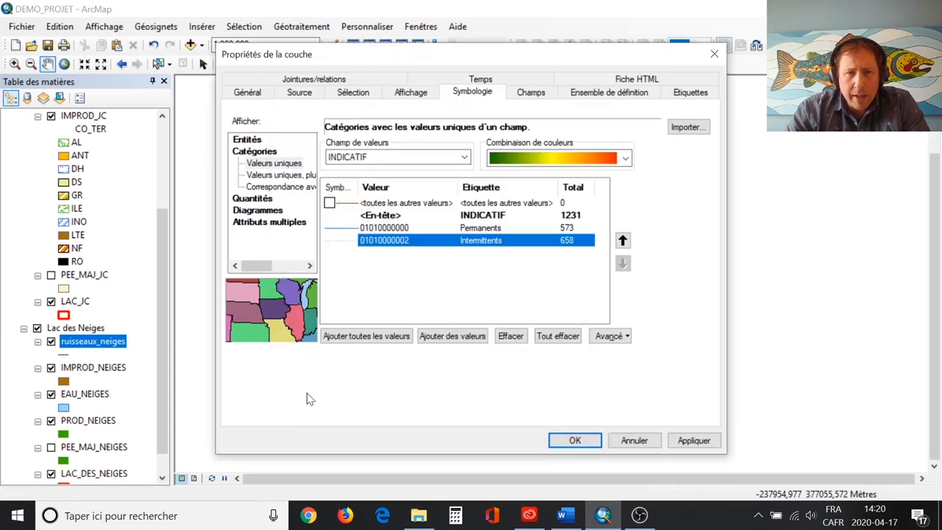
click(575, 440)
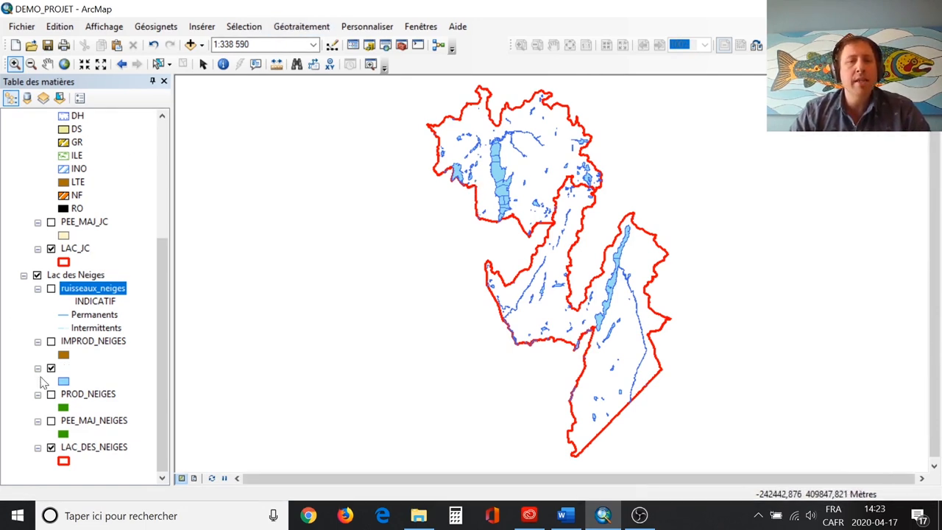
Toggle the visibility of the EAU_NEIGES and EAU_JC layers to compare the water bodies each one covers
click(51, 368)
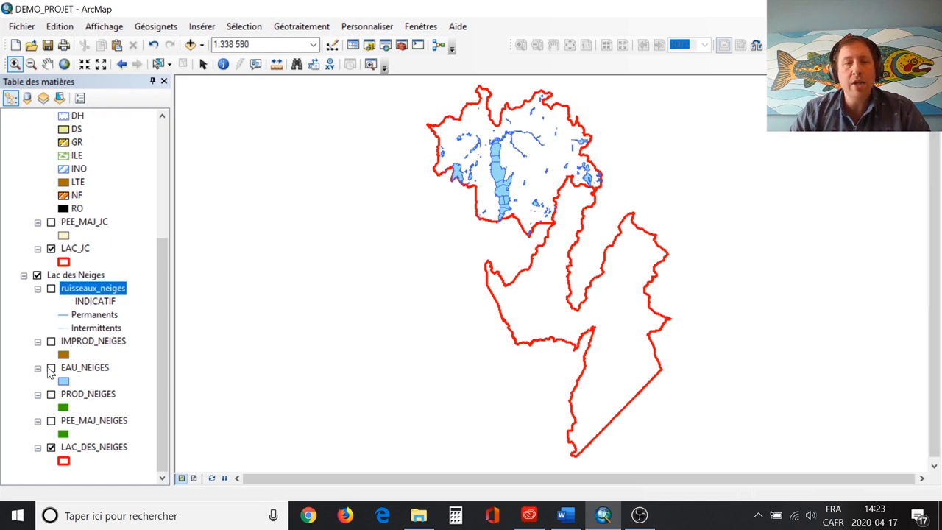
click(51, 368)
scroll(44, 259, up, 3)
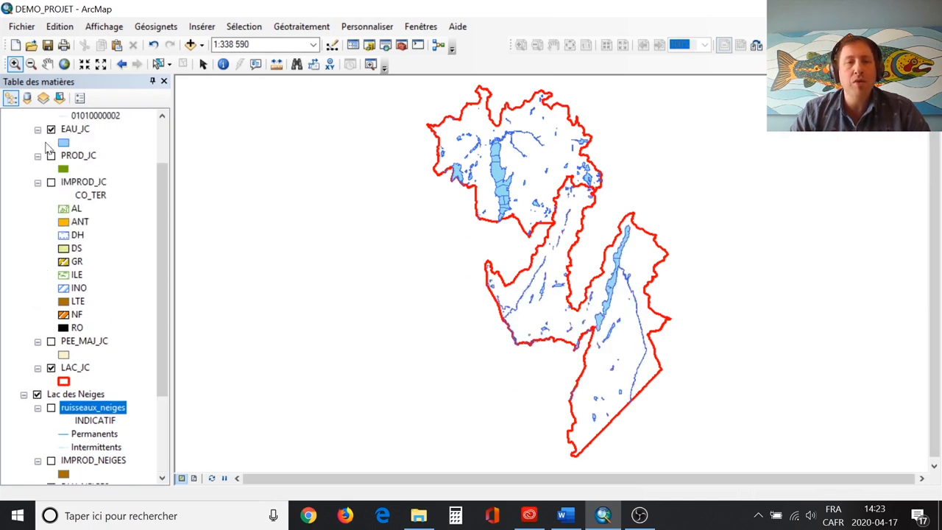
click(51, 129)
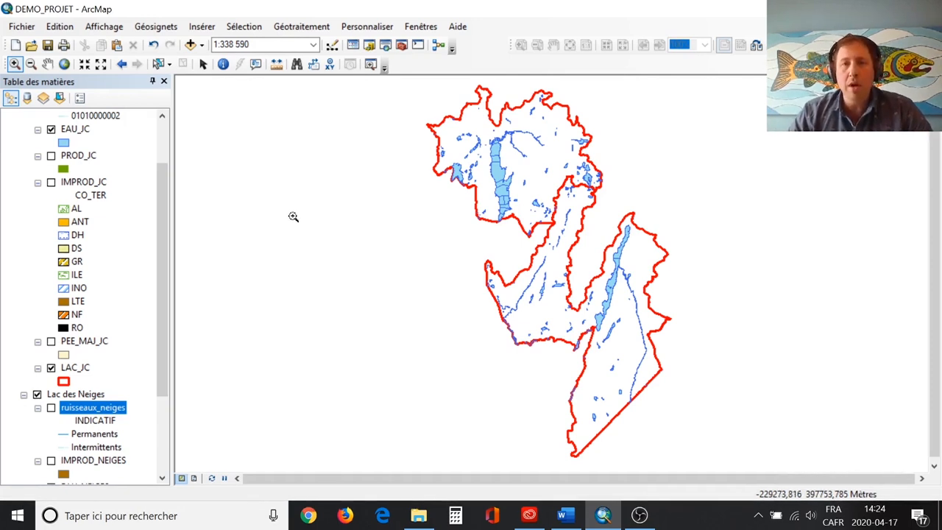
Start the Combiner tool and add the EAU_JC and EAU_NEIGES layers as its input datasets
click(308, 31)
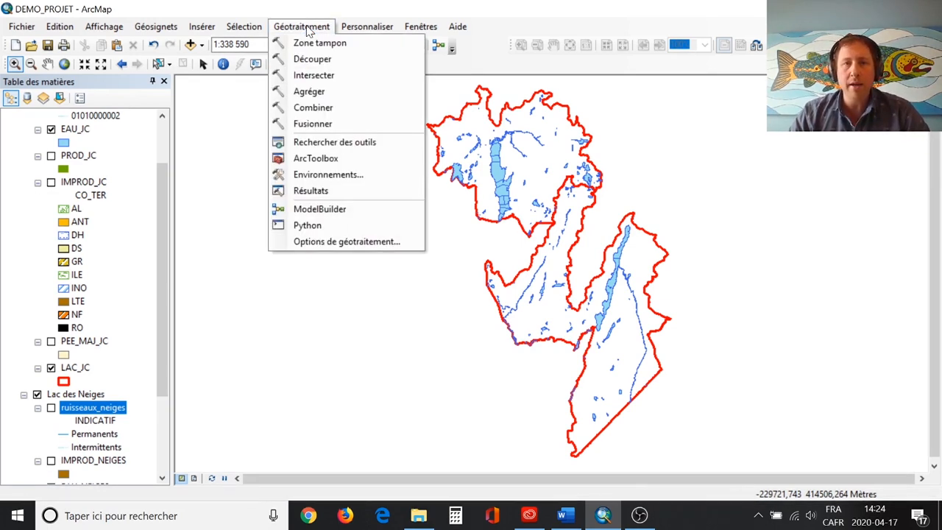
click(349, 109)
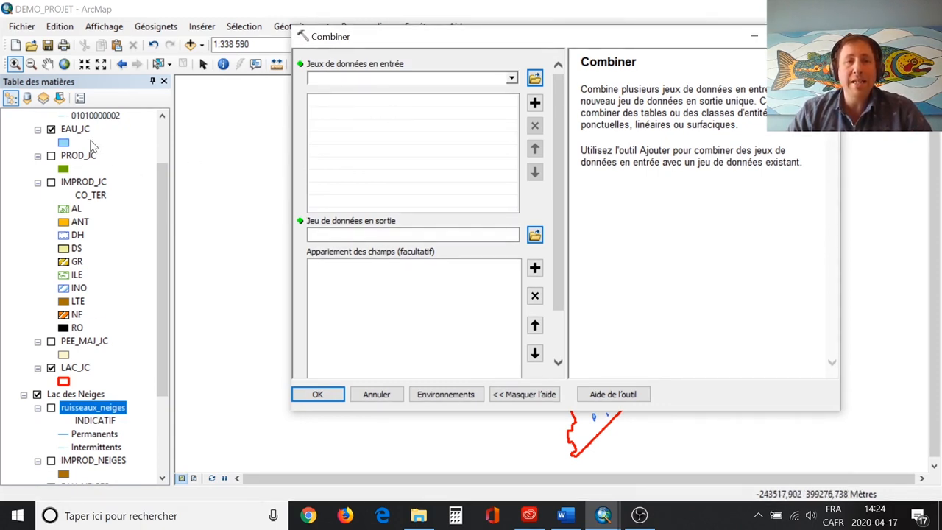
drag(74, 131, 193, 123)
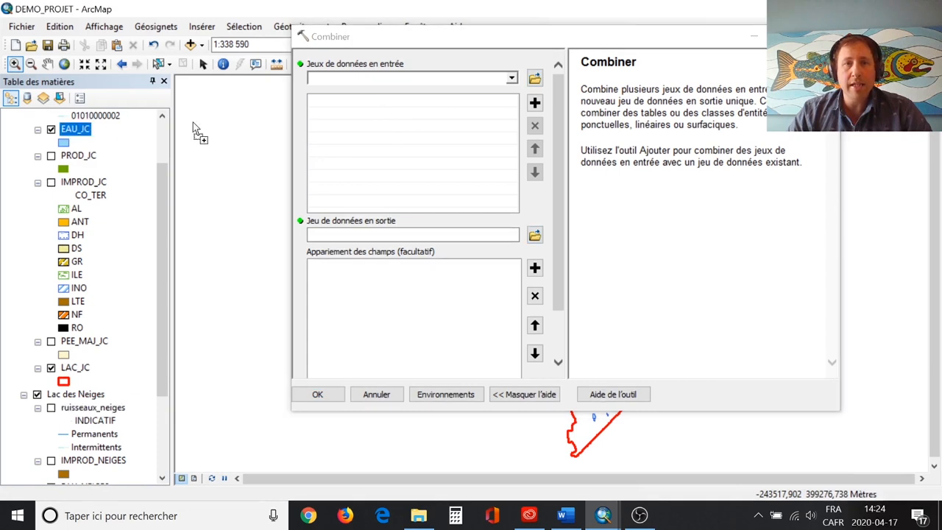
drag(352, 82, 357, 83)
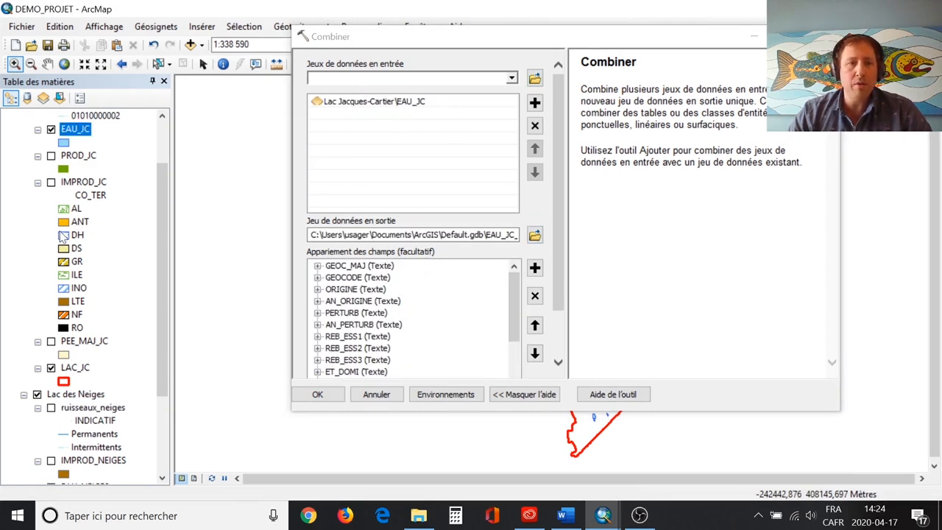
drag(159, 212, 173, 284)
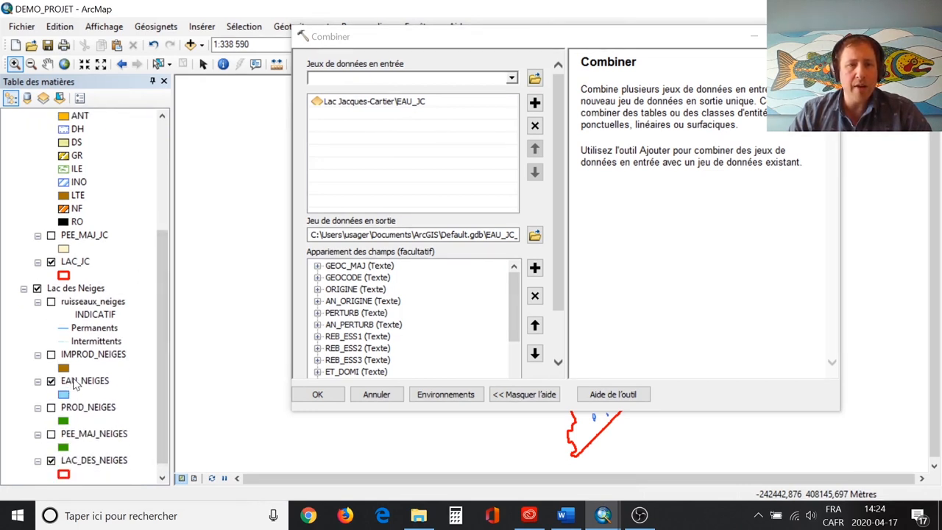
drag(76, 386, 189, 329)
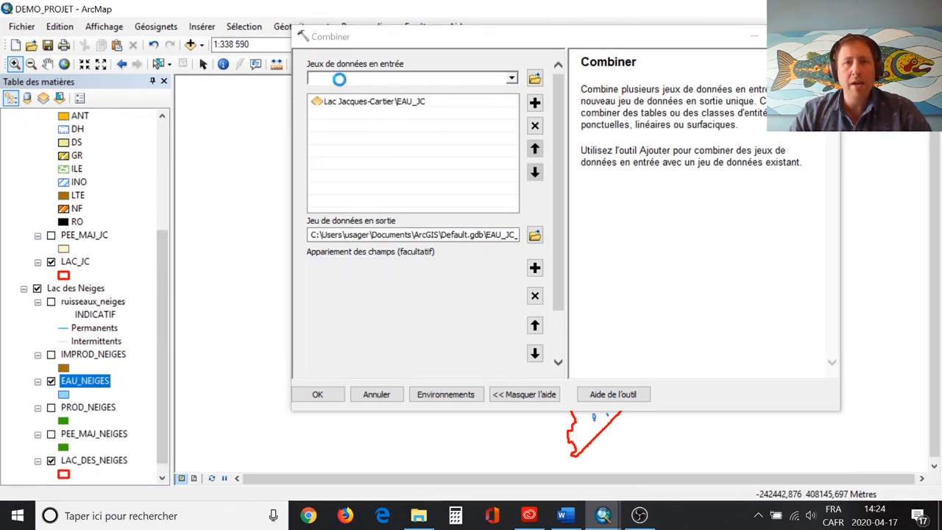
drag(338, 79, 340, 81)
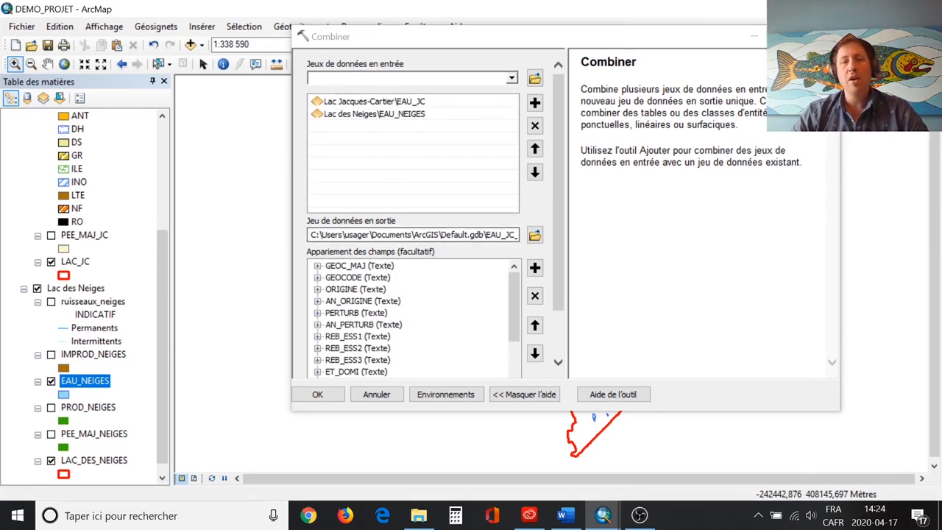
Set the Combiner output location to the DONNEES_PROJET dataset of LAC_DES_NEIGES.gdb
click(534, 235)
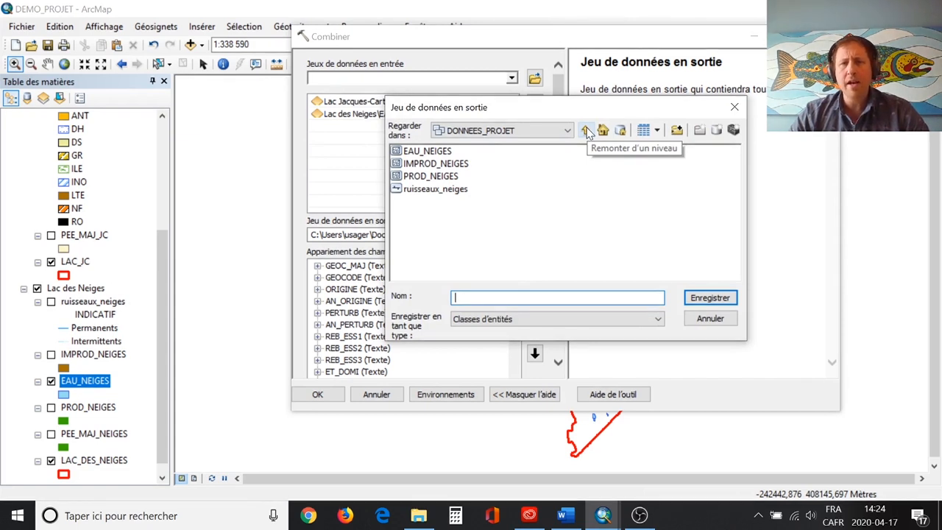
click(586, 131)
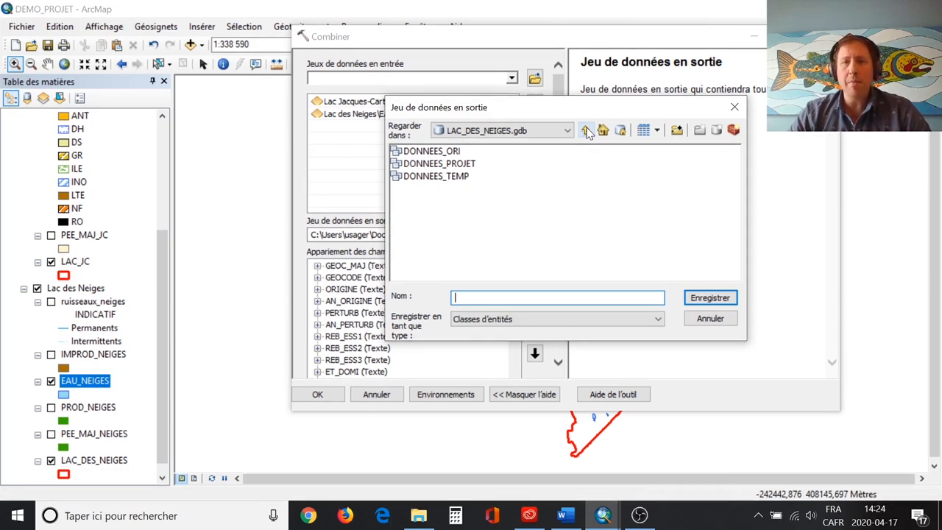
double_click(438, 163)
click(486, 298)
text(e)
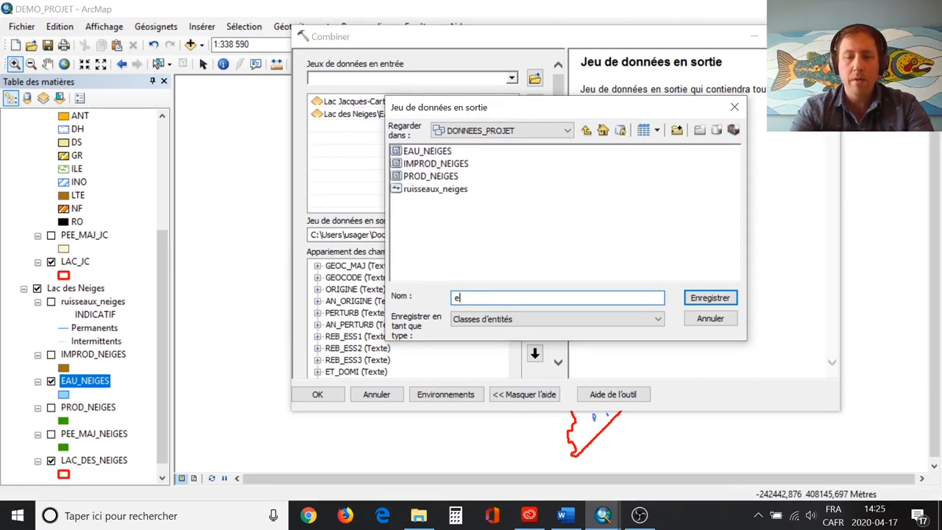
text(aux_)
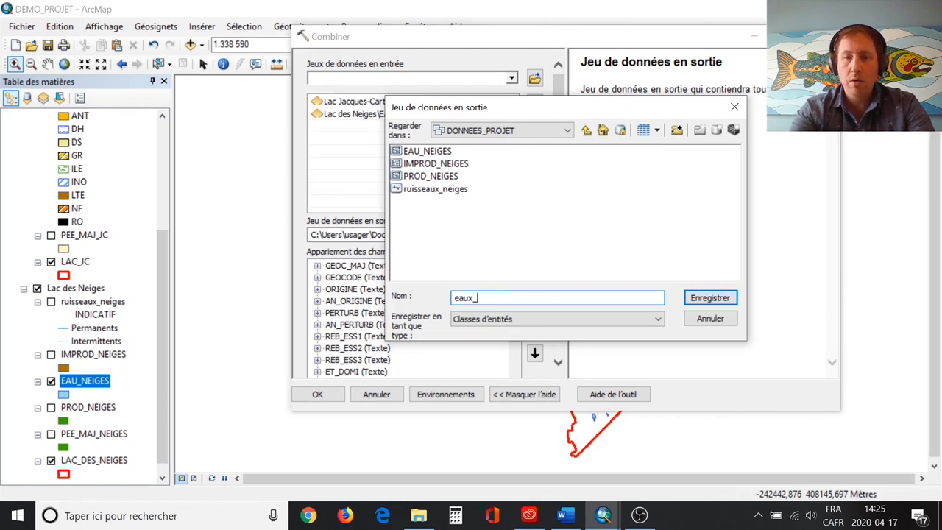
text(neuges_JC)
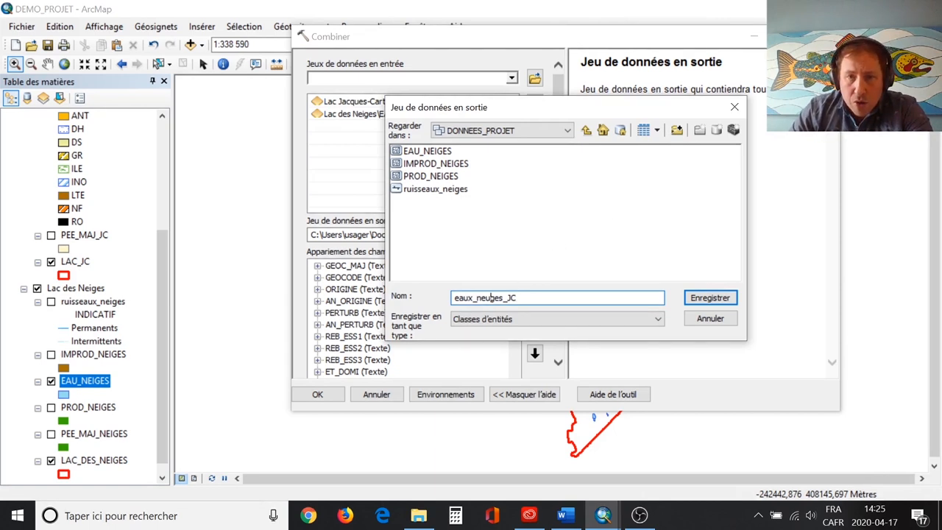
text(i)
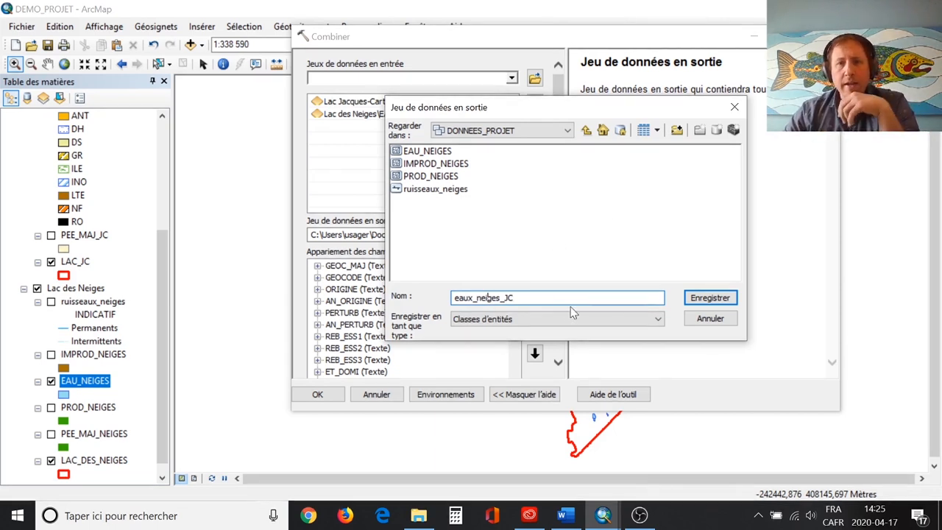
double_click(483, 298)
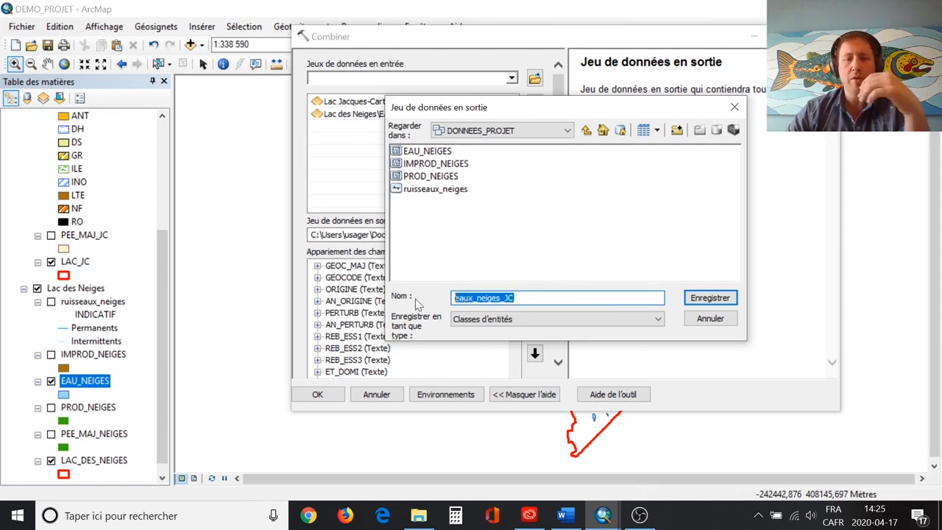
key(BackSpace)
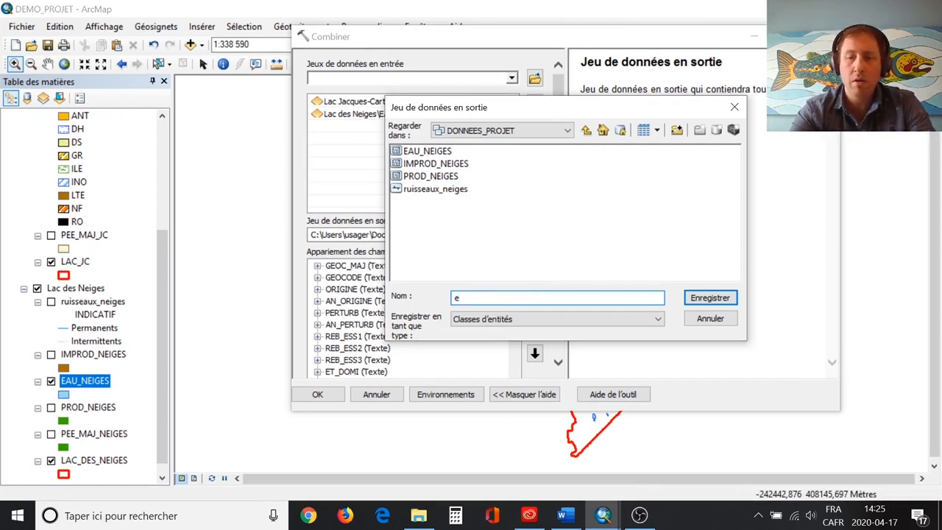
Name the output dataset EAUX_NEIGES_JC, save it, and run the Combiner tool
text(EAUX_NEIGE)
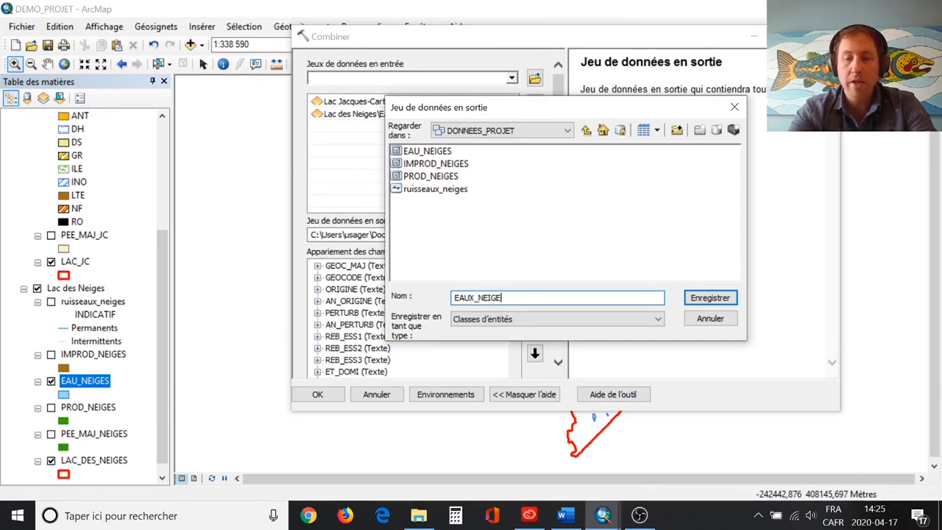
text(S_JC)
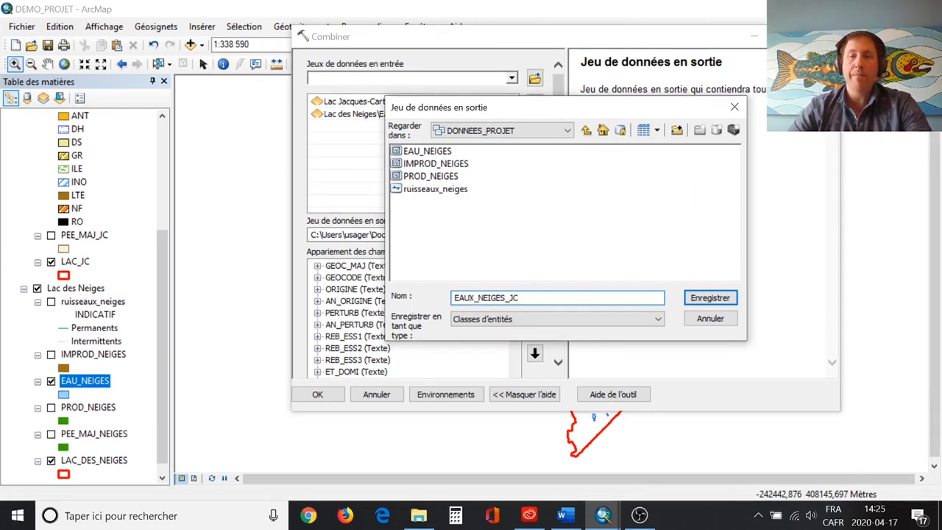
click(699, 298)
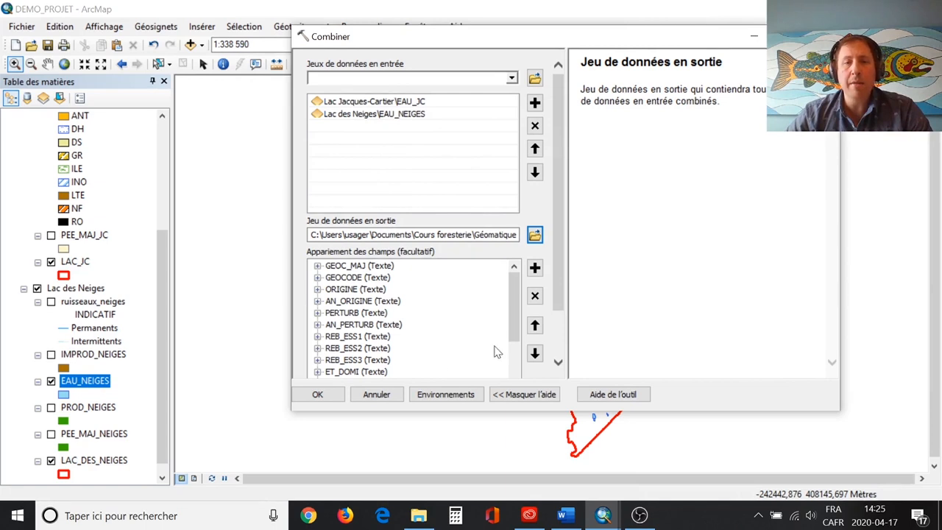
click(318, 395)
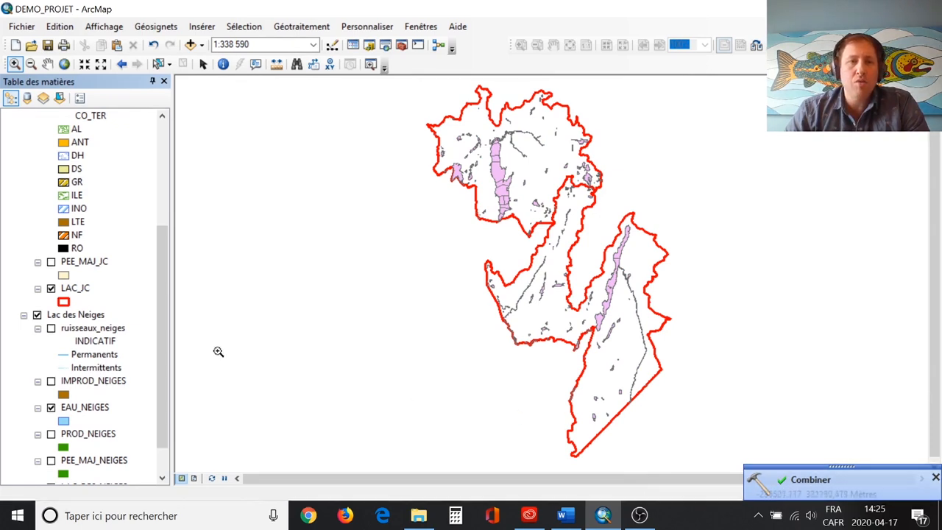
Apply the Lac symbol to the combined EAUX_NEIGES_JC layer
drag(166, 337, 165, 234)
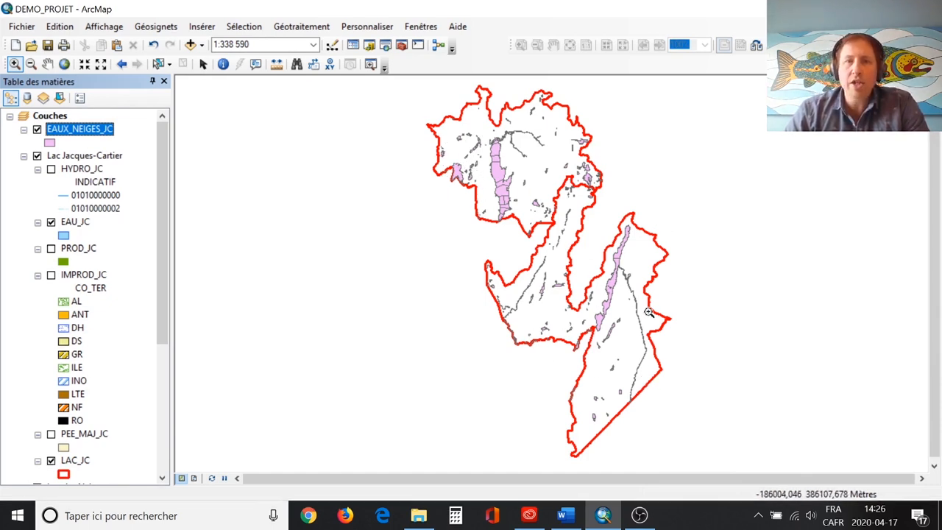
click(50, 142)
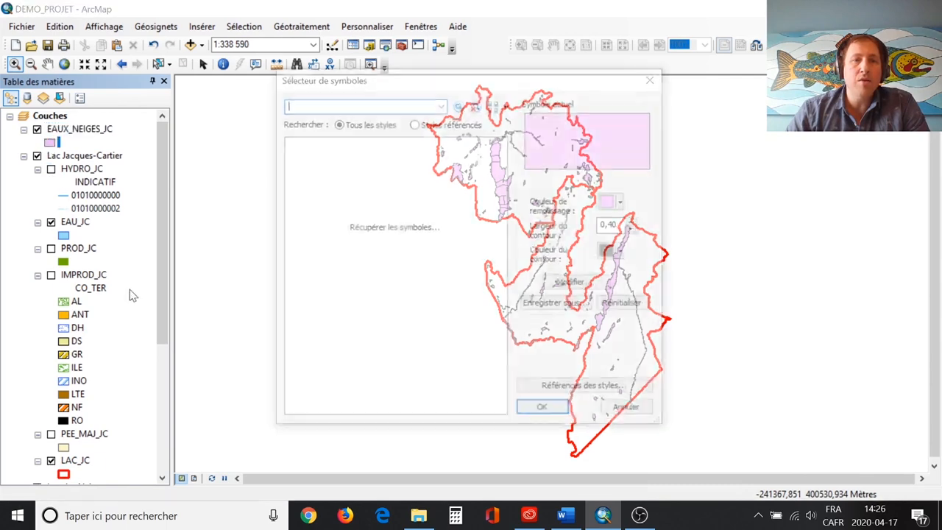
click(371, 228)
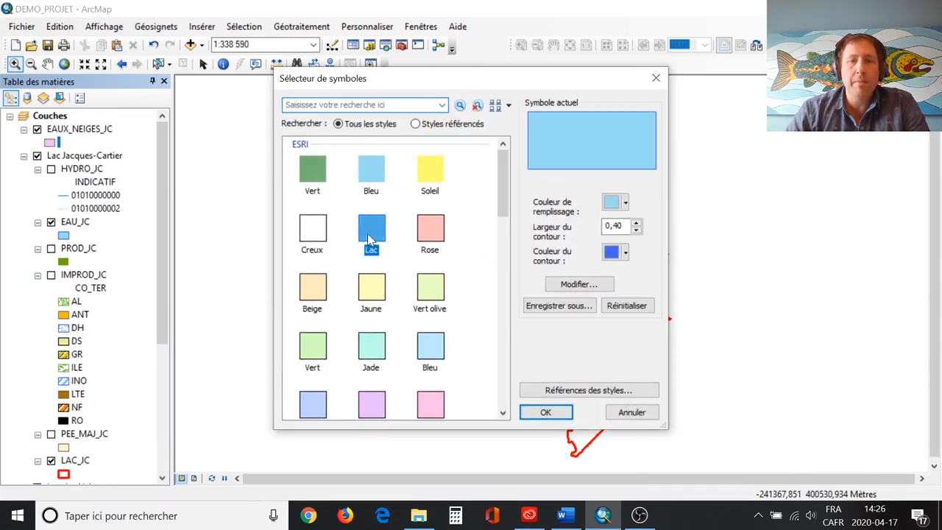
click(545, 412)
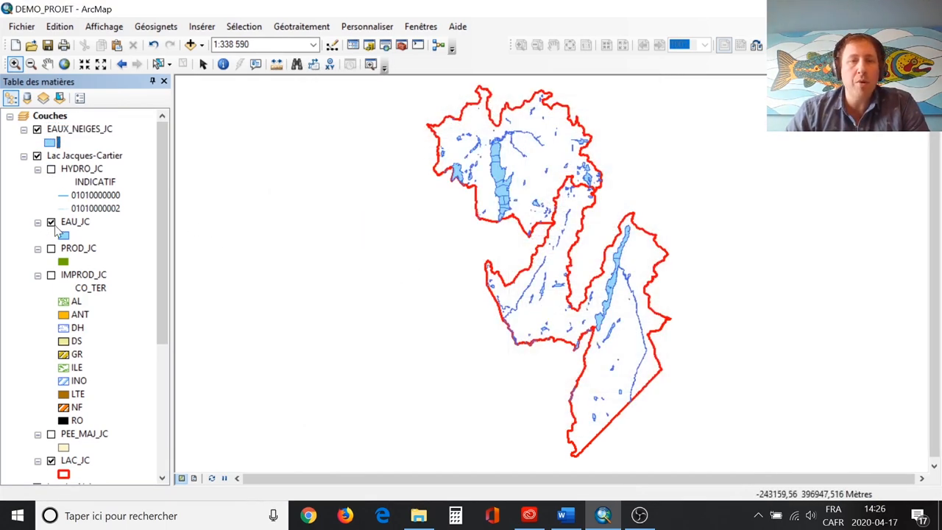
Turn off the EAU_NEIGES layer in the Lac des Neiges group
scroll(52, 331, down, 4)
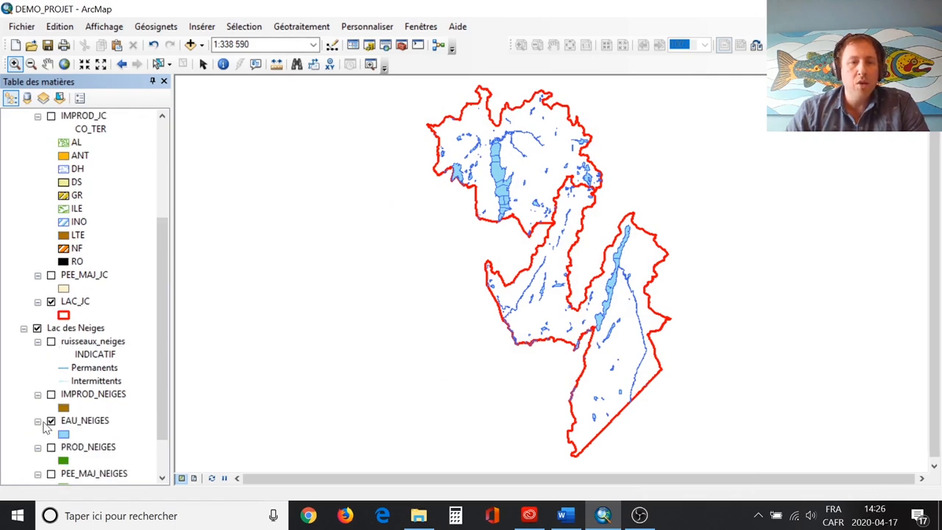
click(51, 422)
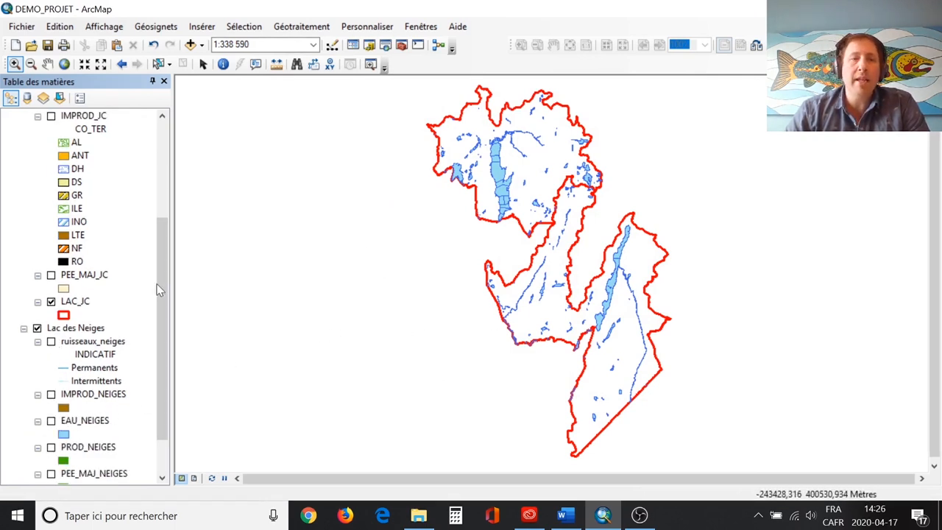
scroll(148, 243, up, 4)
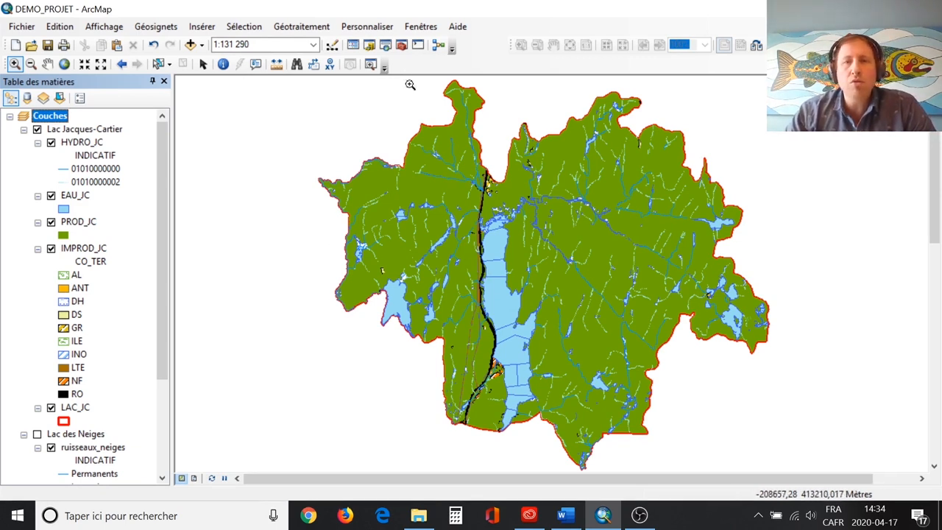
Start the Fusionner tool and set the PROD_JC layer as its input features
click(312, 31)
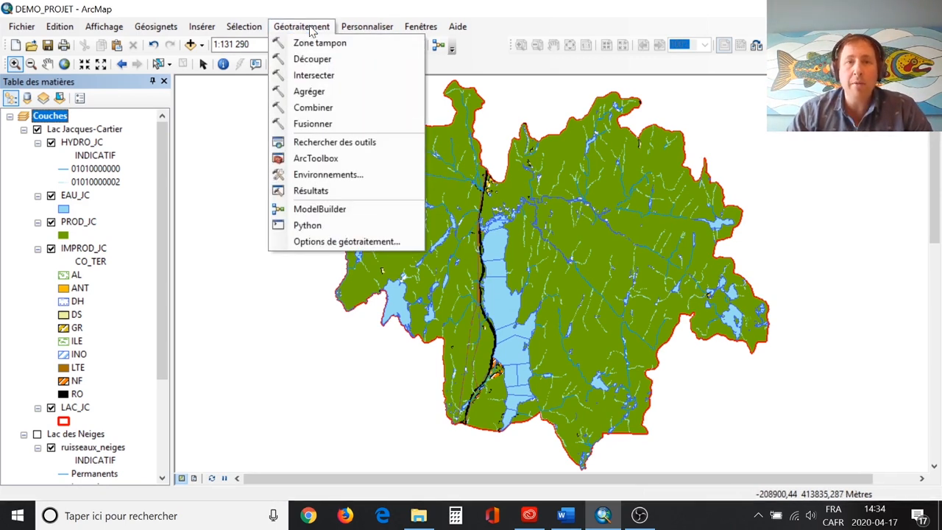
click(331, 125)
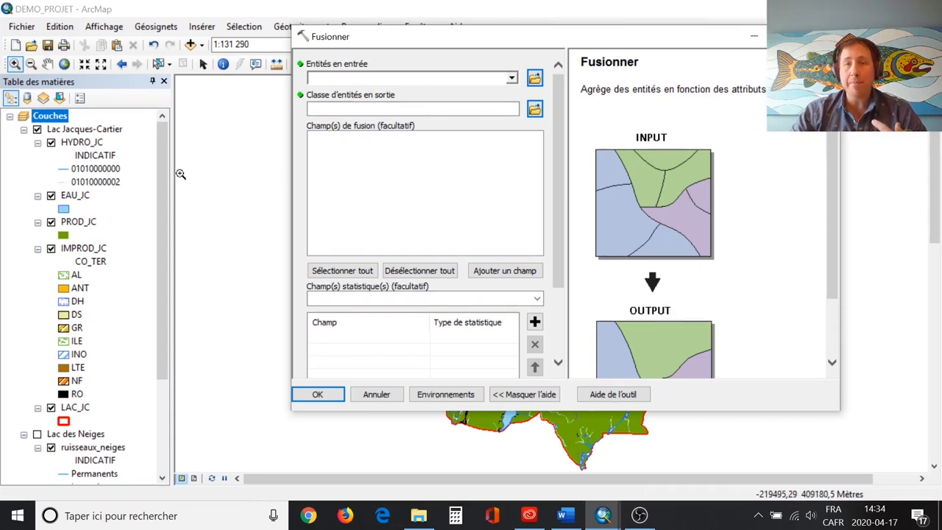
click(77, 222)
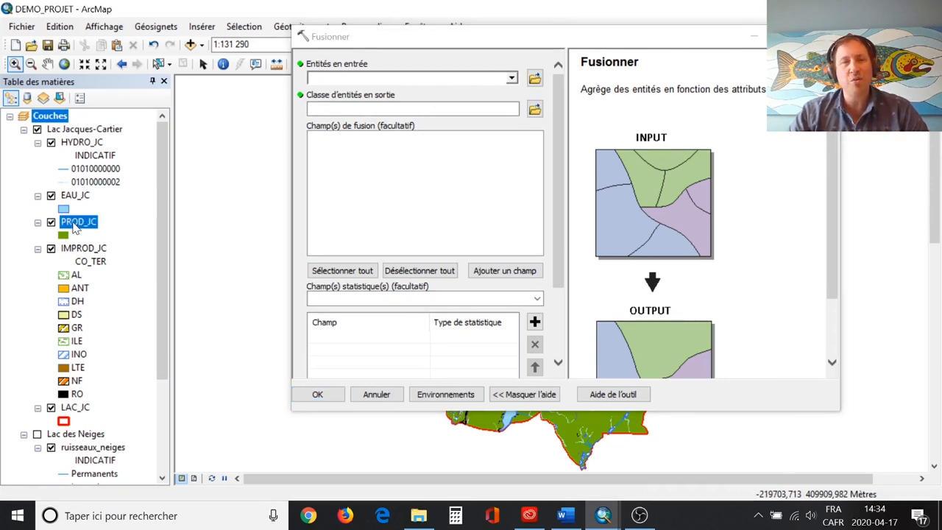
drag(77, 228, 237, 176)
drag(339, 87, 368, 83)
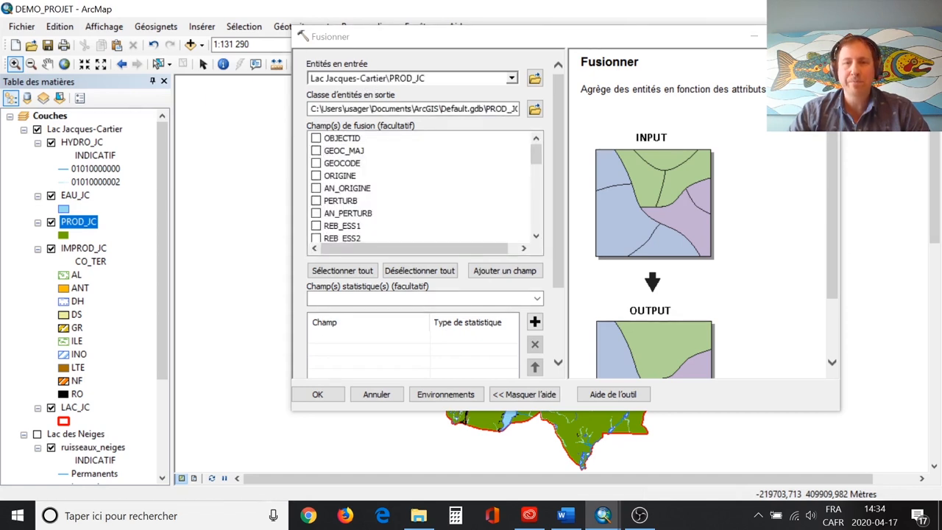
Set the output feature class to FUSION_DEPOTS_JC in the DONNEES_PROJET dataset of LAC_JC.gdb
click(535, 109)
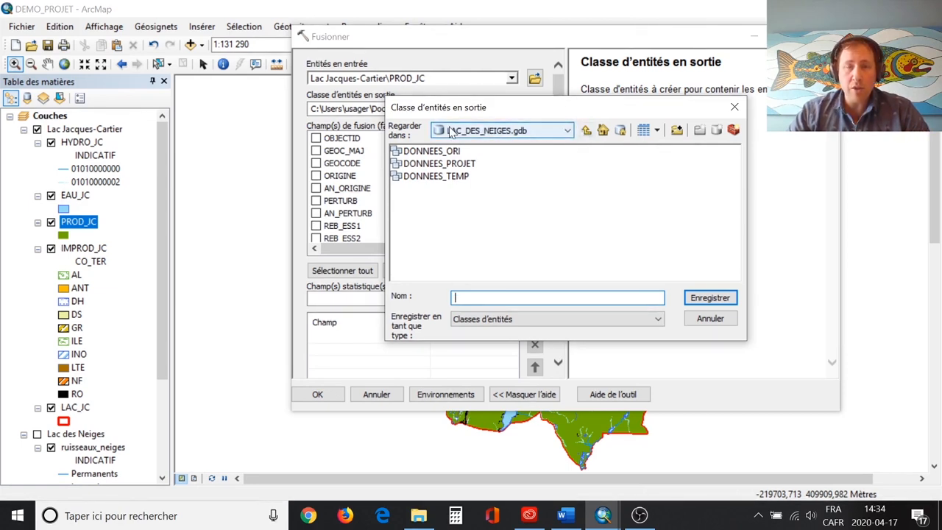
click(587, 133)
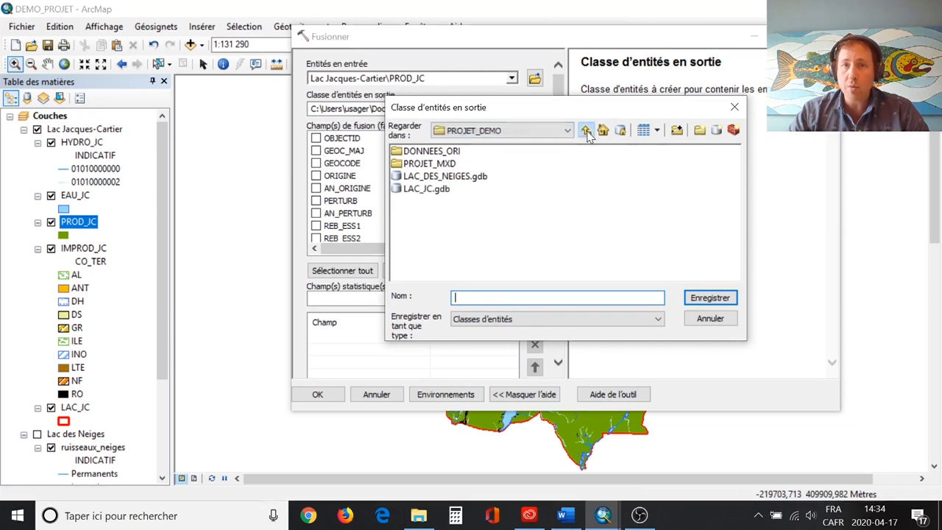
double_click(426, 189)
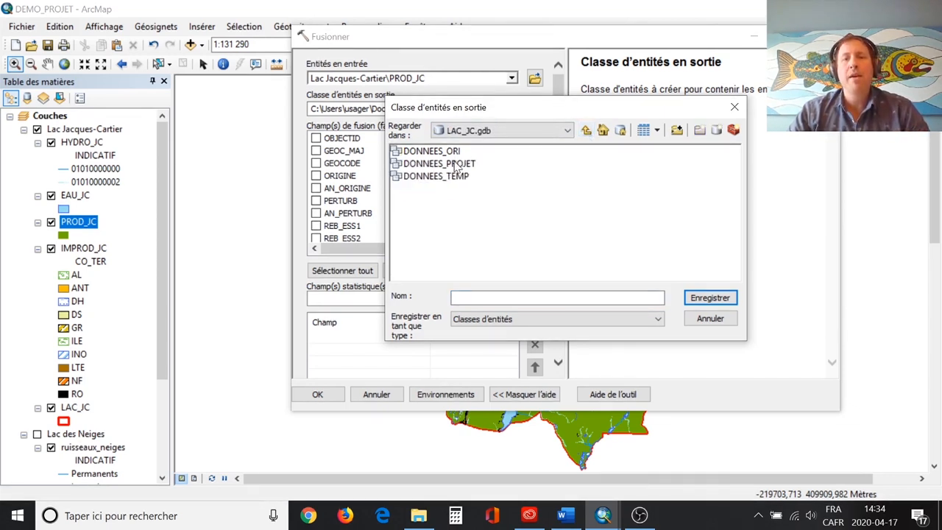
double_click(439, 163)
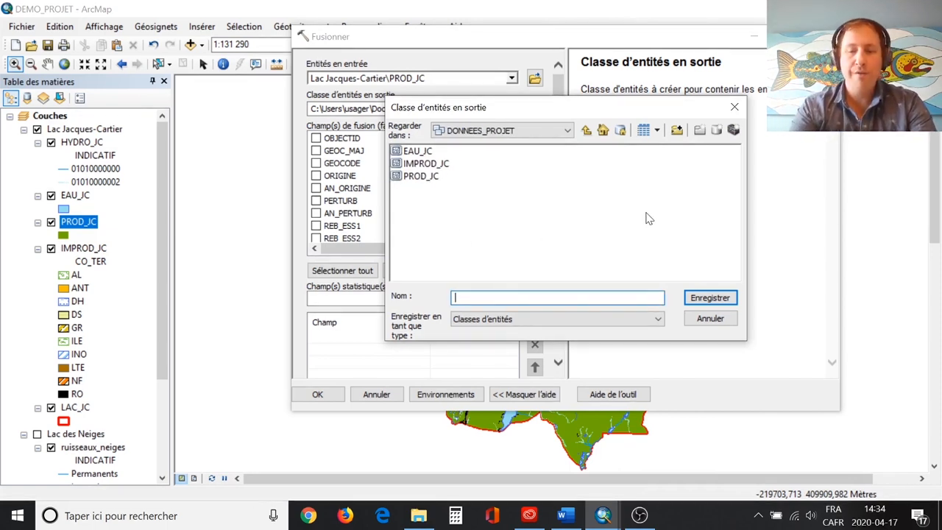
text(FUSION_DEPOTS_JC)
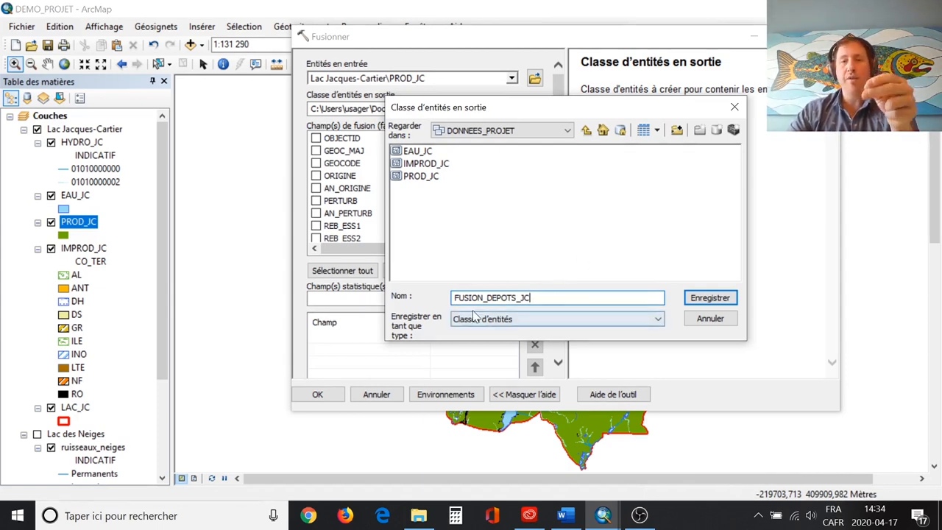
click(523, 319)
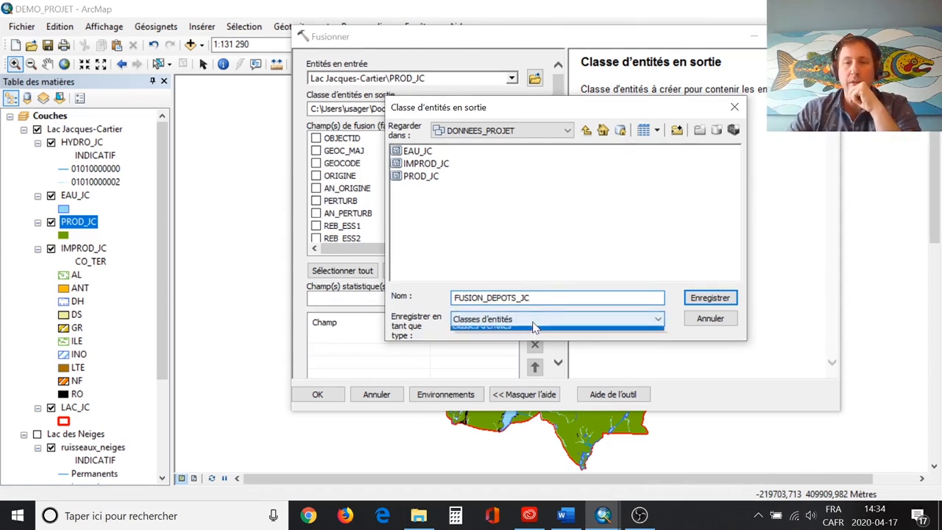
click(688, 303)
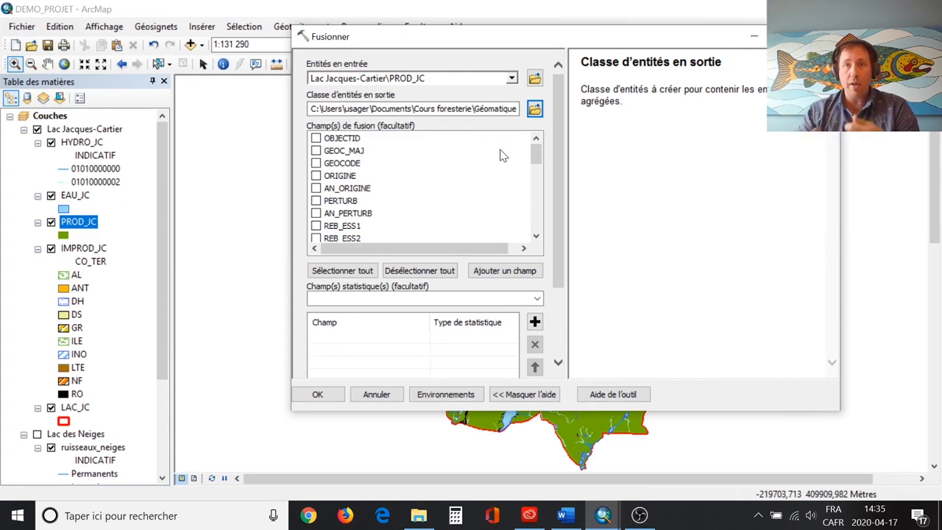
Choose DEP_SUR as the dissolve field, add a SUM statistic on Shape_Area, and run the Fusionner tool
drag(535, 152, 537, 192)
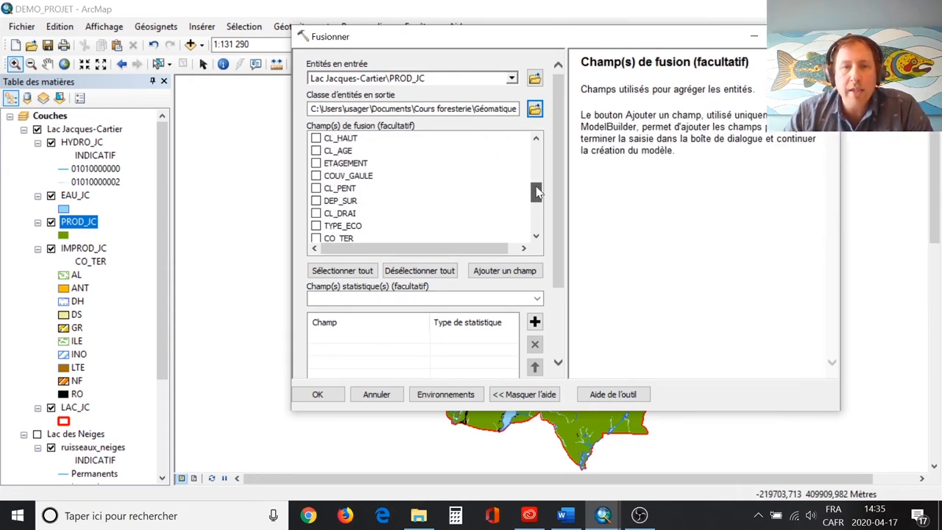
click(315, 202)
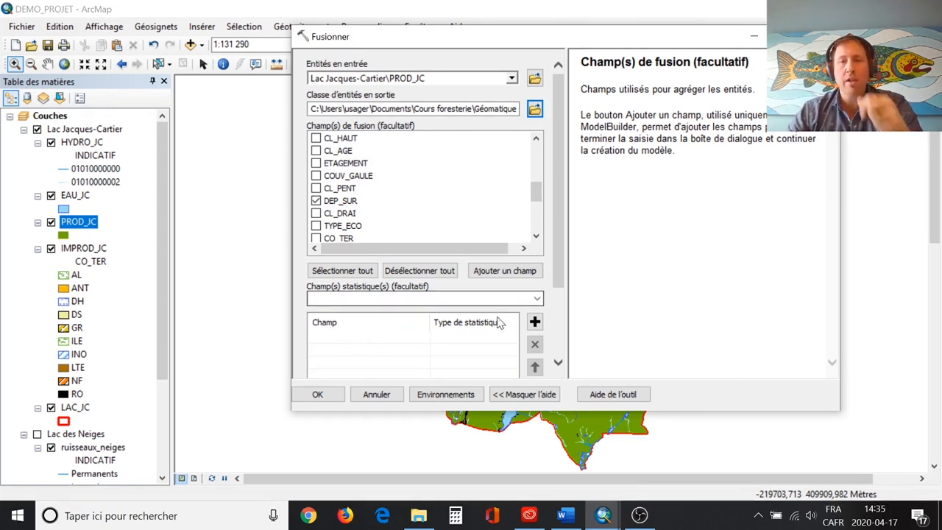
click(537, 301)
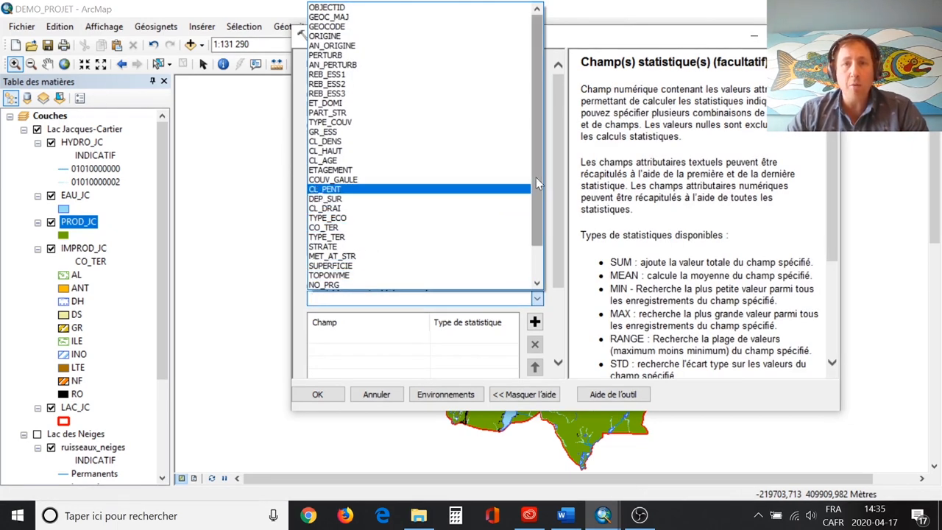
drag(536, 177, 533, 224)
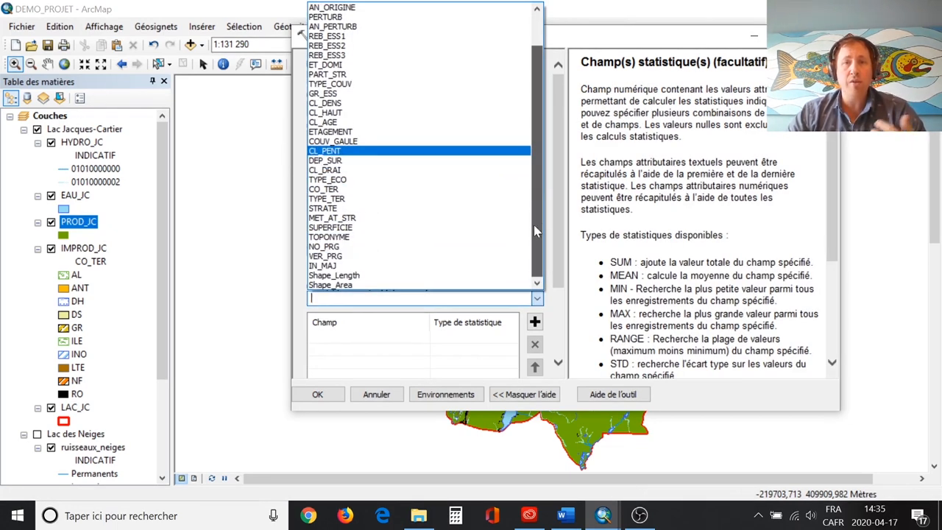
click(378, 285)
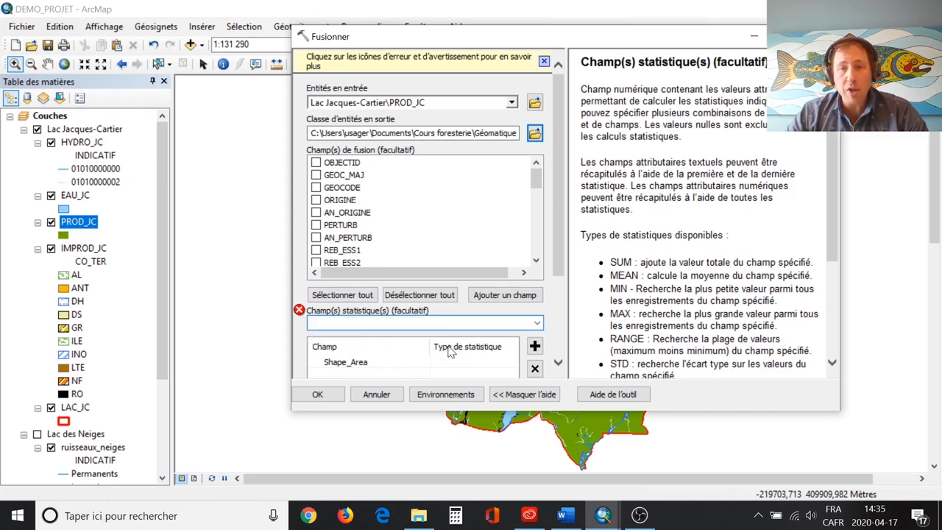
click(500, 363)
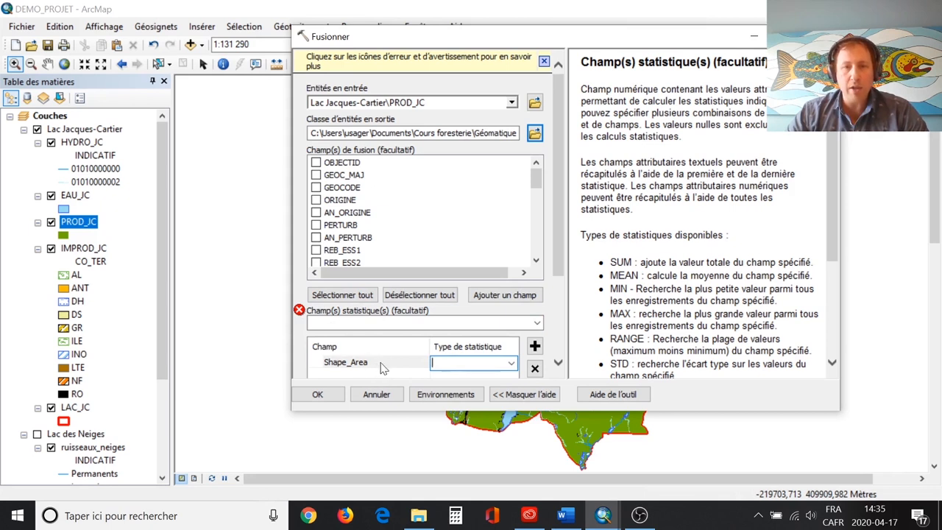
click(510, 364)
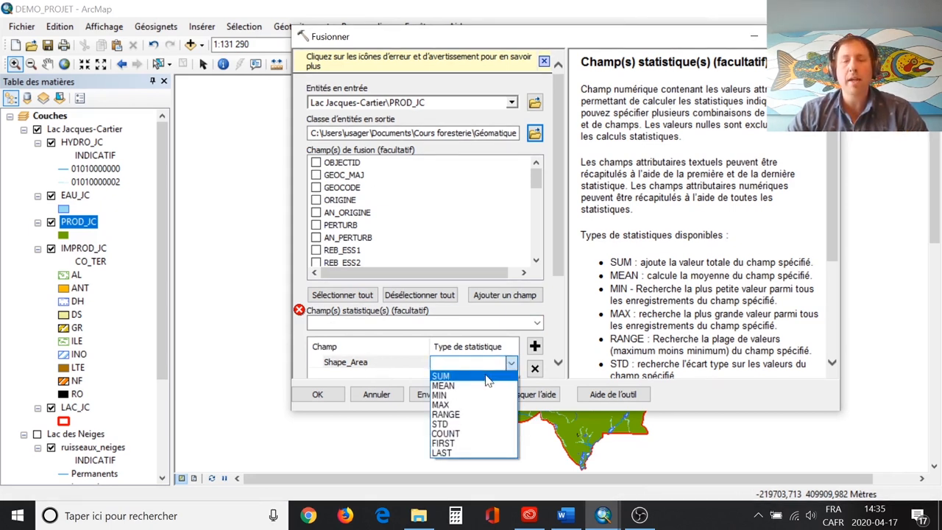
click(485, 376)
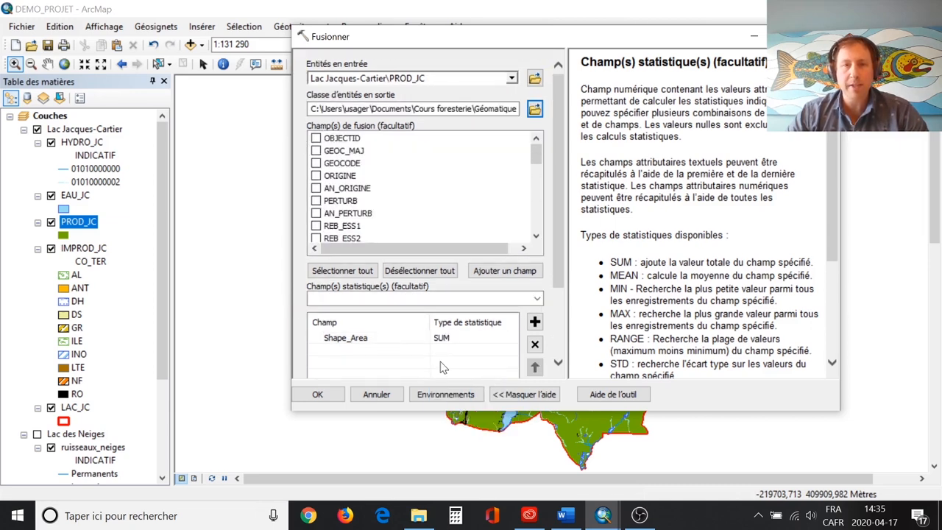
click(317, 394)
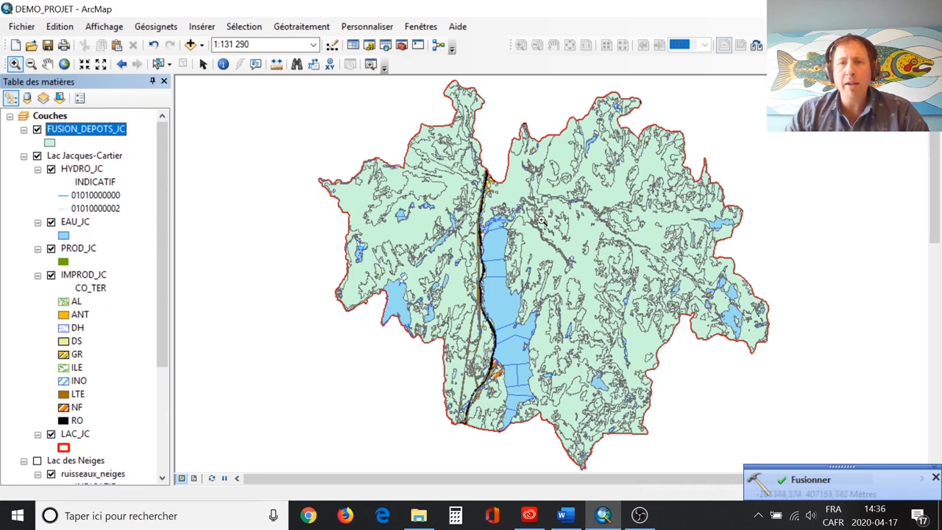
Select the 1A record in the FUSION_DEPOTS_JC attribute table to examine its polygons on the map, and clear the selection
right_click(106, 128)
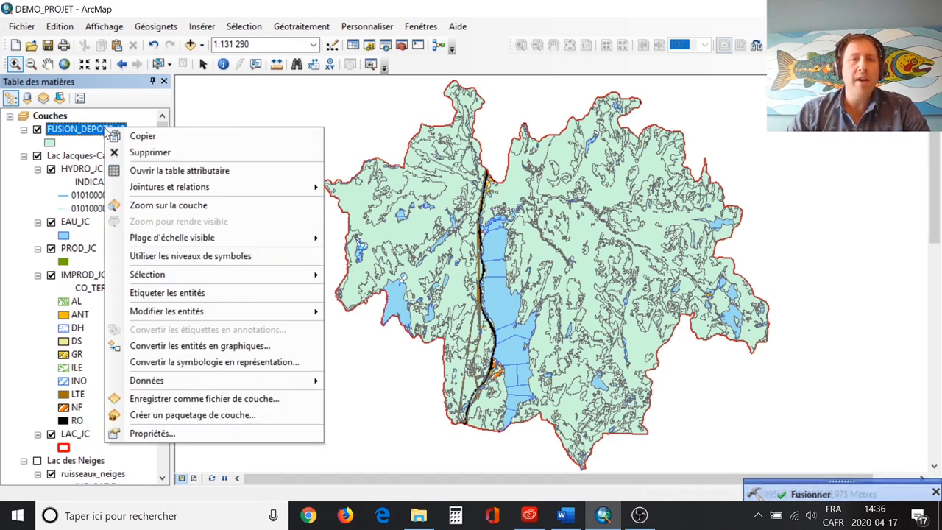
click(151, 171)
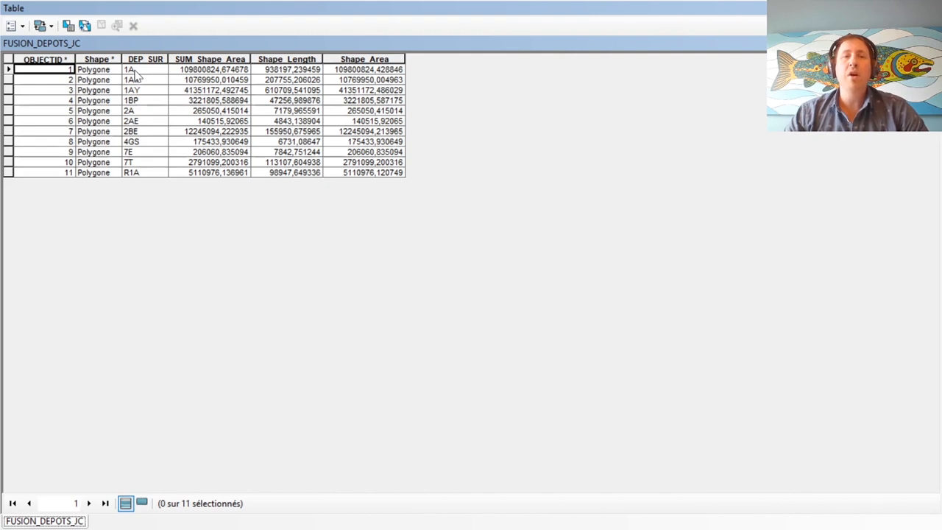
click(7, 70)
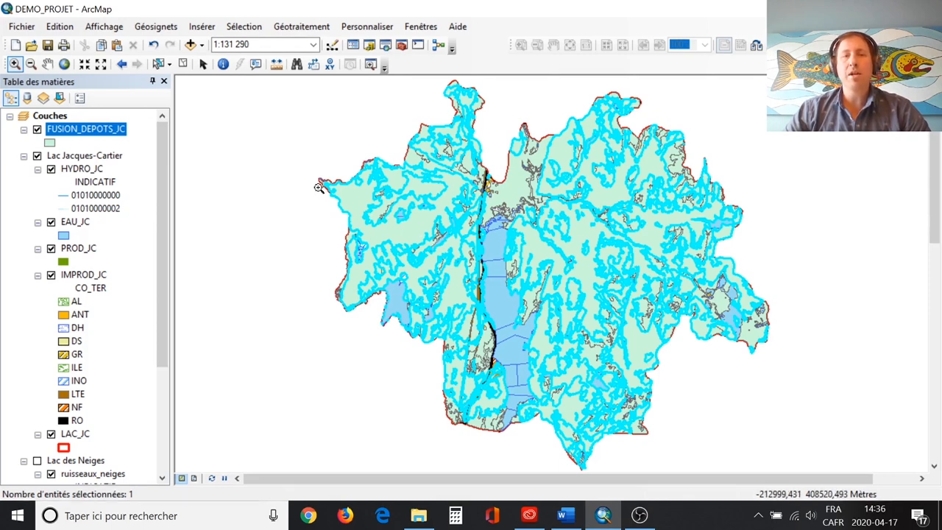
click(183, 64)
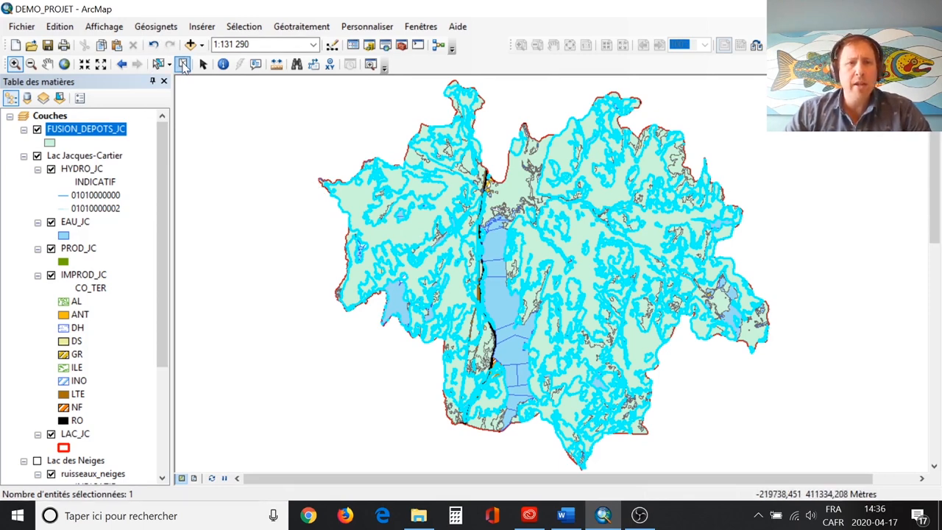
Add a field named PROP of type Réel double to the FUSION_DEPOTS_JC attribute table
right_click(99, 134)
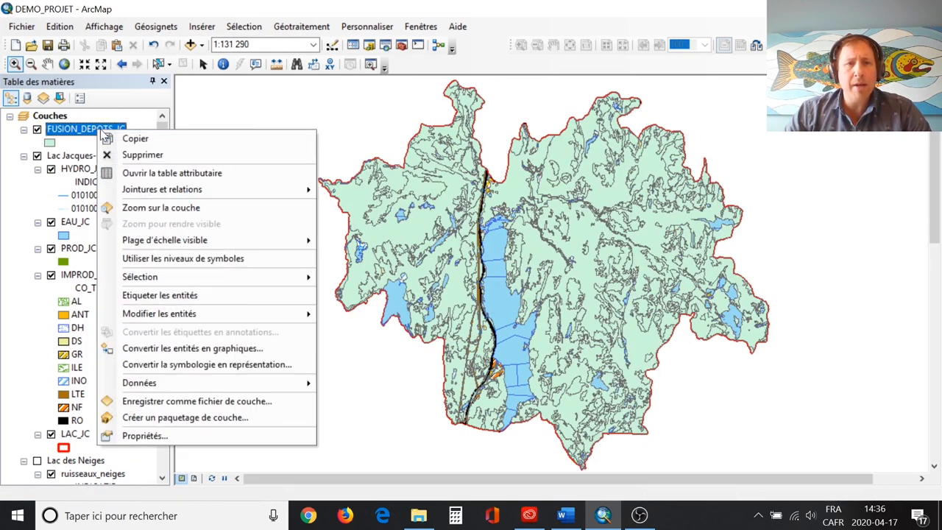
click(131, 174)
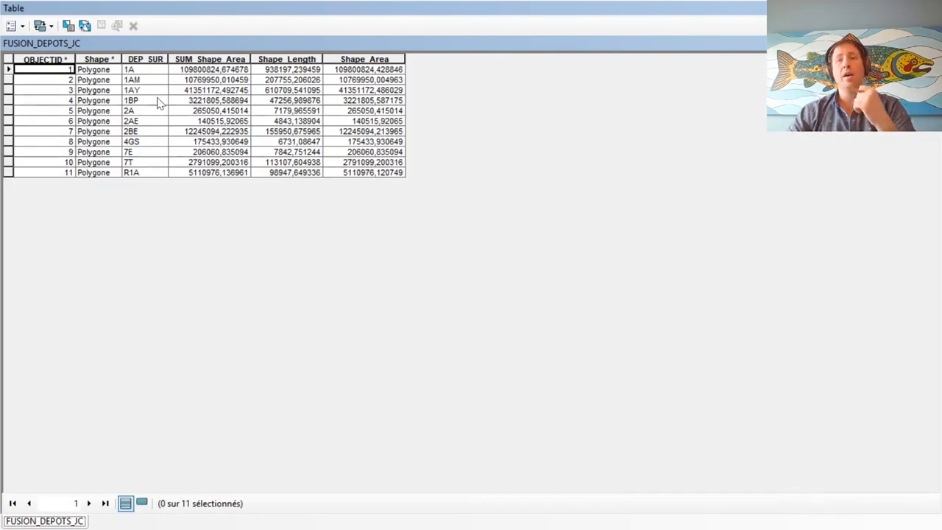
click(23, 26)
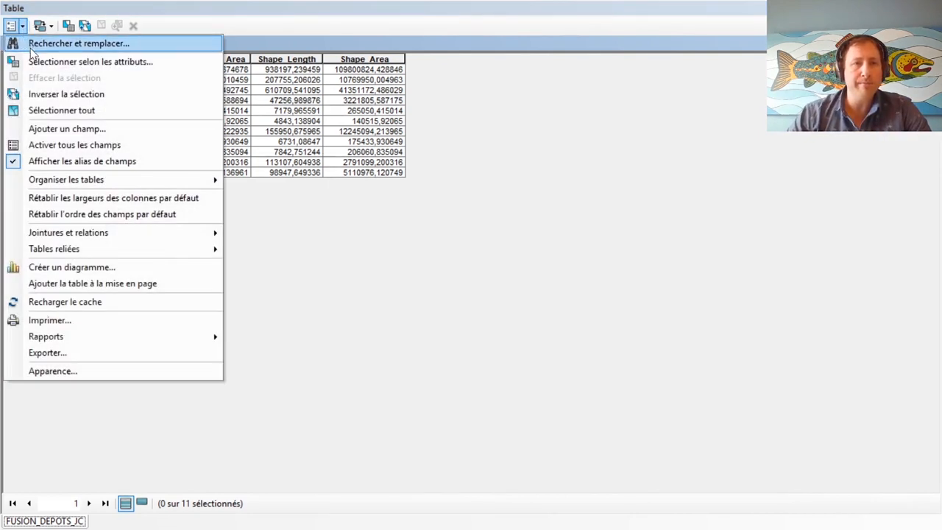
click(63, 131)
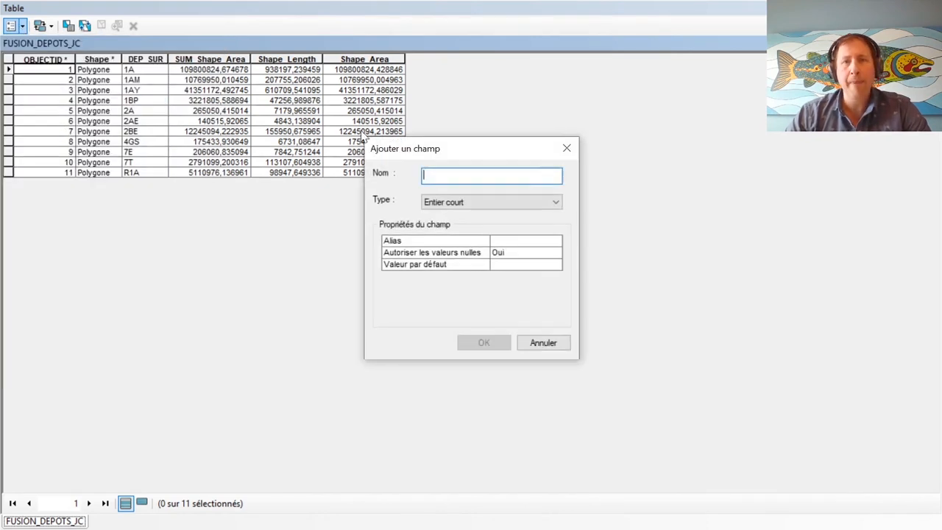
text(PROP)
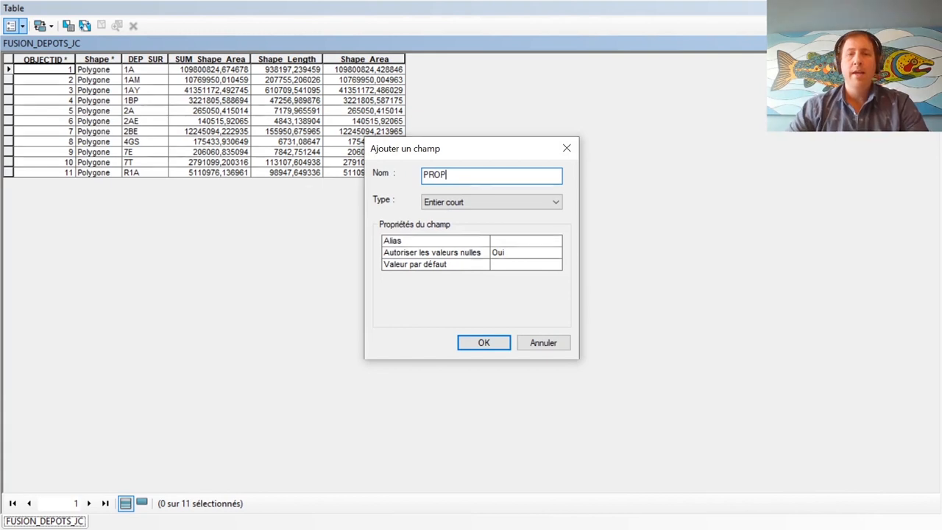
click(506, 202)
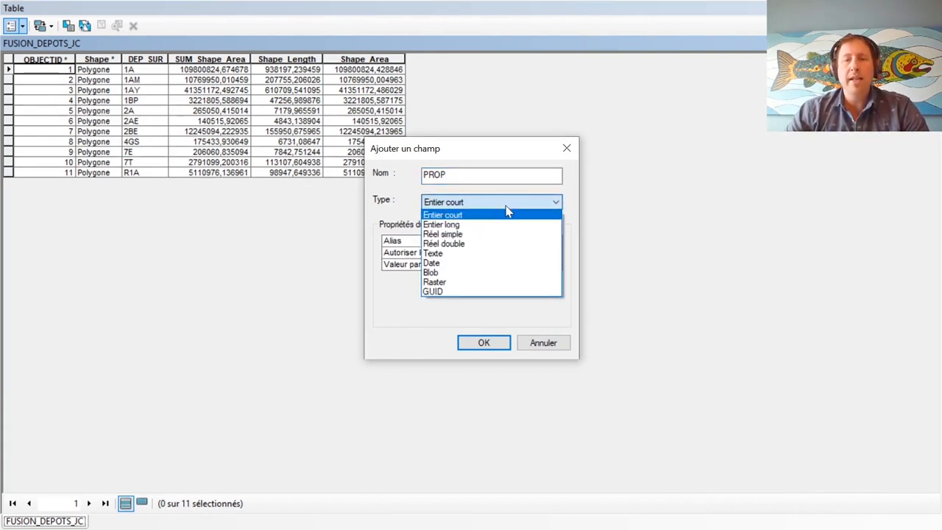
click(482, 244)
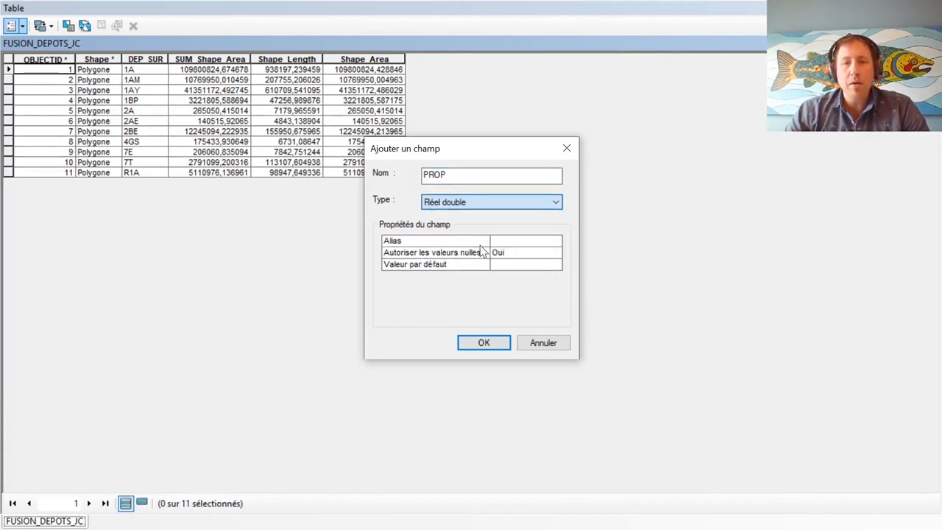
click(484, 343)
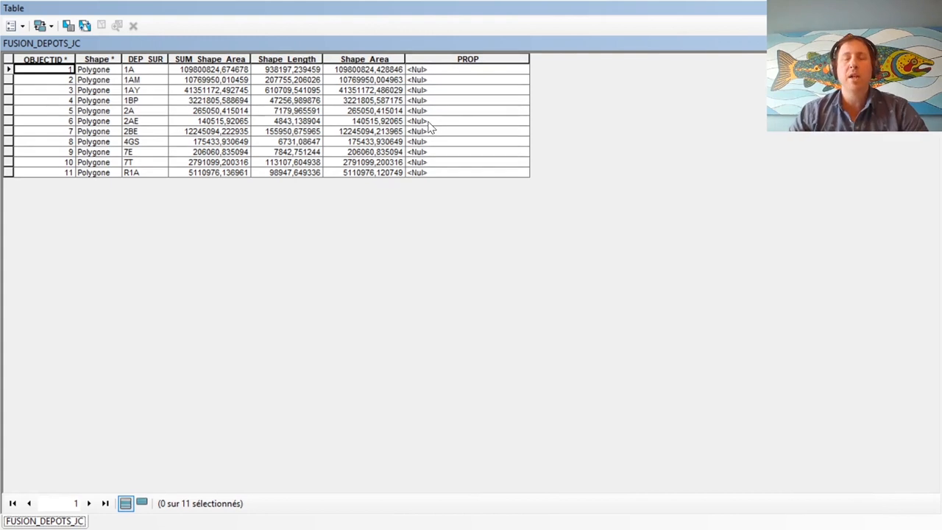
Display the statistics of the Shape_Area field, copy its sum value, and close the statistics
right_click(361, 59)
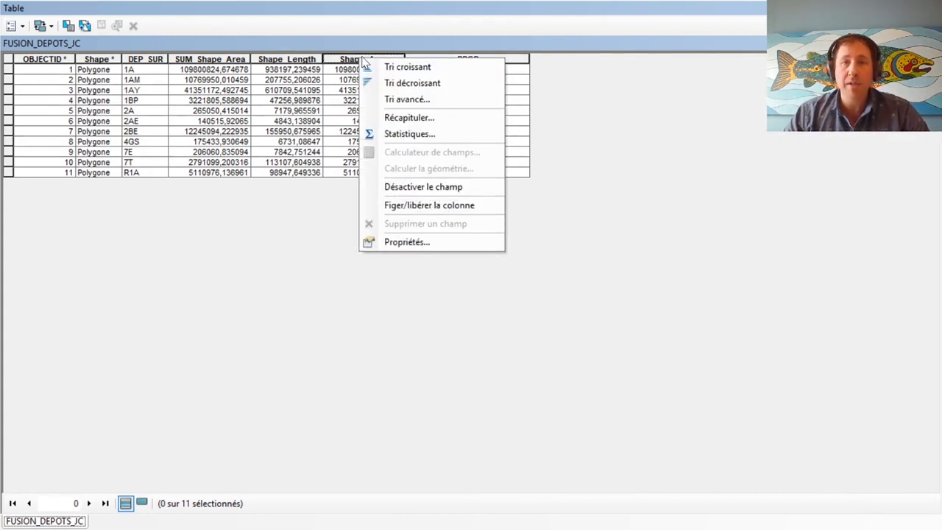
click(407, 133)
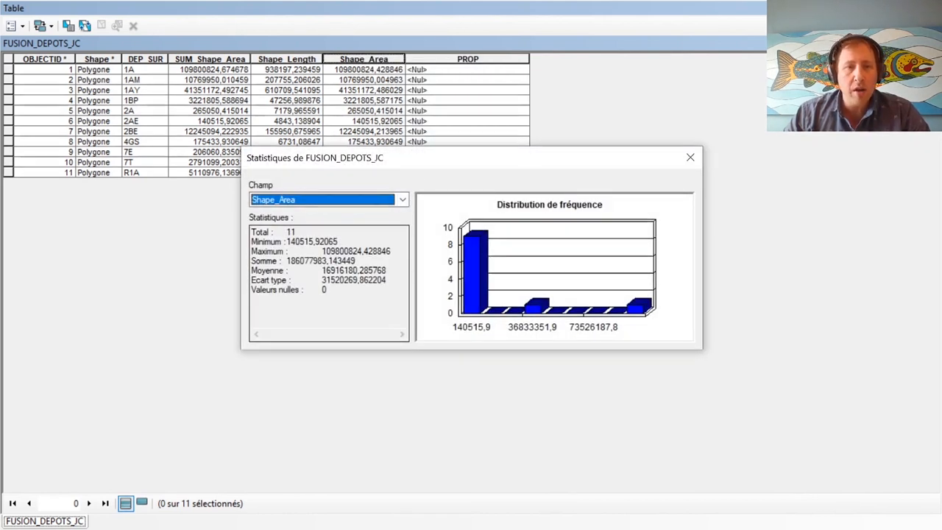
drag(287, 261, 356, 263)
key(ctrl+c)
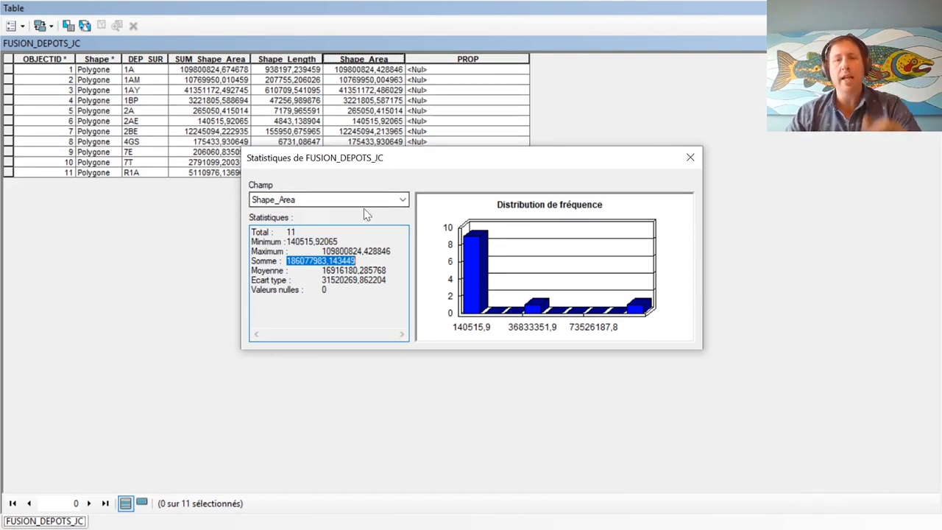
click(690, 159)
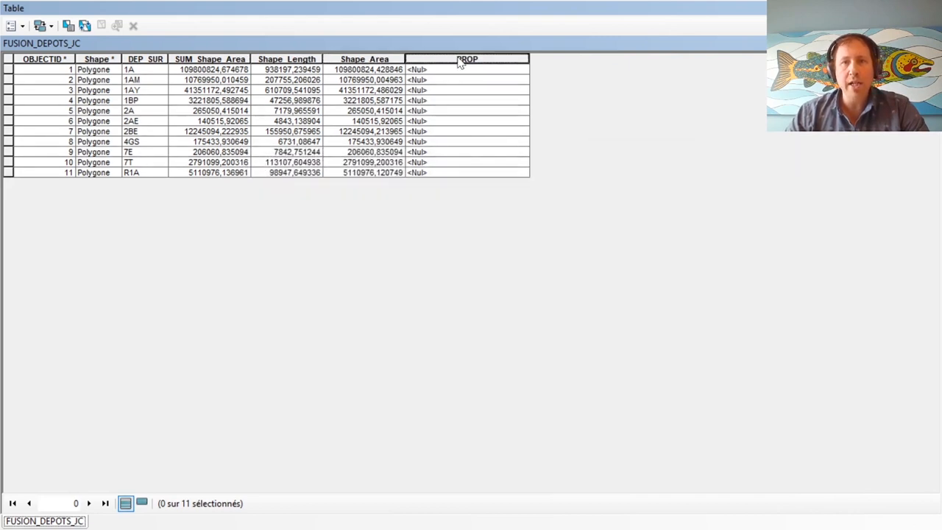
Calculate the PROP field with the field calculator using the expression [Shape_Area] /186077983.143449 *100
right_click(456, 57)
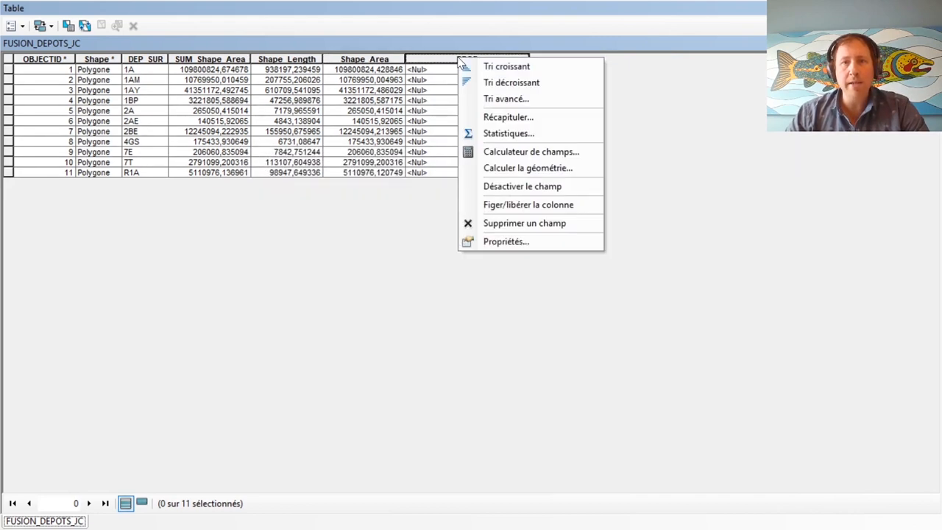
click(501, 154)
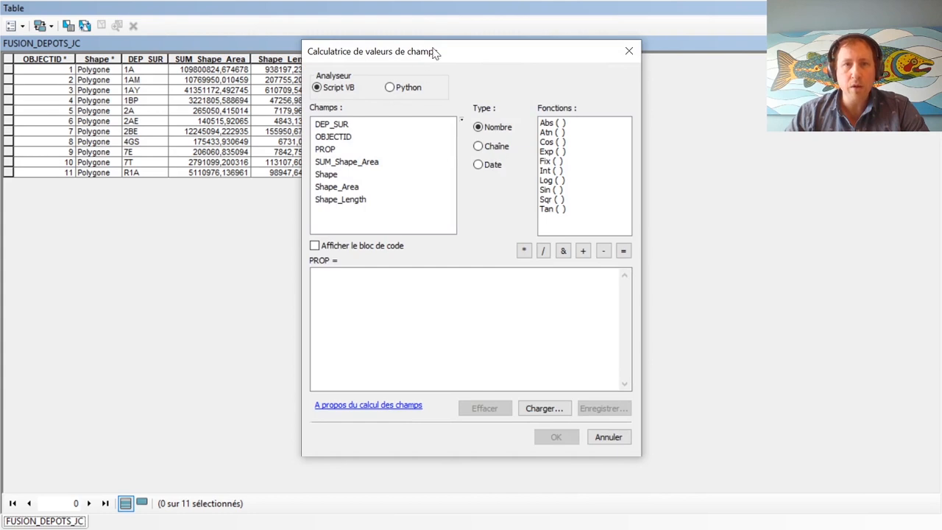
drag(446, 50, 685, 53)
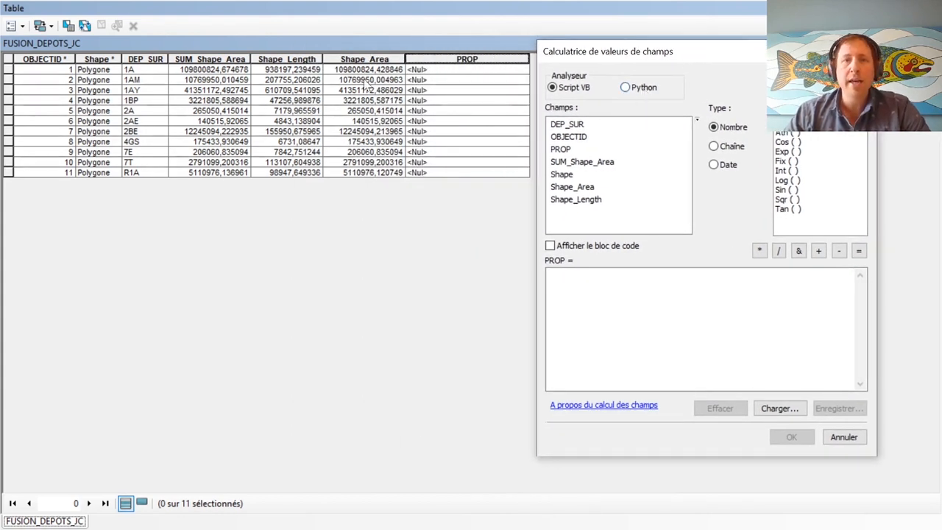
double_click(571, 188)
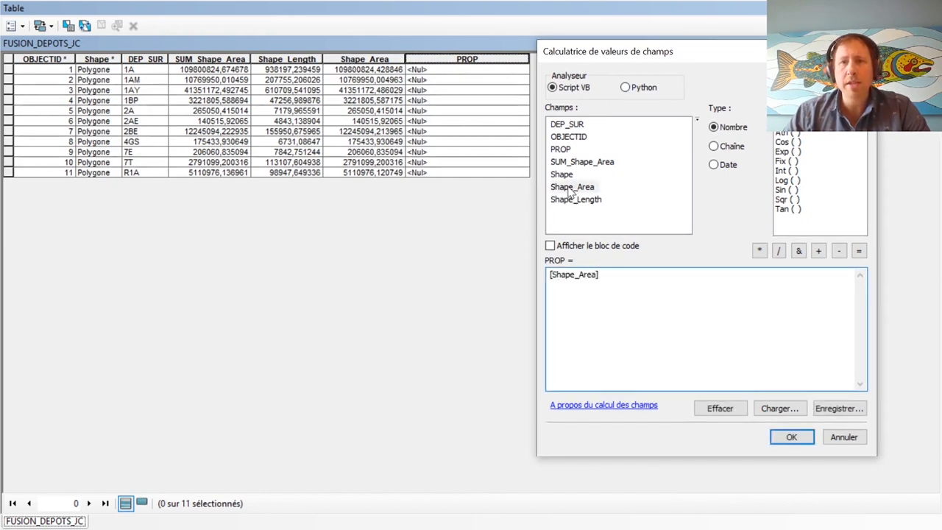
click(778, 251)
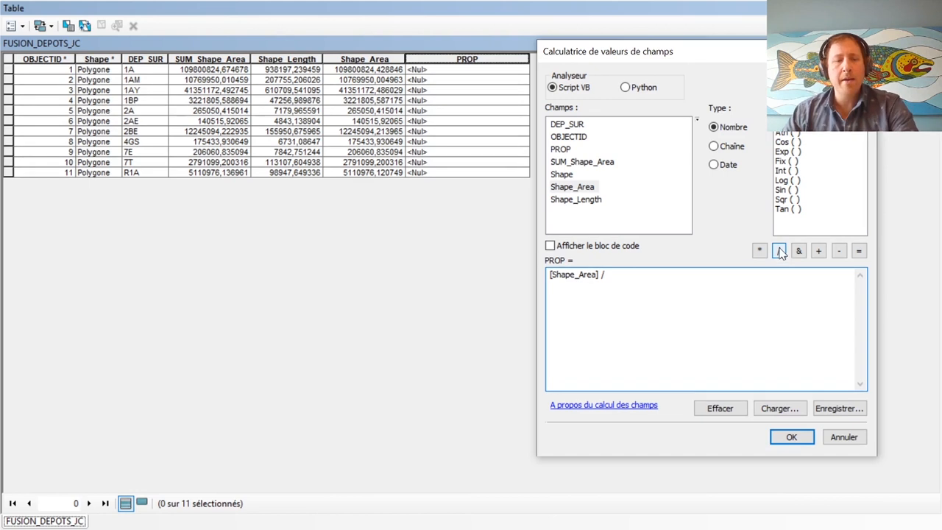
key(ctrl+v)
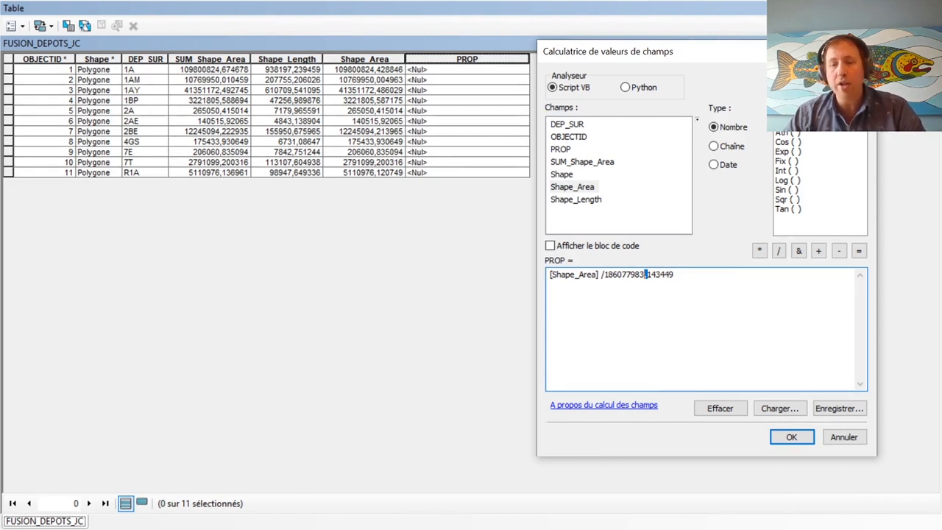
text(.)
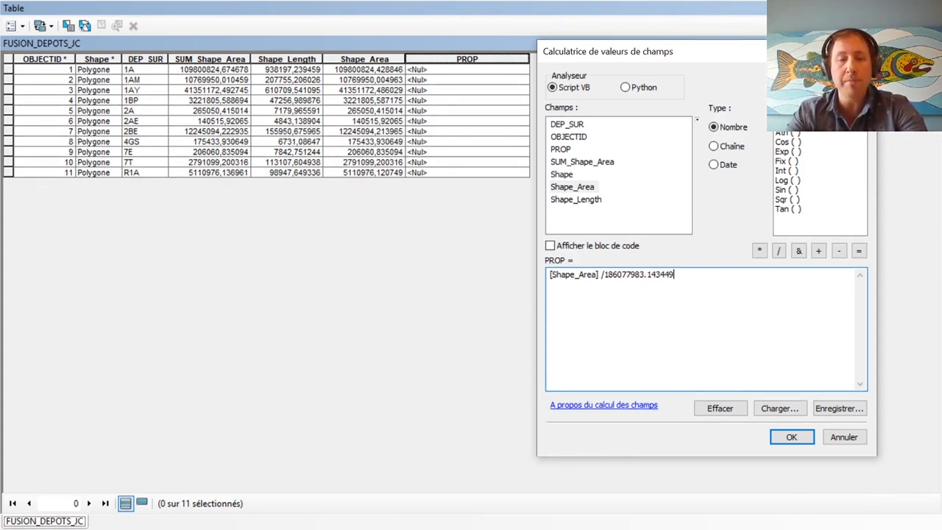
click(759, 251)
text(100)
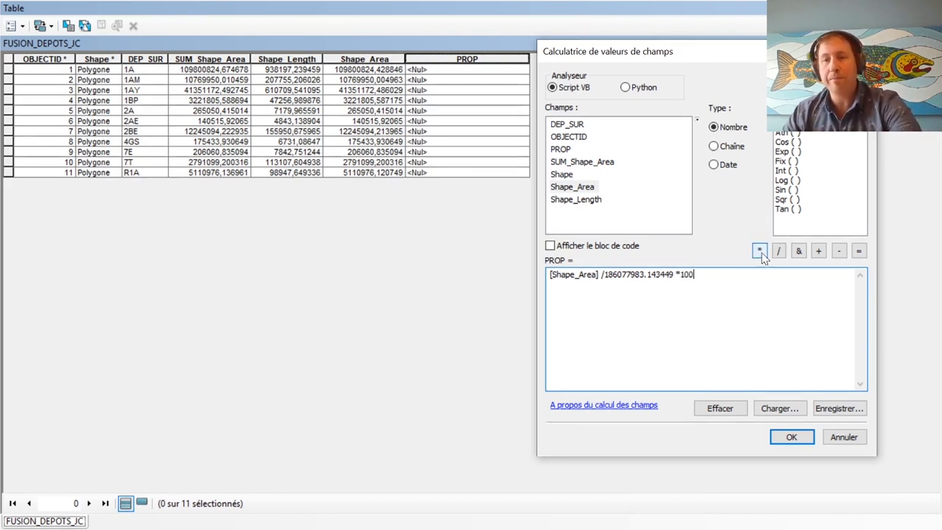
click(791, 437)
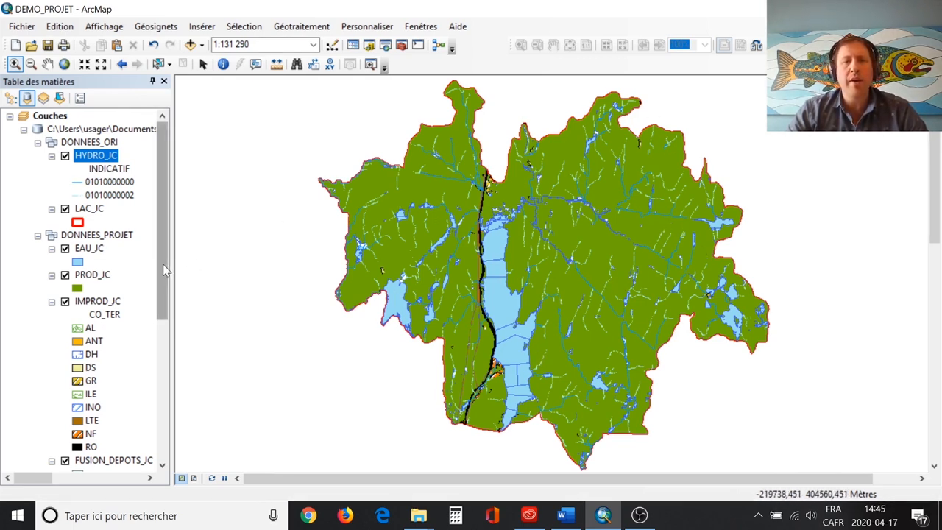
Join the VOLUMES table to the PROD_JC layer on the GEOCODE field, keeping all records
drag(163, 263, 164, 244)
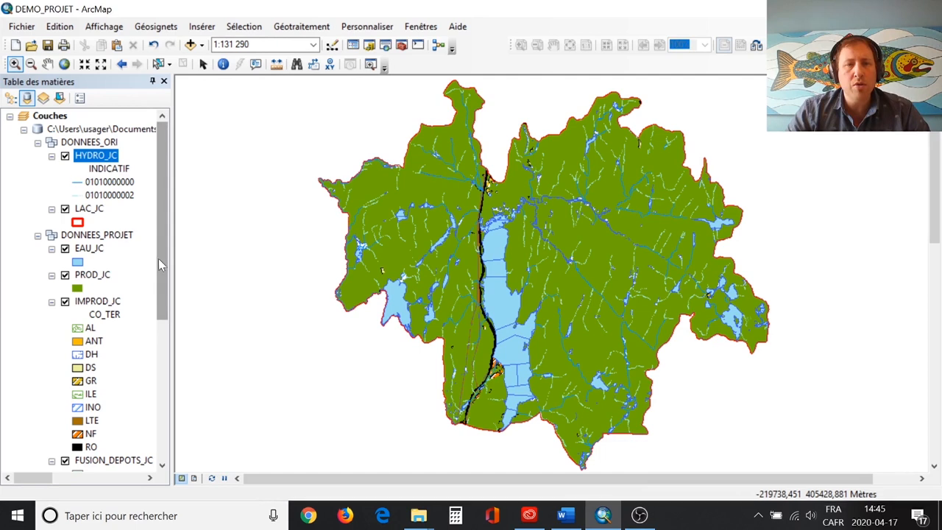
scroll(103, 277, down, 6)
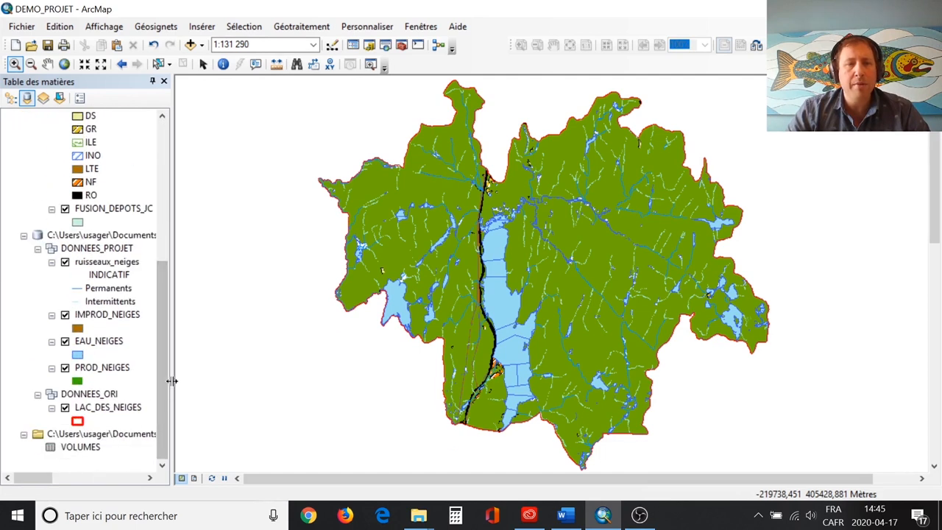
drag(163, 381, 171, 251)
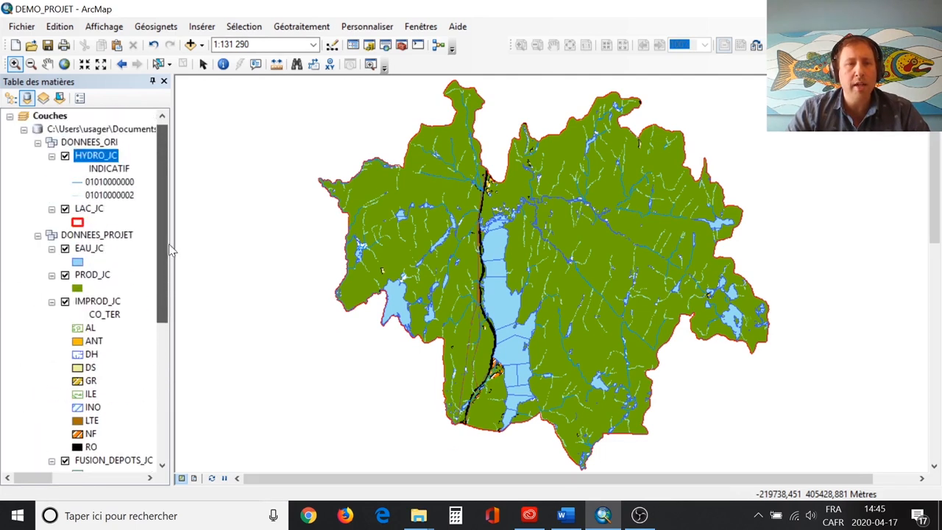
right_click(92, 279)
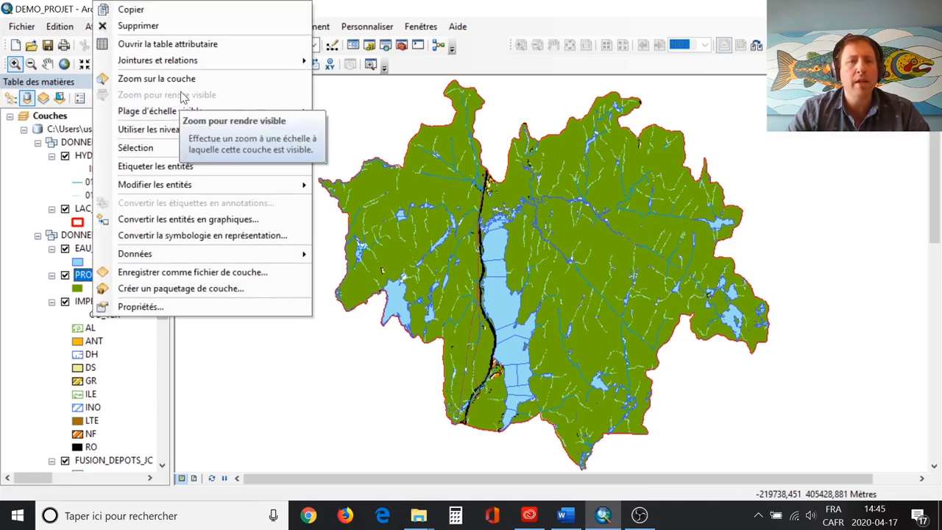
mouse_move(188, 61)
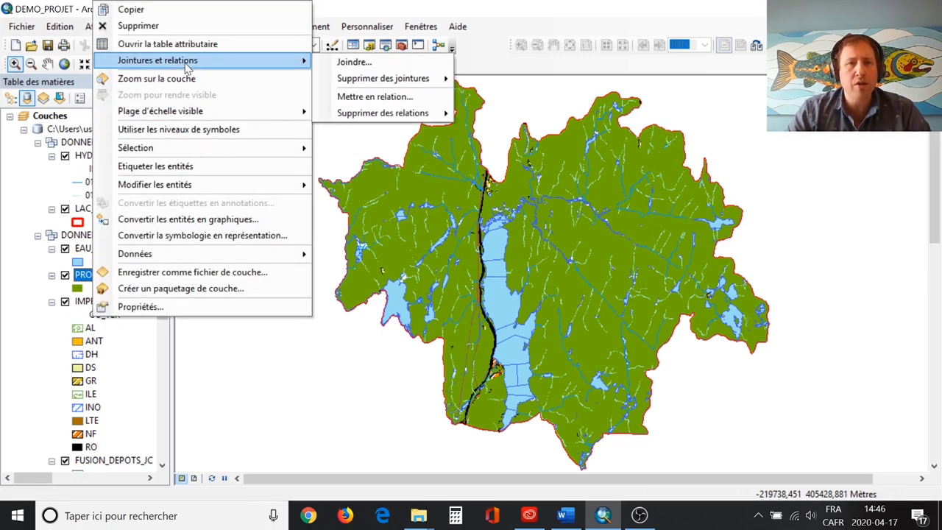
click(350, 62)
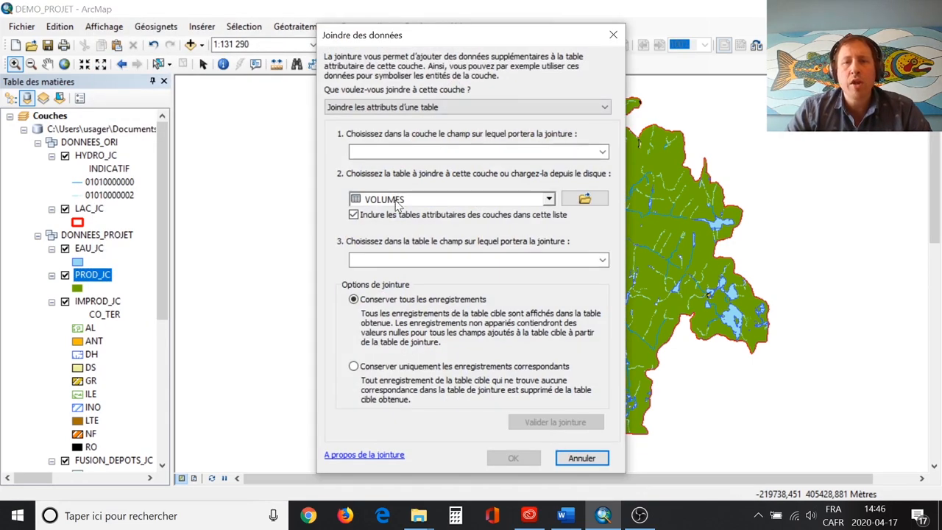
click(603, 153)
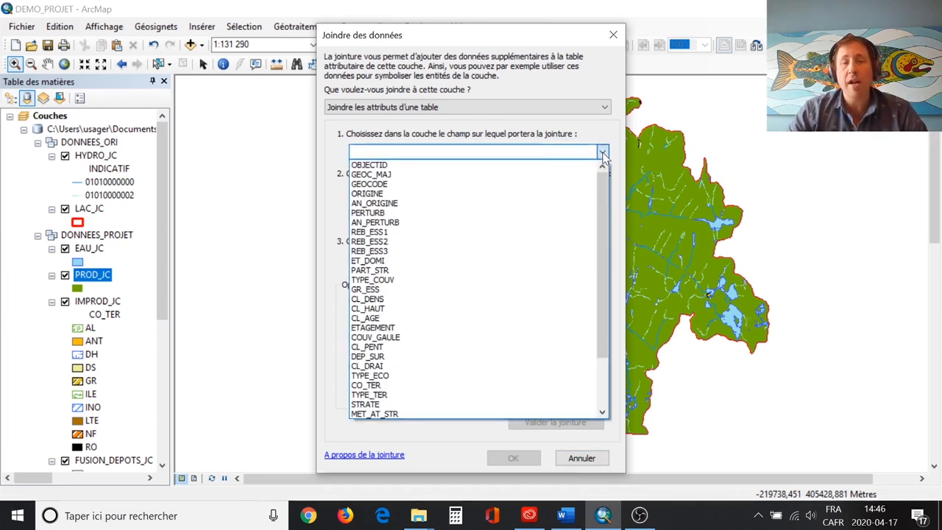
click(462, 184)
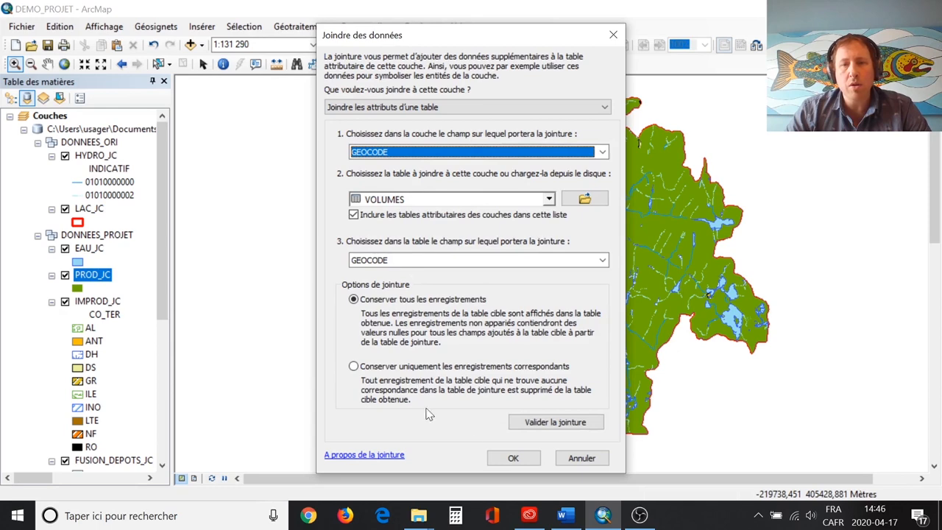
click(507, 457)
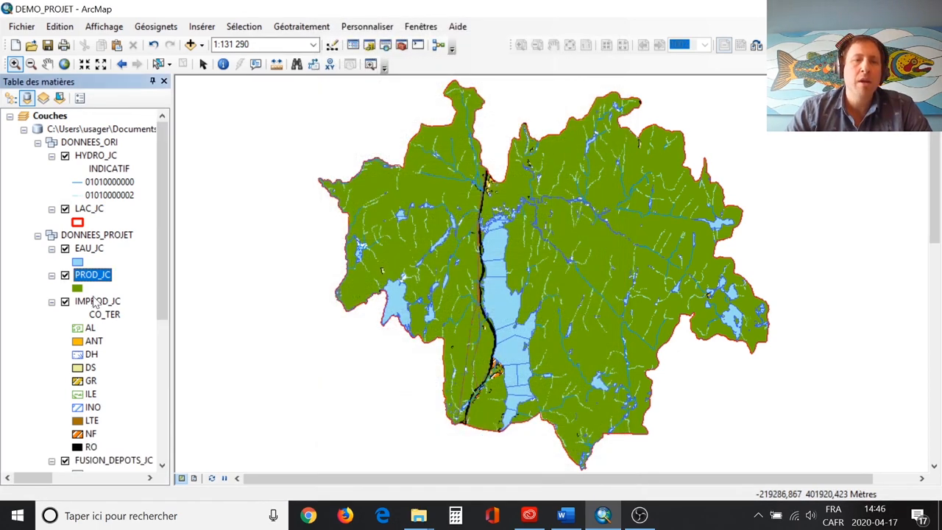
Examine the joined volume fields in the PROD_JC attribute table and close the table
right_click(93, 283)
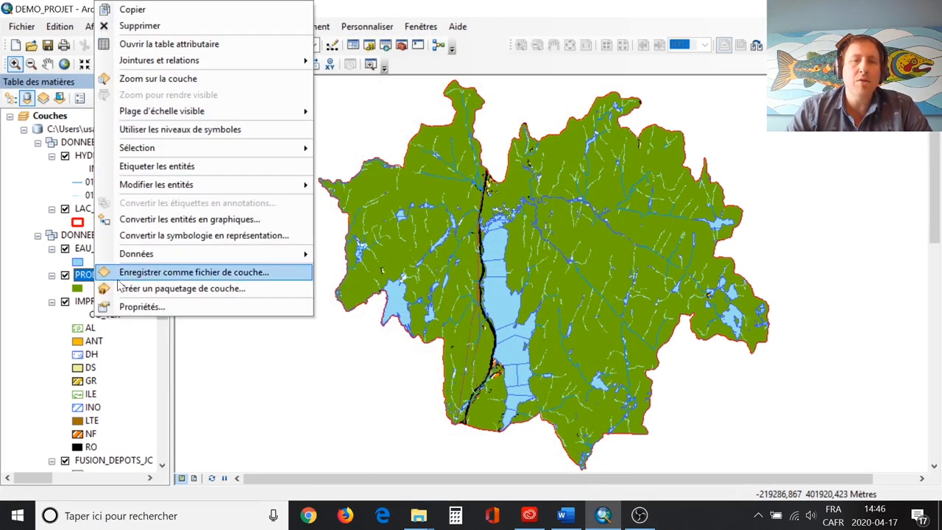
click(186, 46)
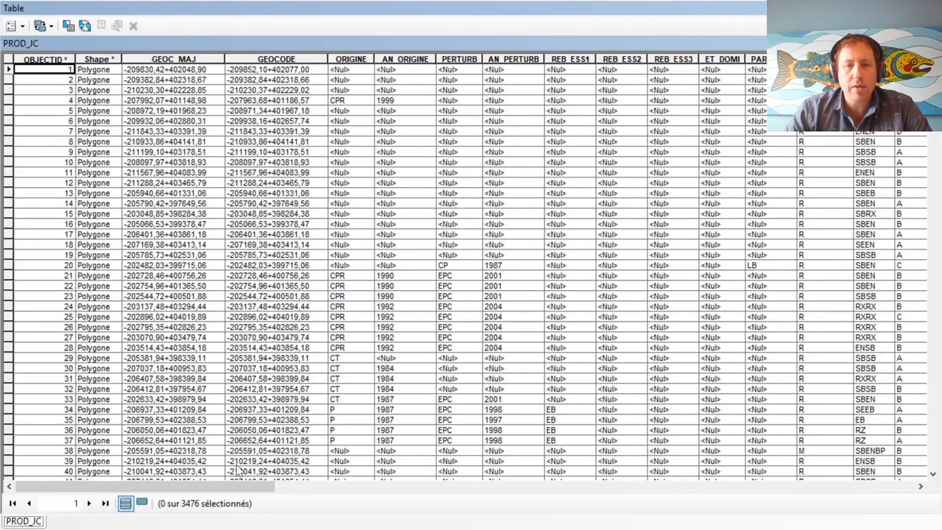
drag(250, 482, 838, 484)
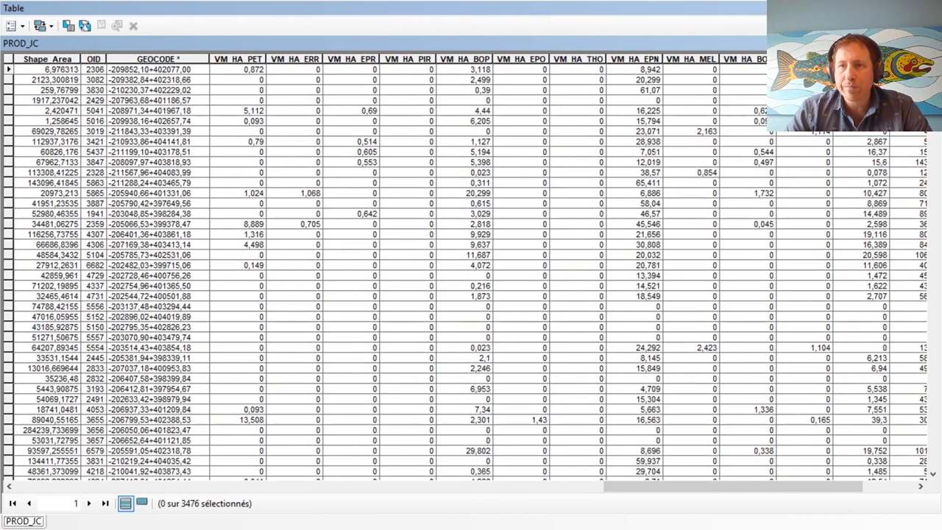
click(933, 9)
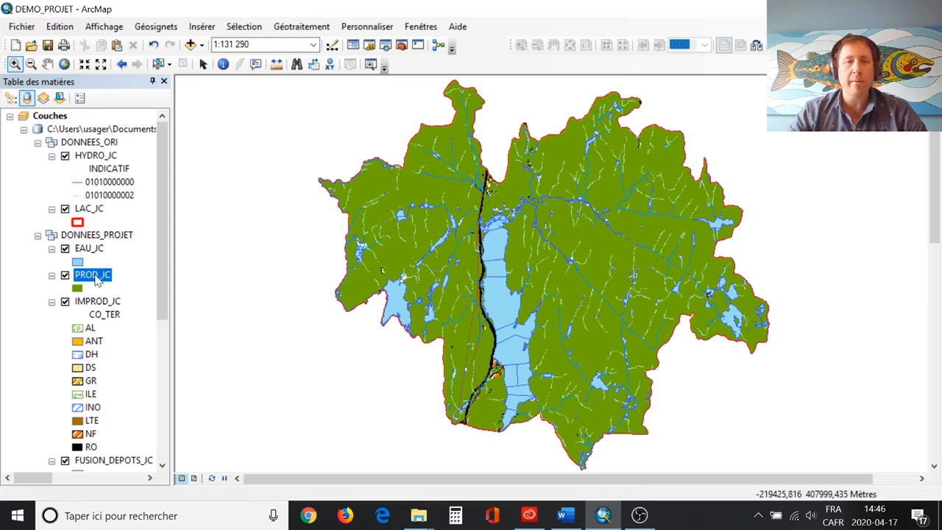
Start exporting all PROD_JC features and choose the DONNEES_PROJET dataset of LAC_JC.gdb as the output location
right_click(97, 280)
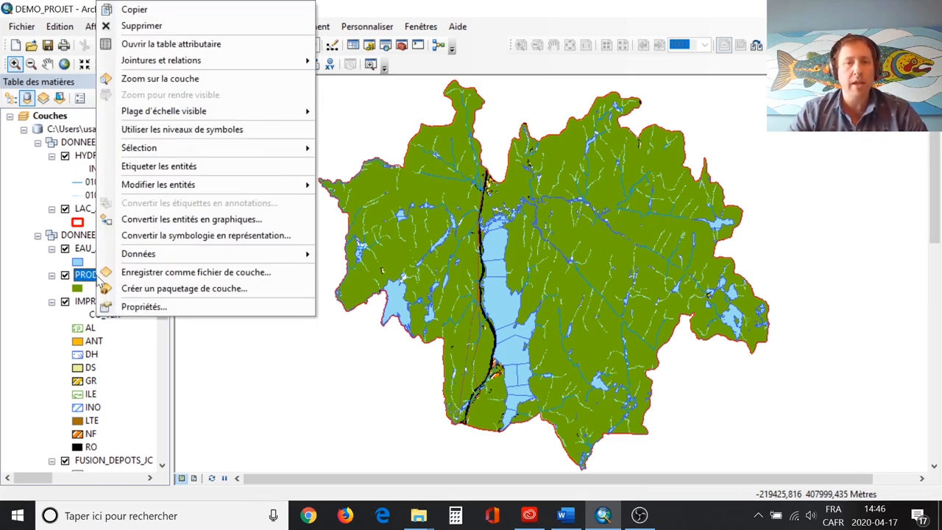
mouse_move(145, 265)
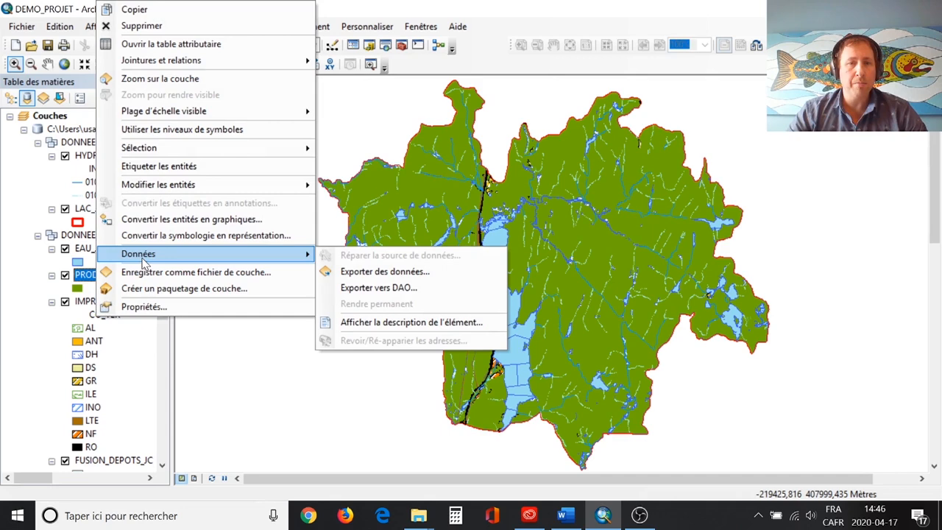
click(372, 271)
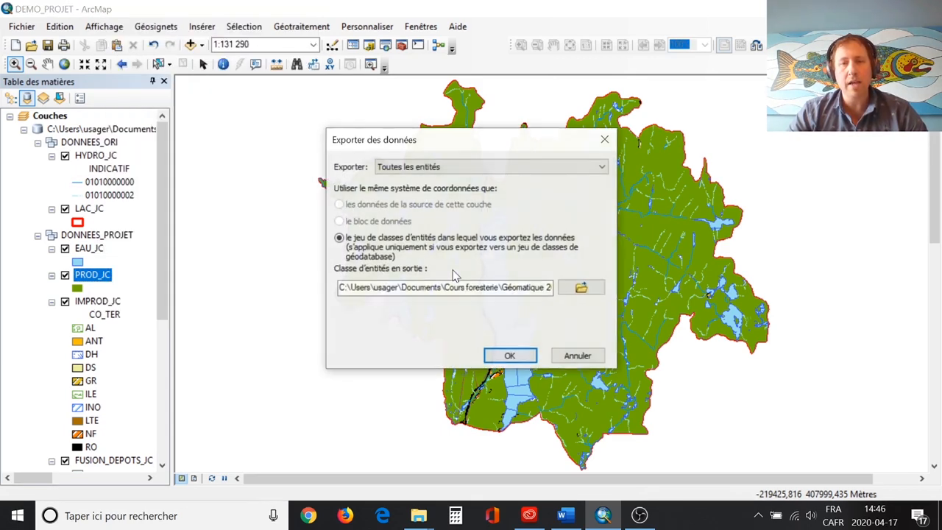
click(582, 288)
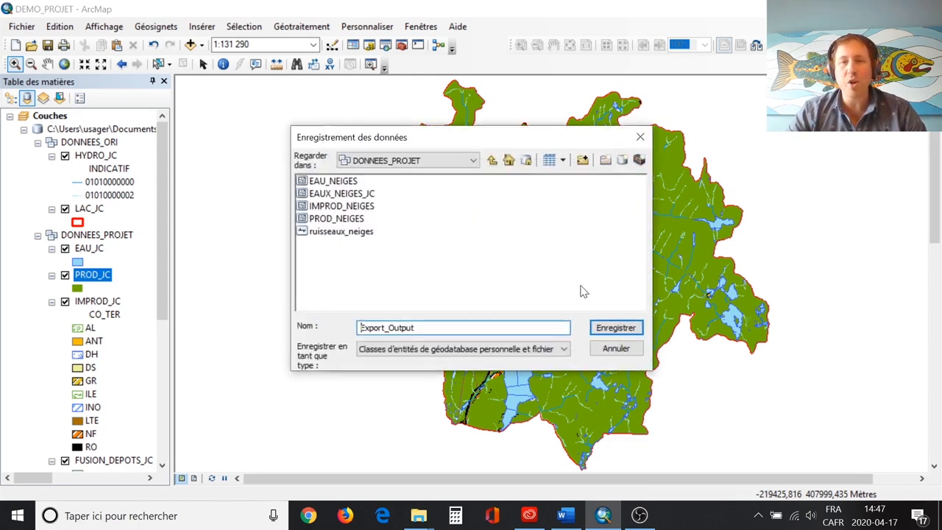
click(492, 161)
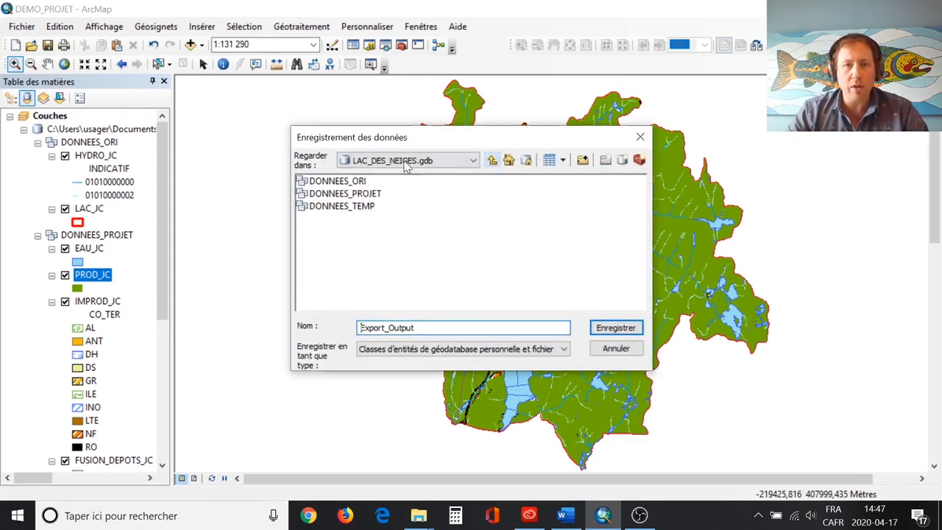
click(491, 162)
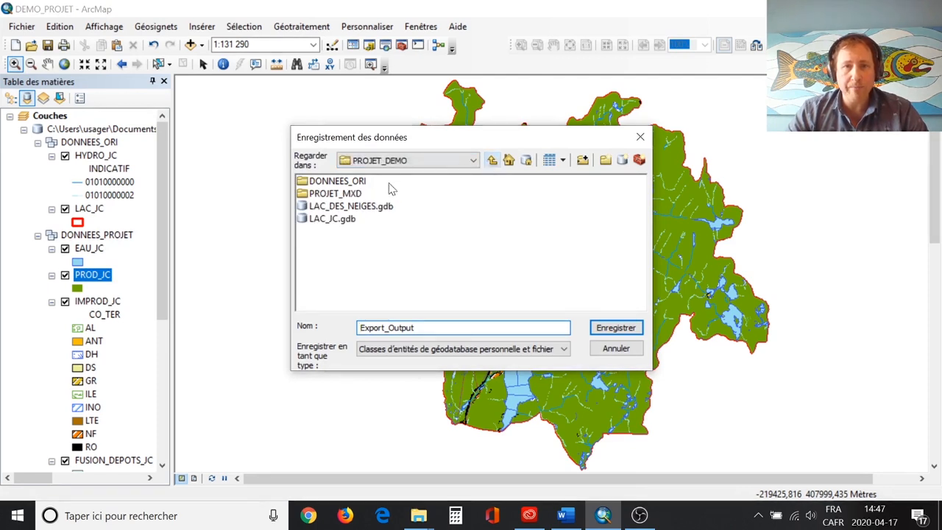
double_click(327, 219)
double_click(350, 195)
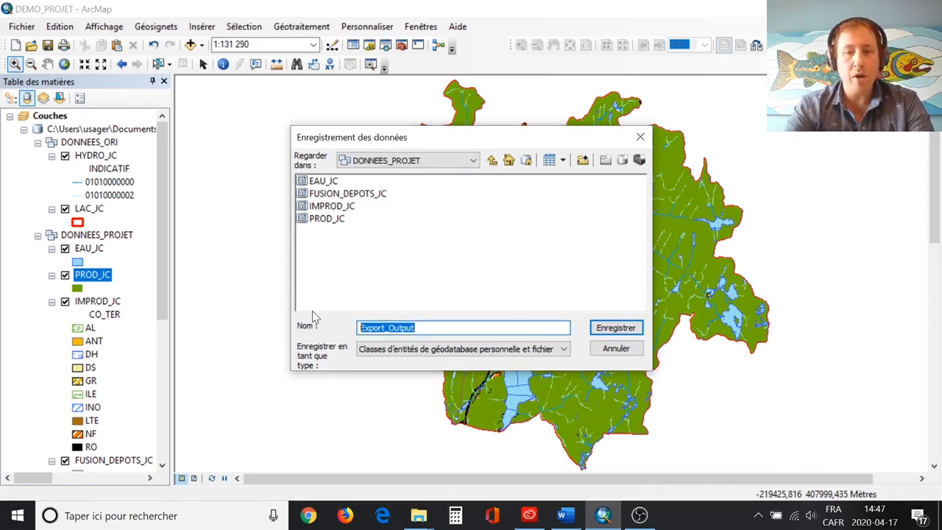
Export the data as a geodatabase feature class named PROD_VOL_JC and add it to the map as a layer
text(PROD_VOL)
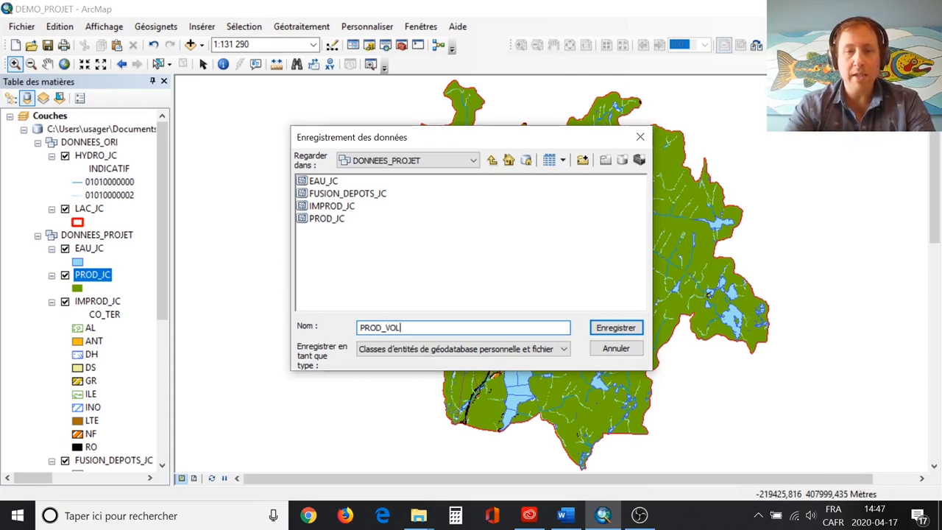
text(_)
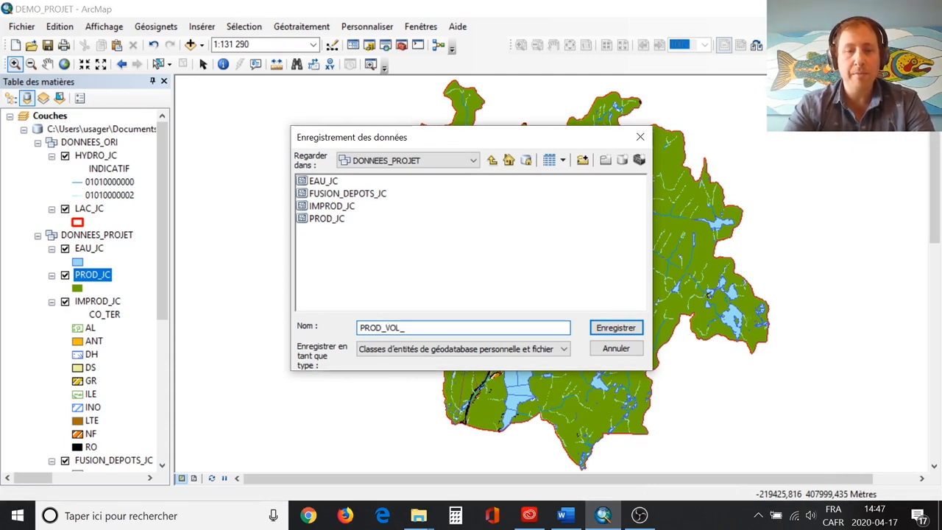
text(JC)
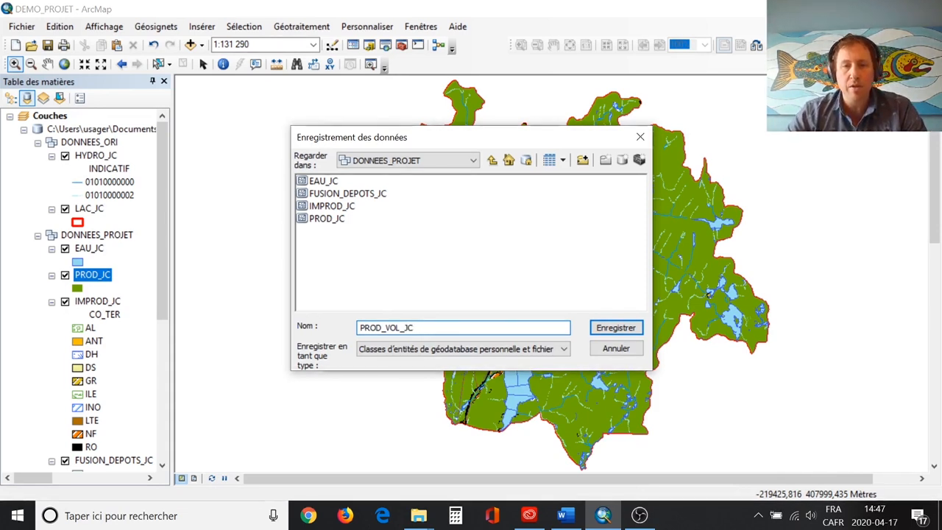
click(475, 350)
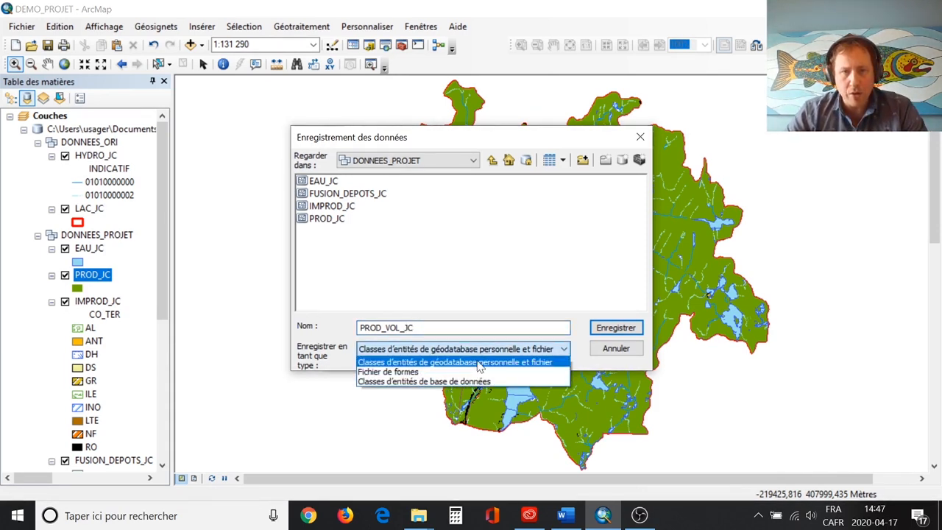
click(479, 363)
click(616, 329)
click(510, 356)
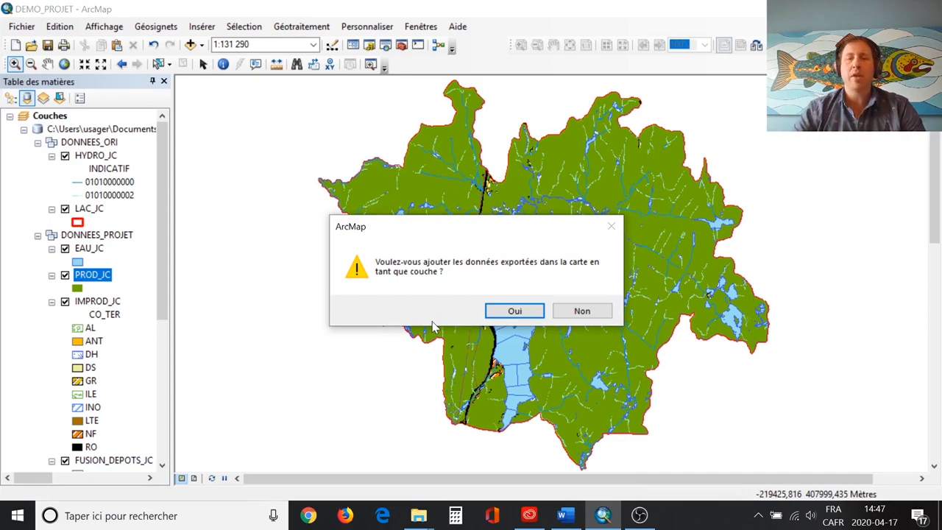
click(513, 311)
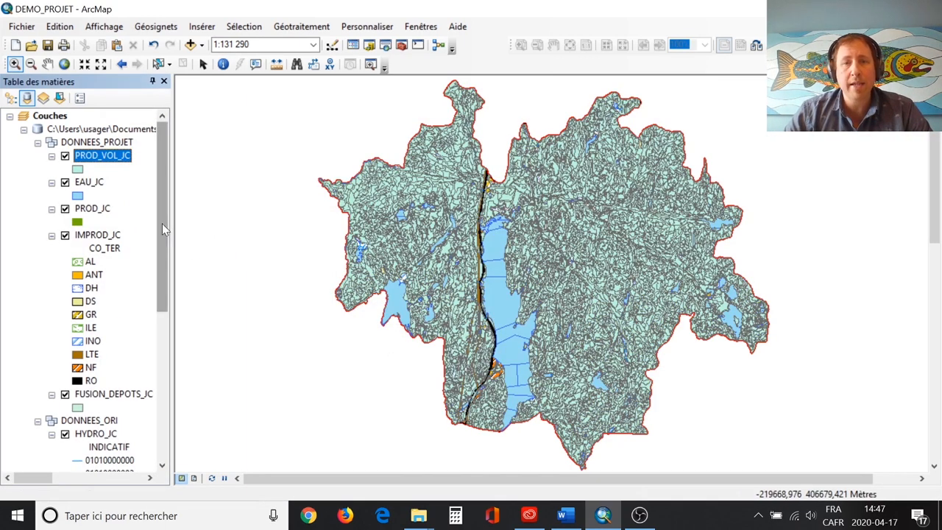
Remove the PROD_JC layer from the map and give PROD_VOL_JC an olive green fill with a reduced outline width
right_click(88, 210)
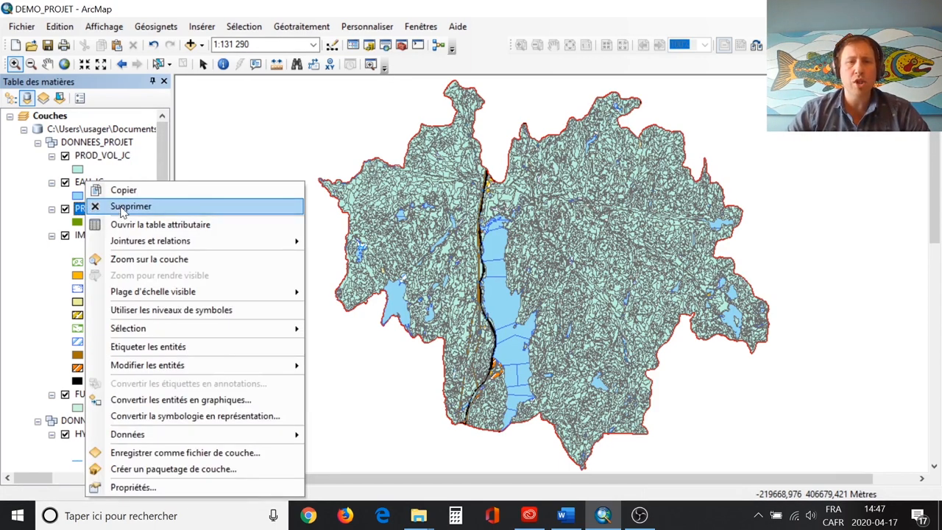
click(123, 208)
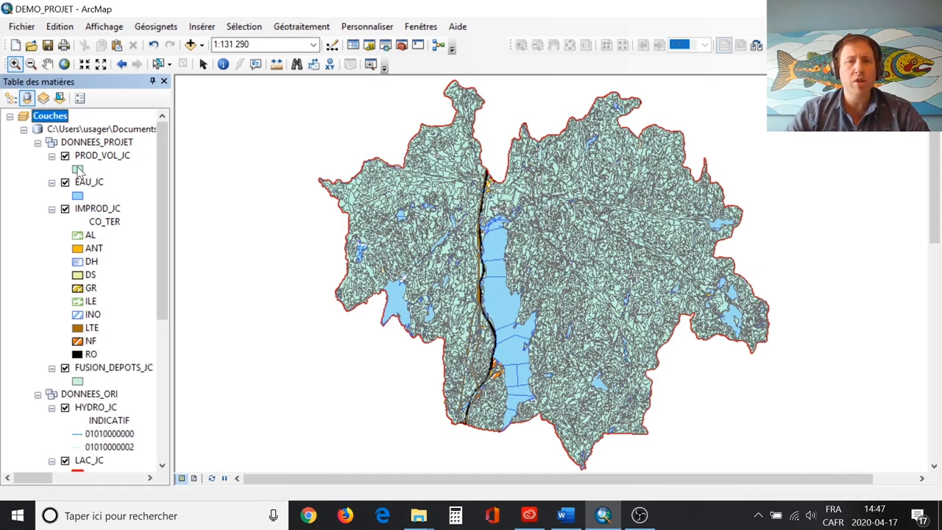
click(78, 171)
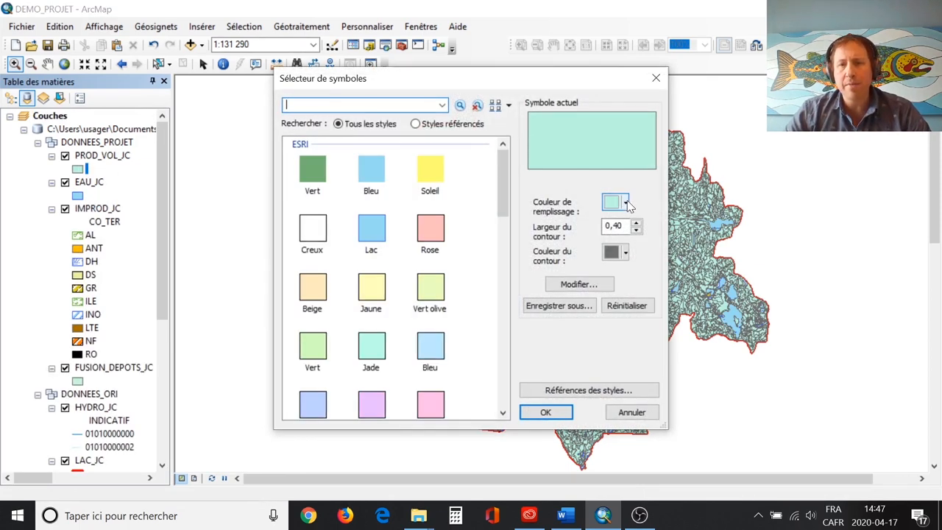
click(627, 205)
click(676, 295)
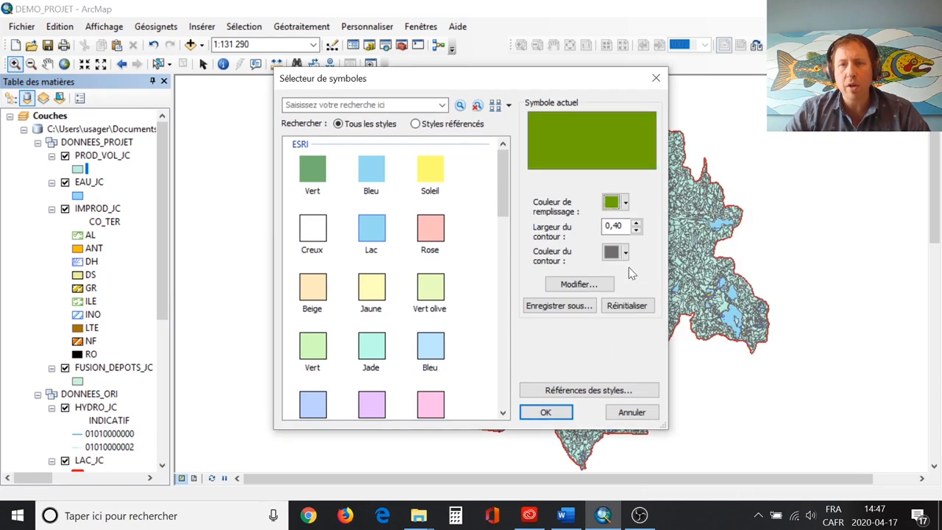
click(636, 230)
click(545, 412)
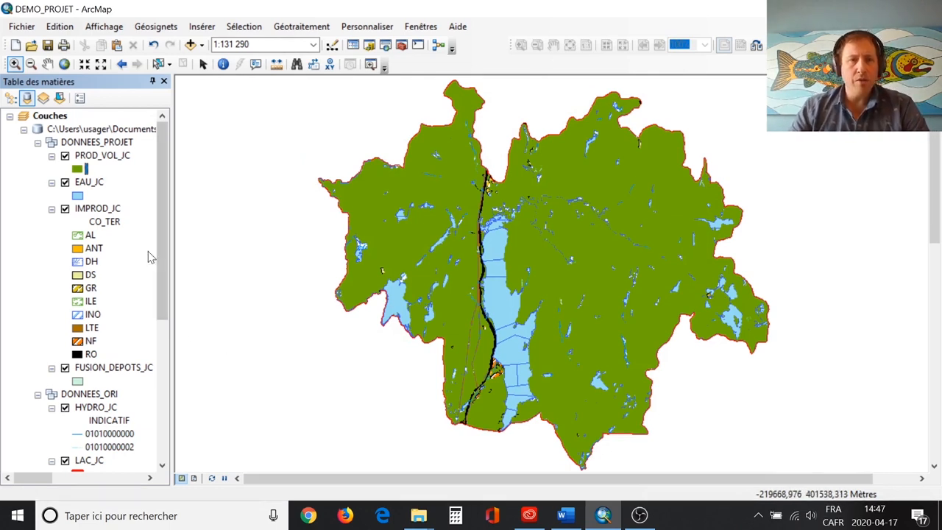
Move PROD_VOL_JC into the Lac Jacques-Cartier group, between FUSION_DEPOTS_JC and LAC_JC in the drawing order
drag(96, 157, 100, 234)
drag(73, 368, 74, 369)
click(11, 99)
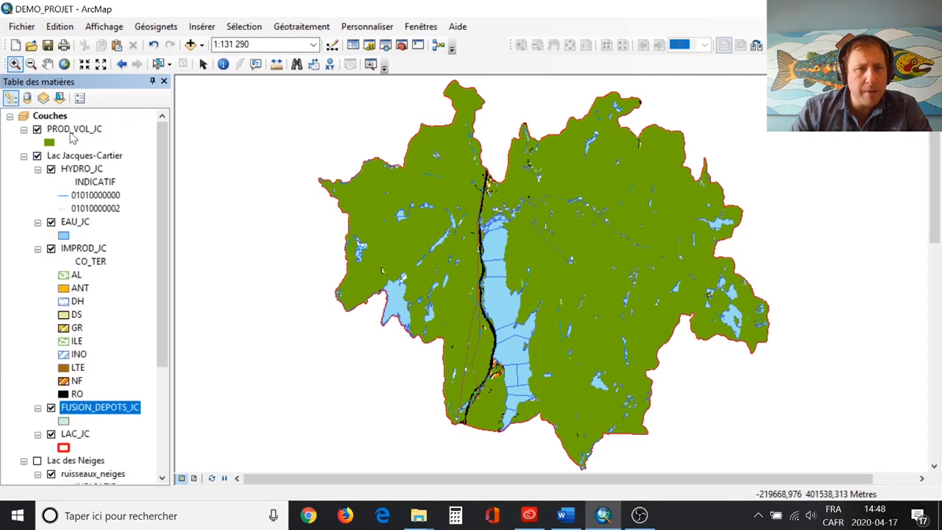
click(79, 131)
drag(52, 401, 54, 424)
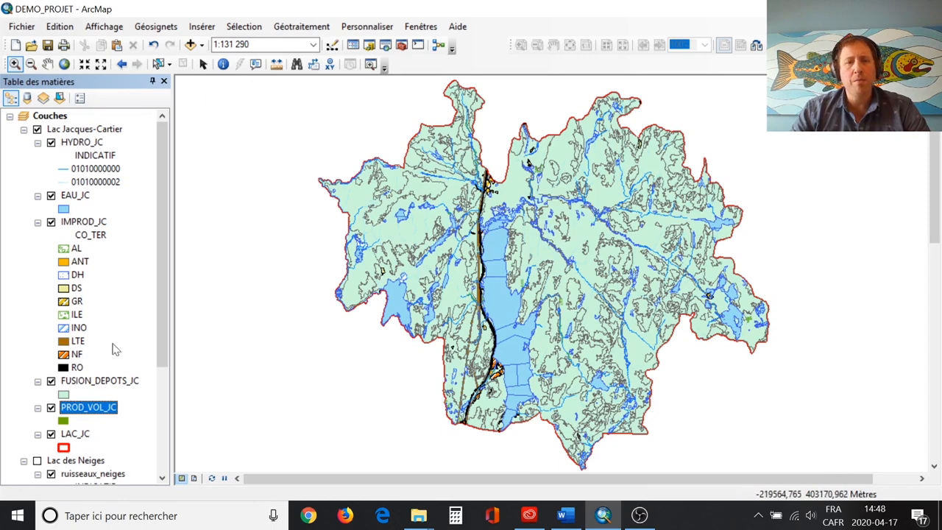
Turn off the display of the FUSION_DEPOTS_JC layer
right_click(103, 383)
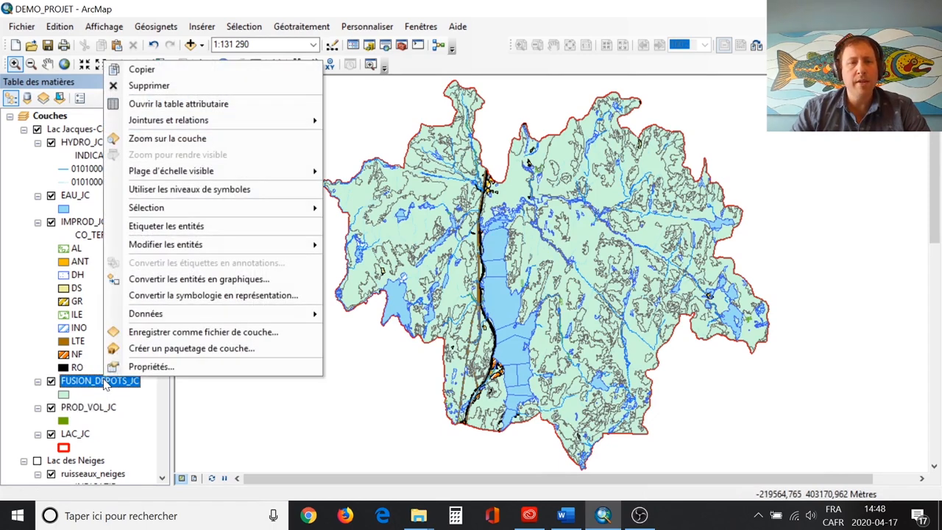
click(53, 389)
click(51, 381)
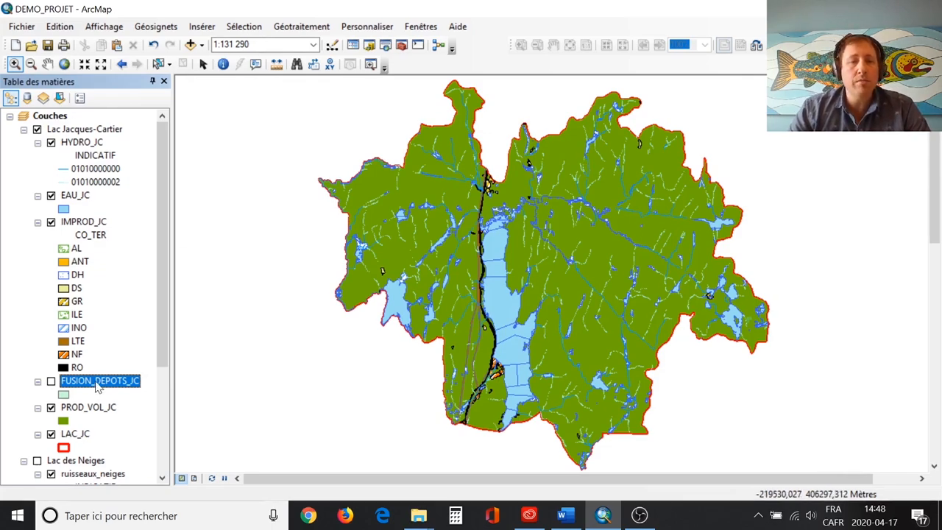
Examine the fields in the PROD_VOL_JC attribute table, including the volume columns at its far end
right_click(80, 407)
click(202, 136)
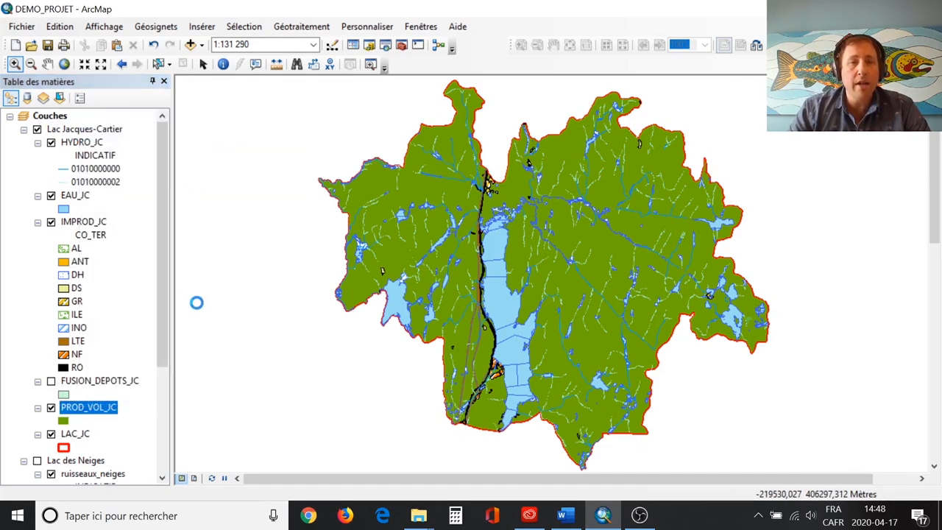
drag(258, 484, 883, 485)
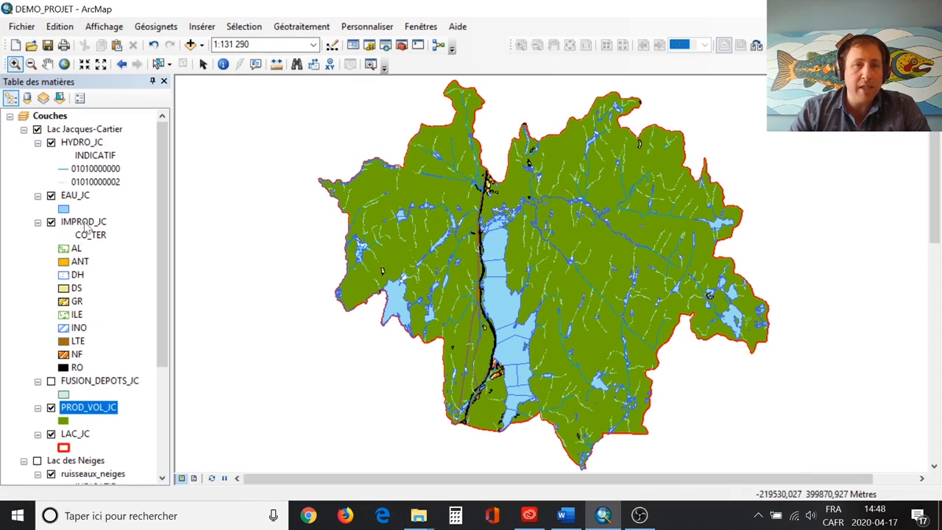
right_click(81, 142)
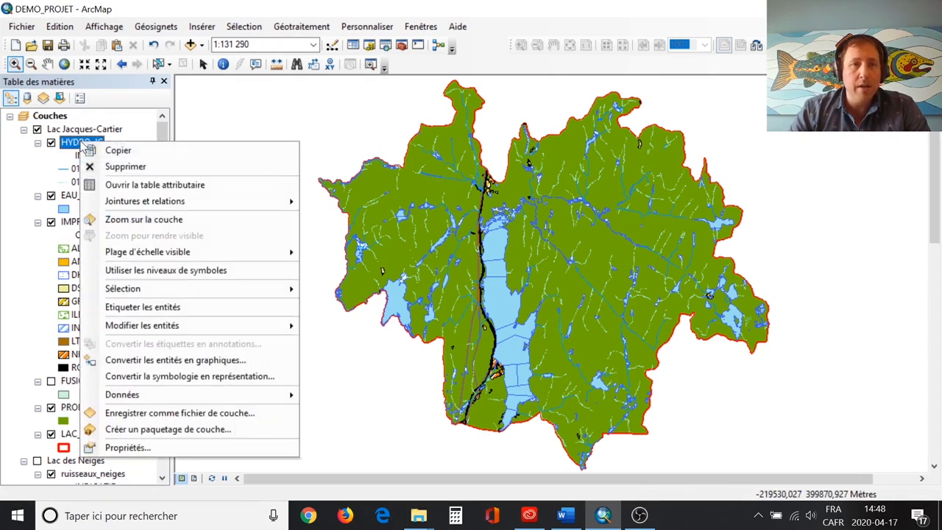
click(155, 184)
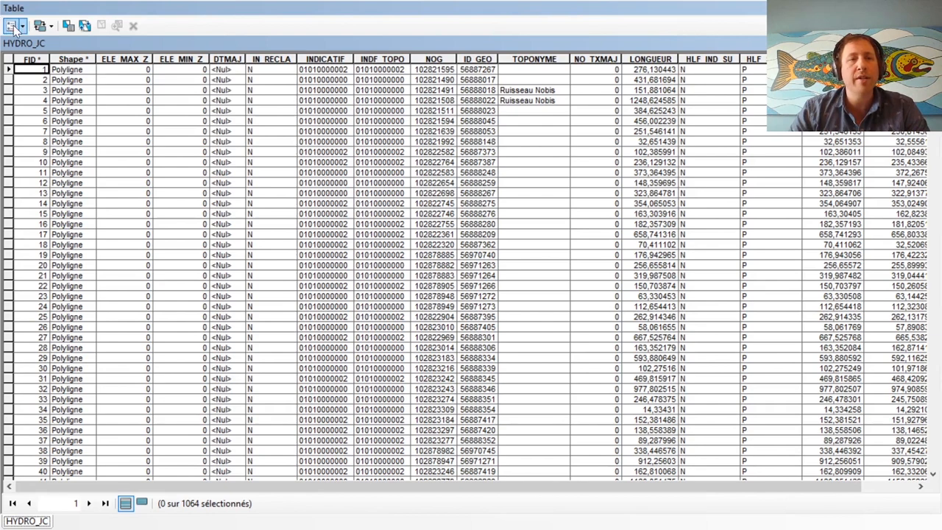
click(14, 28)
click(66, 62)
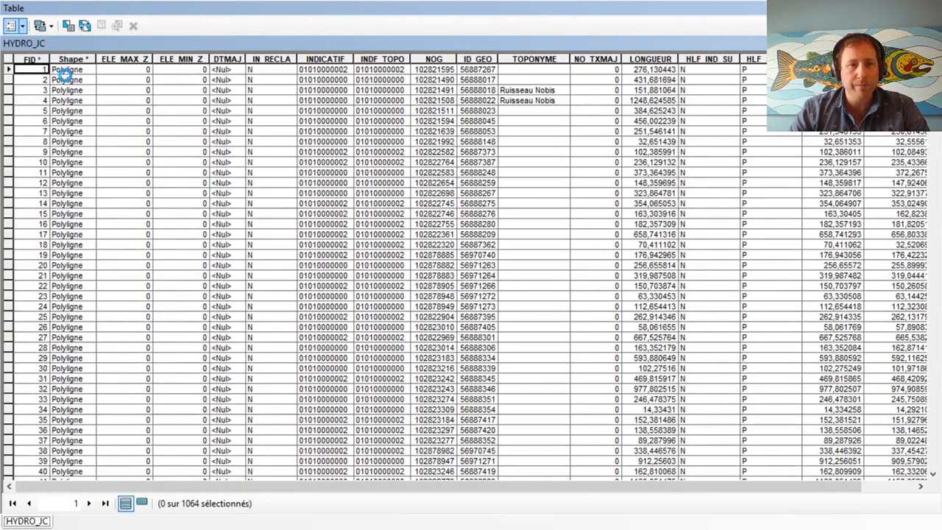
click(259, 147)
click(259, 147)
click(259, 147)
click(259, 147)
click(259, 147)
click(53, 122)
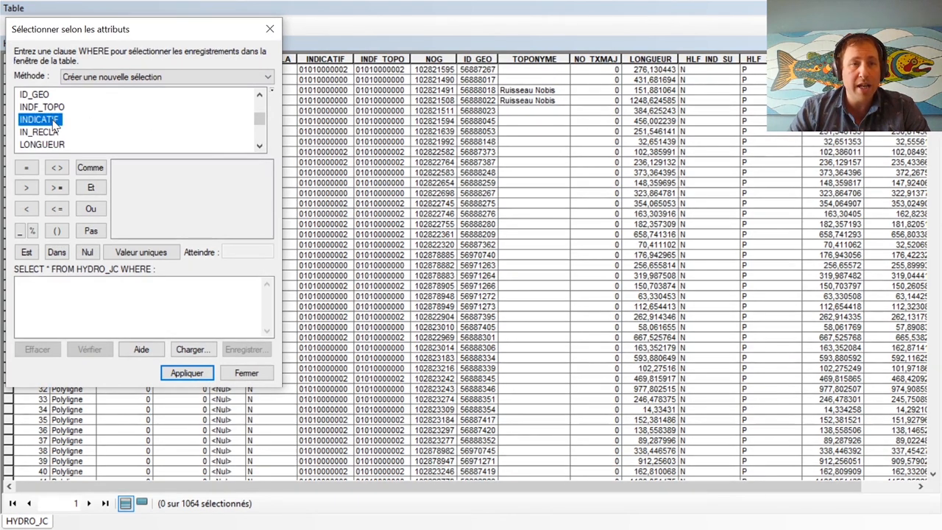
double_click(53, 123)
click(27, 168)
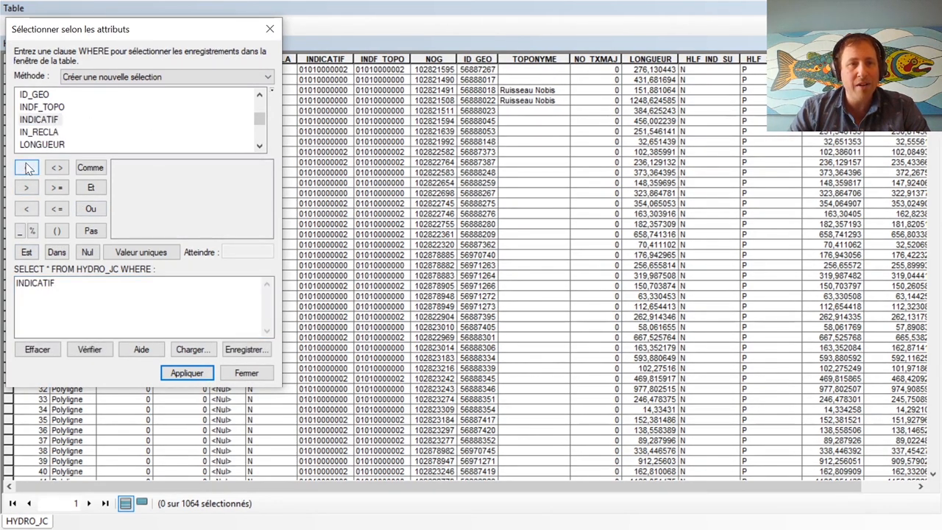
click(117, 252)
double_click(158, 184)
click(187, 373)
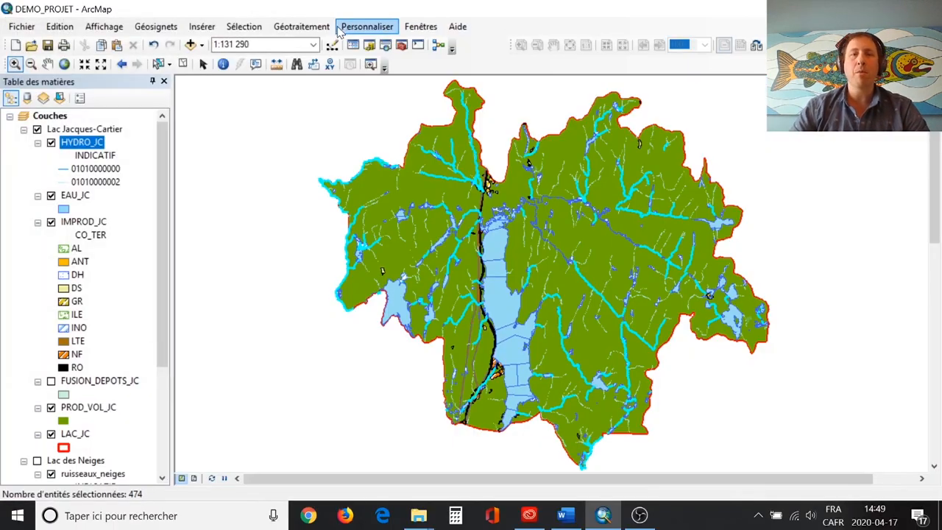
Start the Zone tampon (buffer) tool with HYDRO_JC as the input features
click(302, 28)
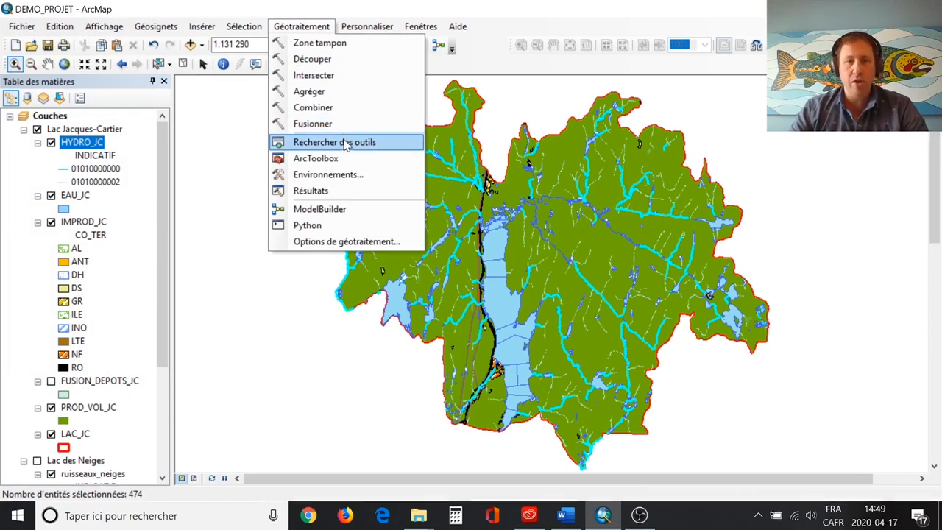
click(319, 42)
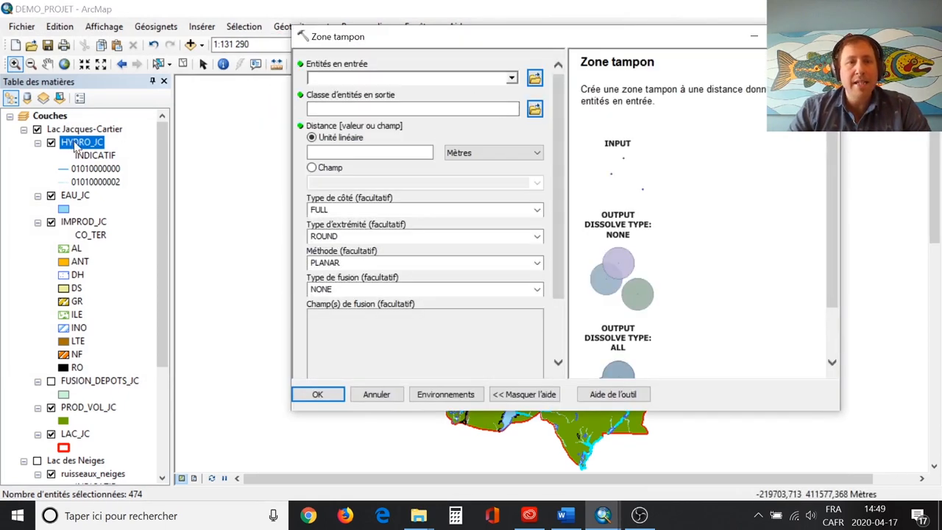
drag(76, 147, 331, 79)
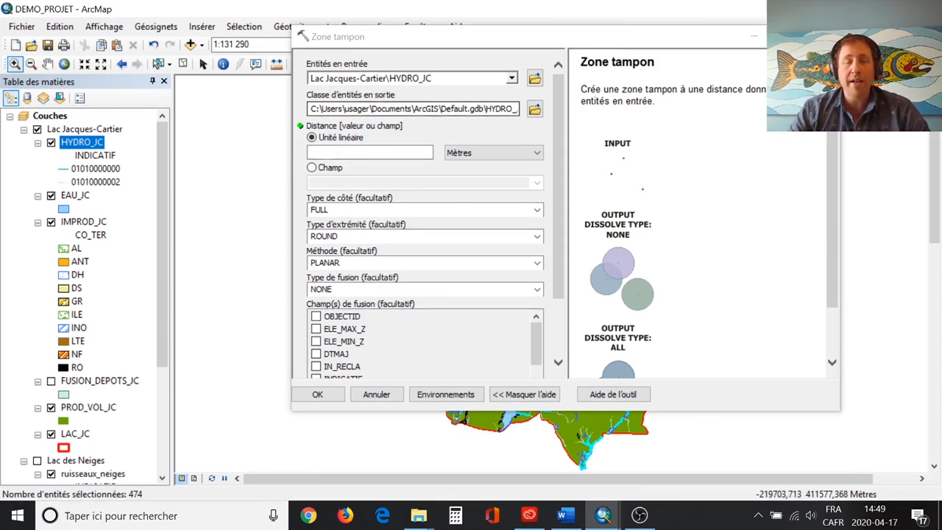
Set the buffer's output feature class to ZT_HYDRO_JC in the DONNEES_PROJET dataset of LAC_JC.gdb
click(535, 109)
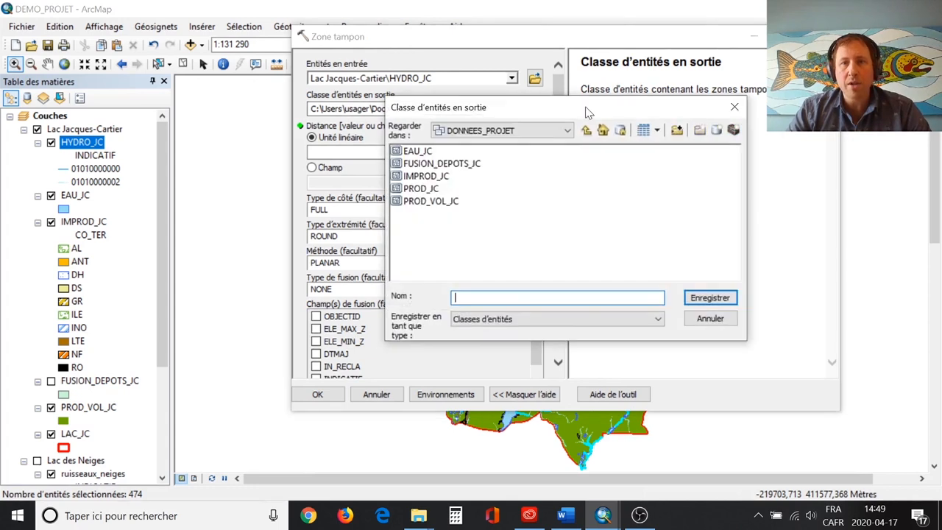
click(585, 131)
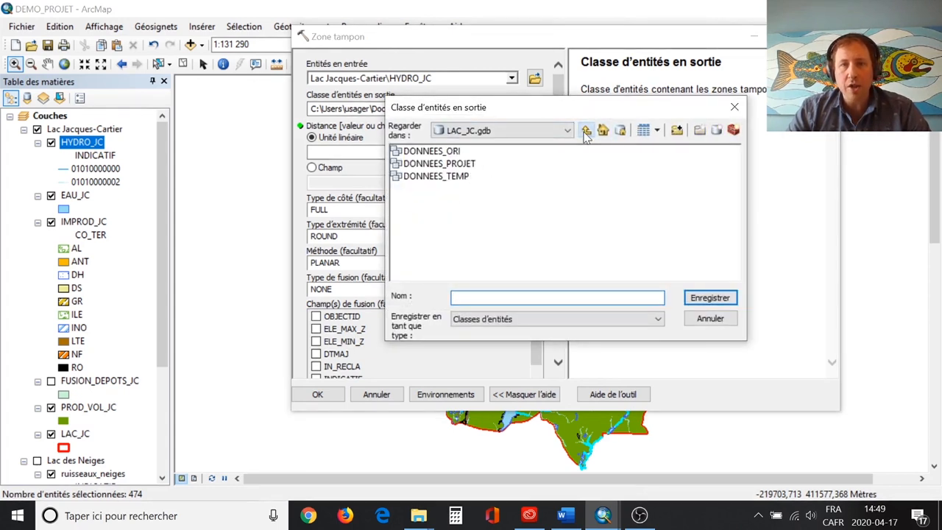
double_click(454, 165)
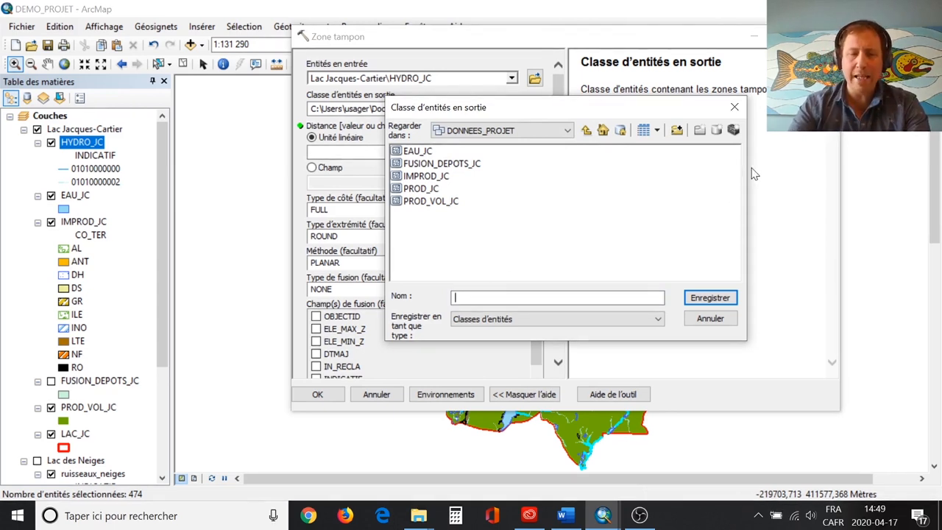
text(ZT_)
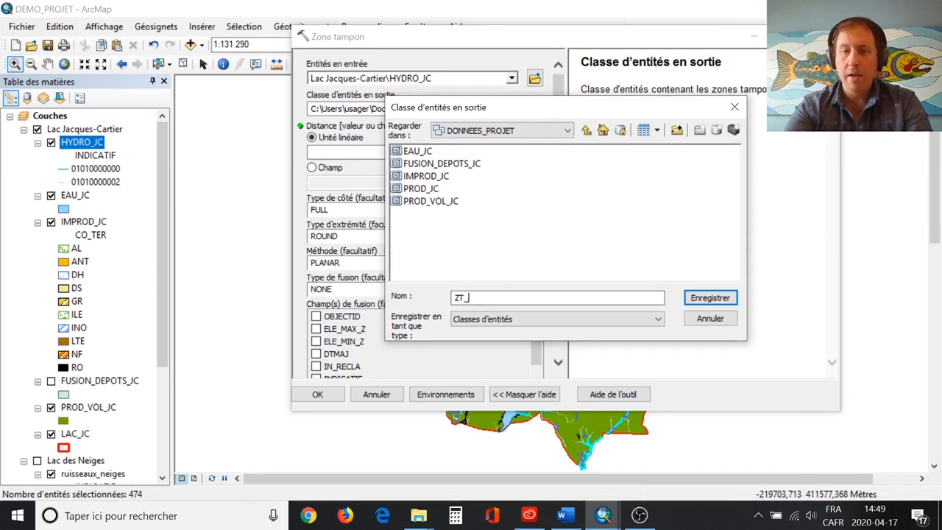
text(HY)
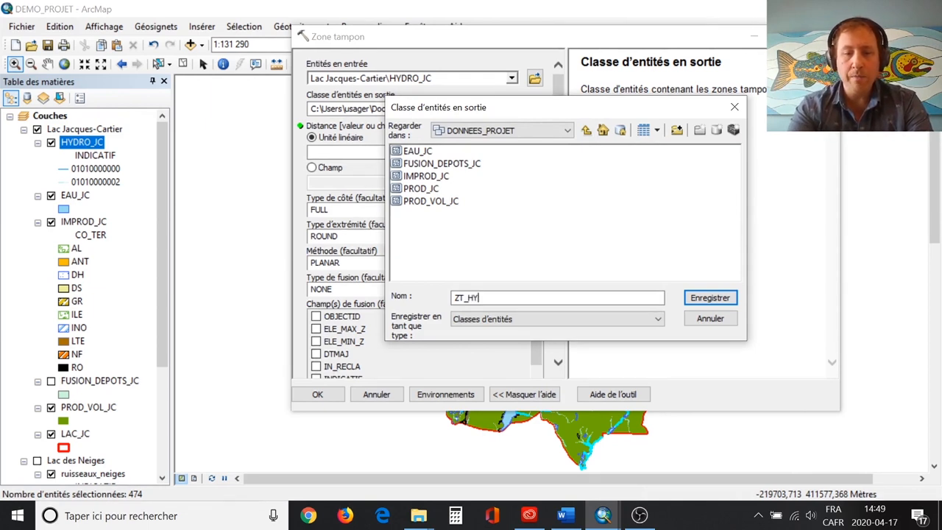
text(DRO)
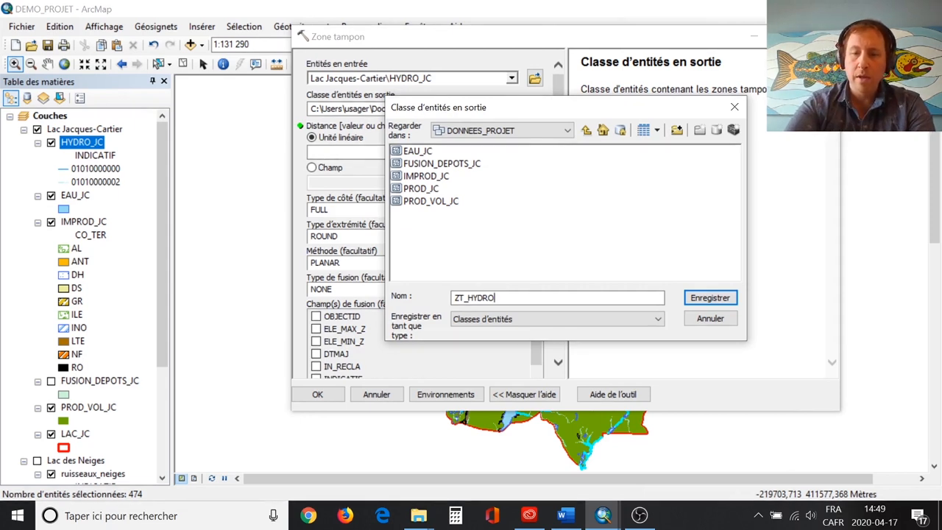
text(_JC)
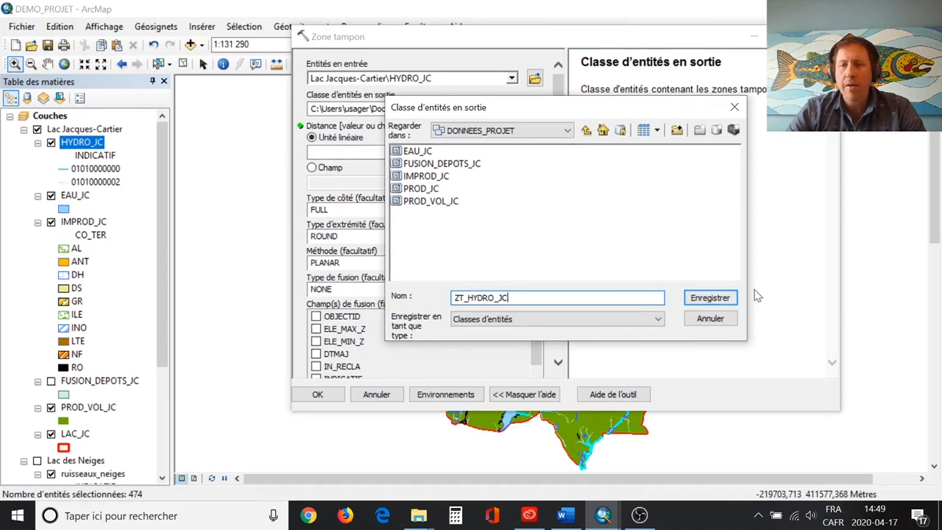
click(711, 298)
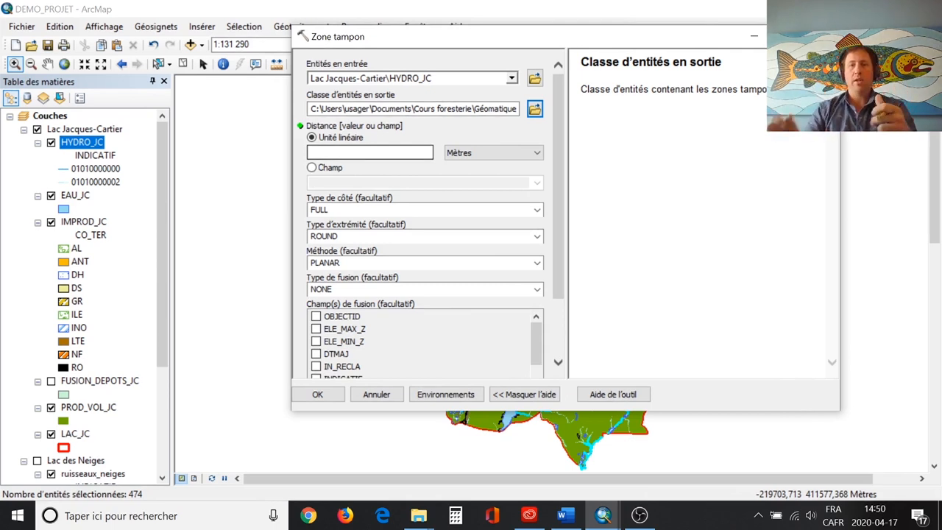
Set the buffer's linear distance to 20 and keep the unit in metres
click(426, 152)
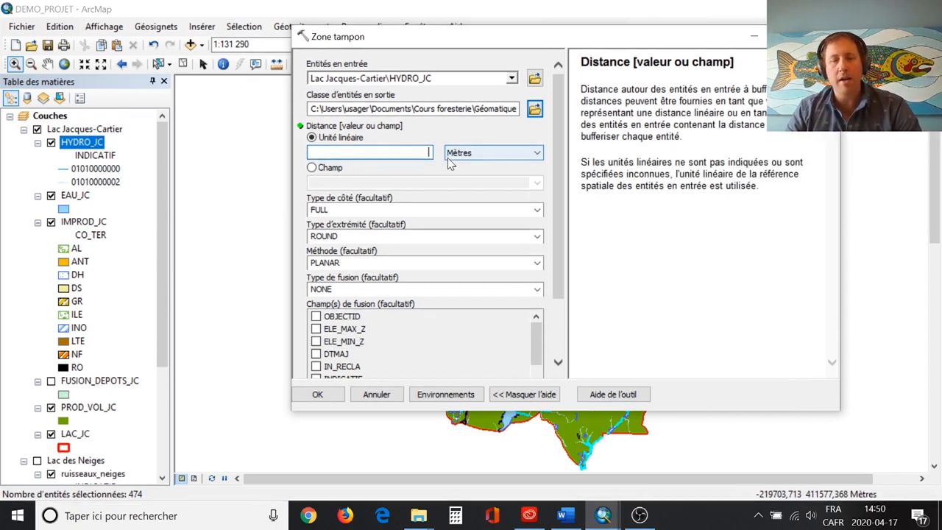
text(20)
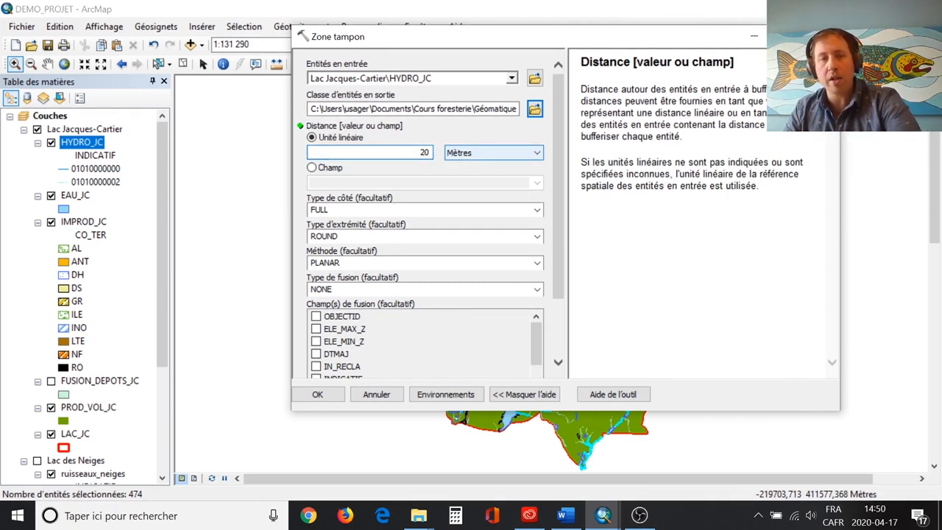
click(491, 154)
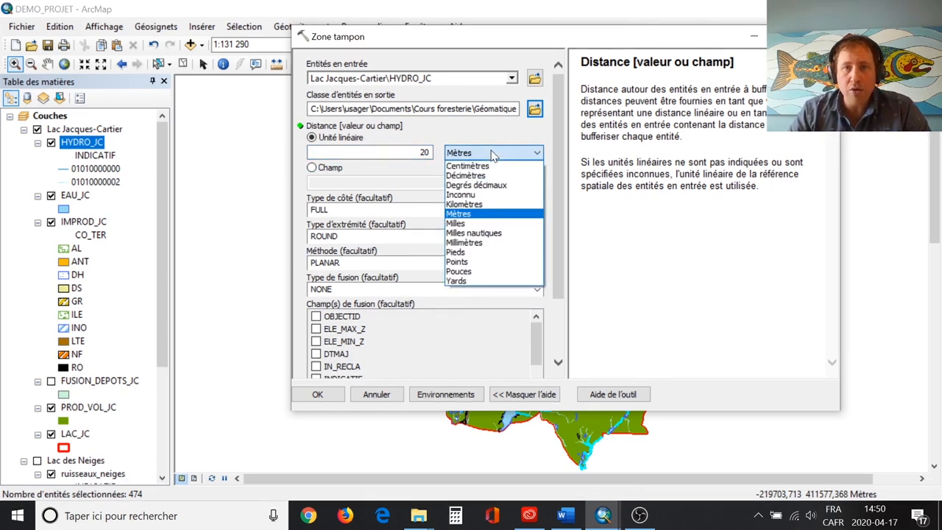
click(493, 154)
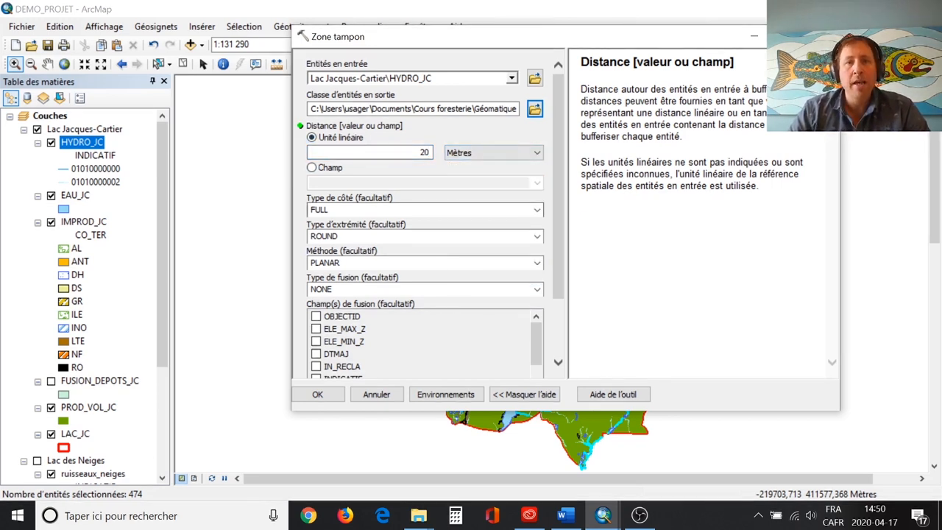
Keep the buffer's side type as FULL and end type as ROUND, and run the Zone tampon tool
click(537, 212)
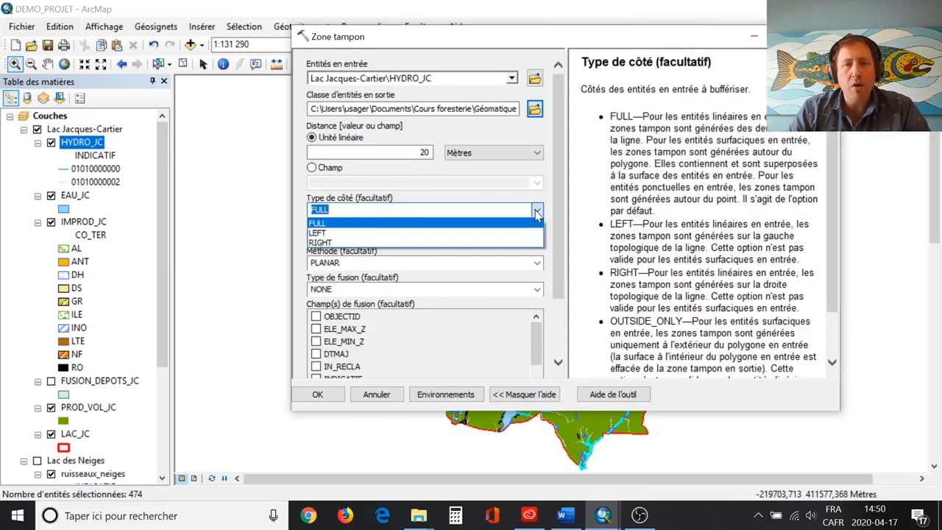
click(362, 224)
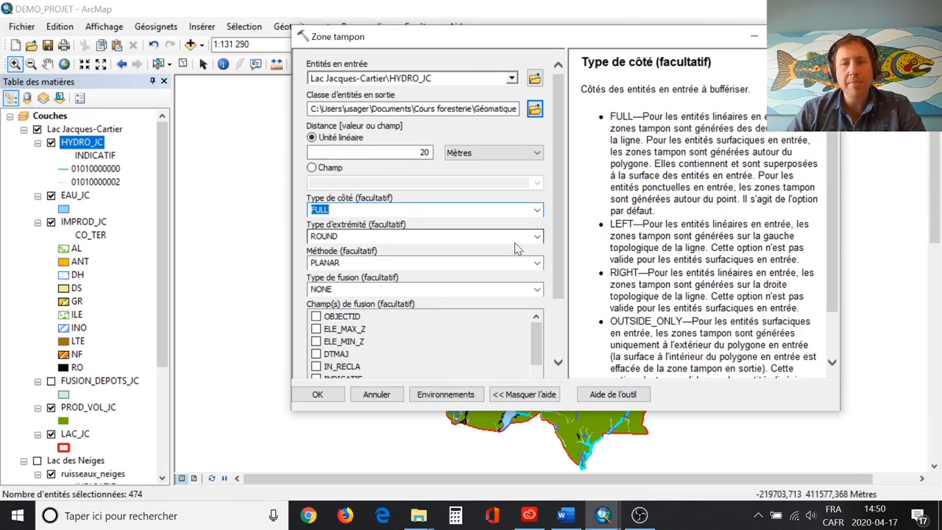
click(537, 237)
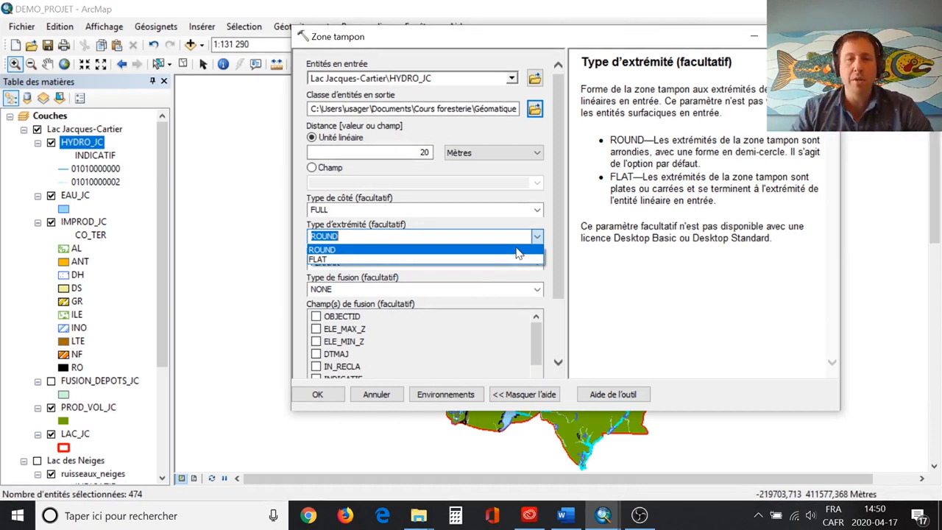
click(458, 250)
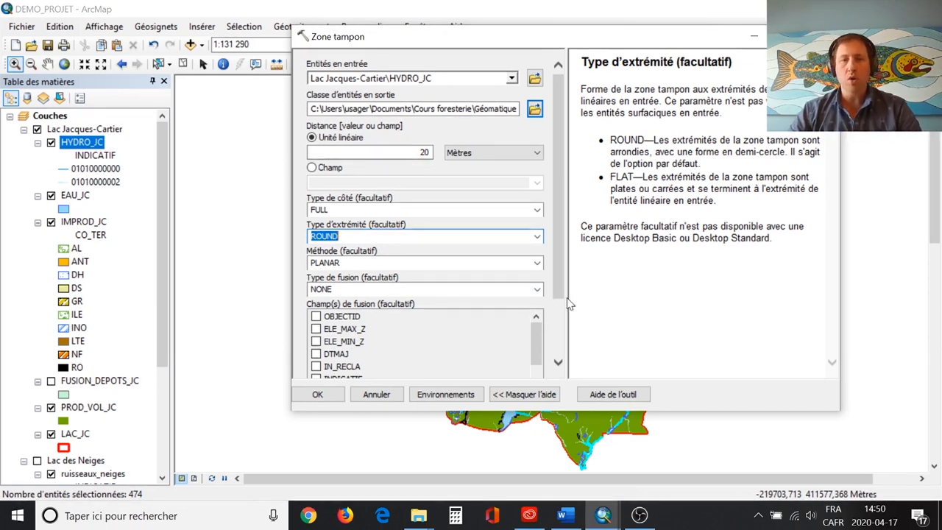
drag(559, 252, 548, 324)
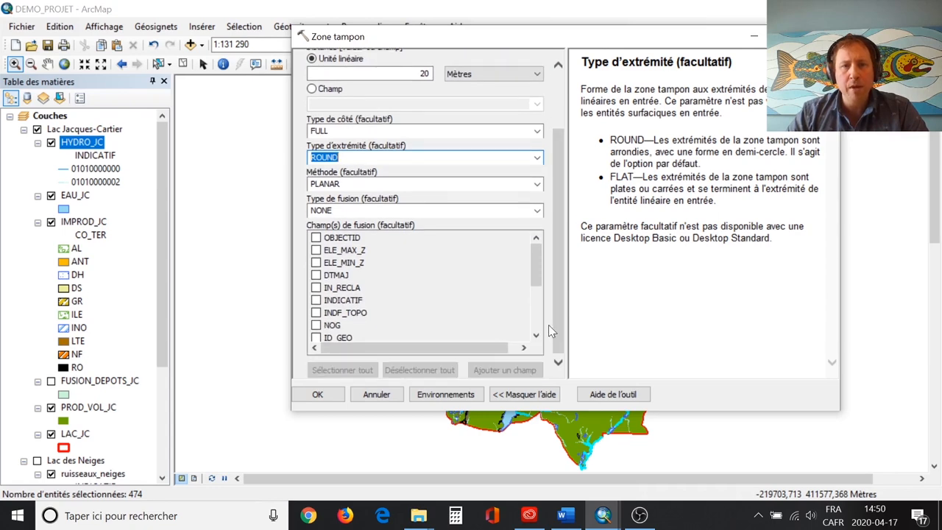
click(318, 395)
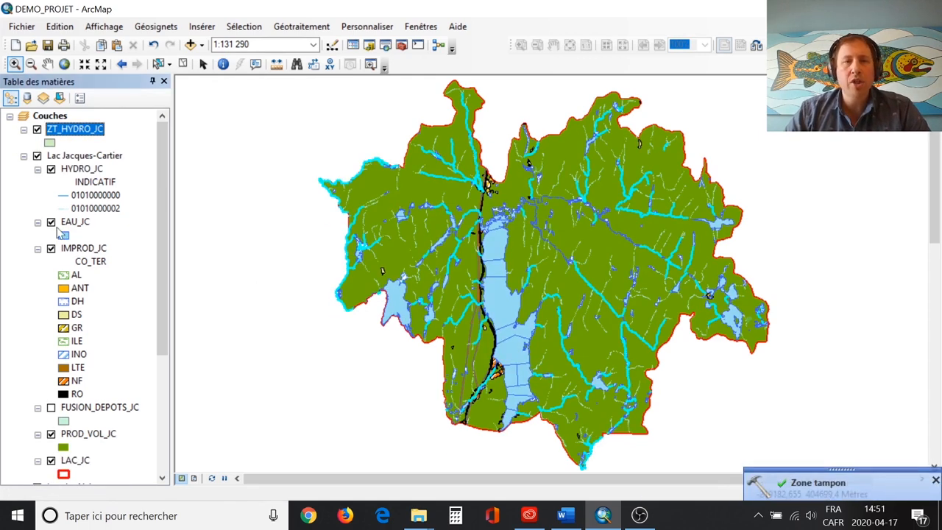
Give the ZT_HYDRO_JC layer's symbol a red fill and reduce its outline width
click(48, 143)
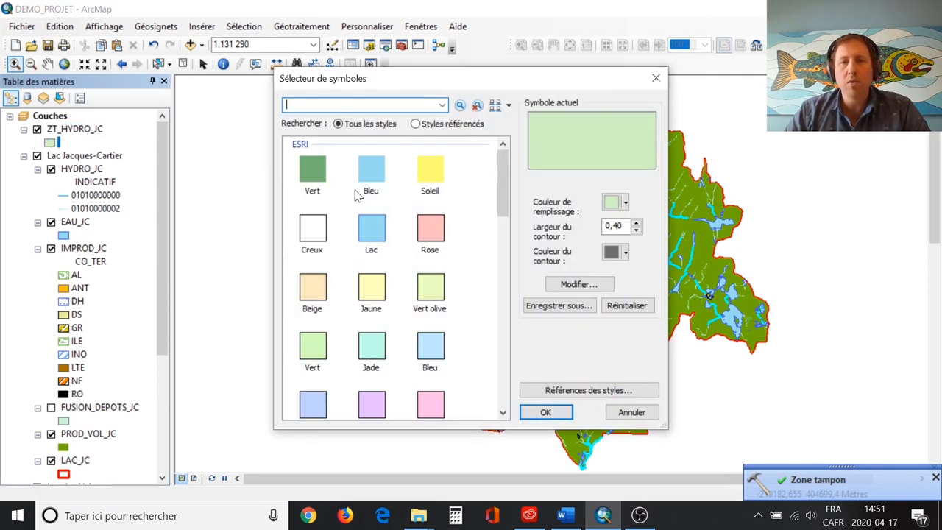
click(624, 204)
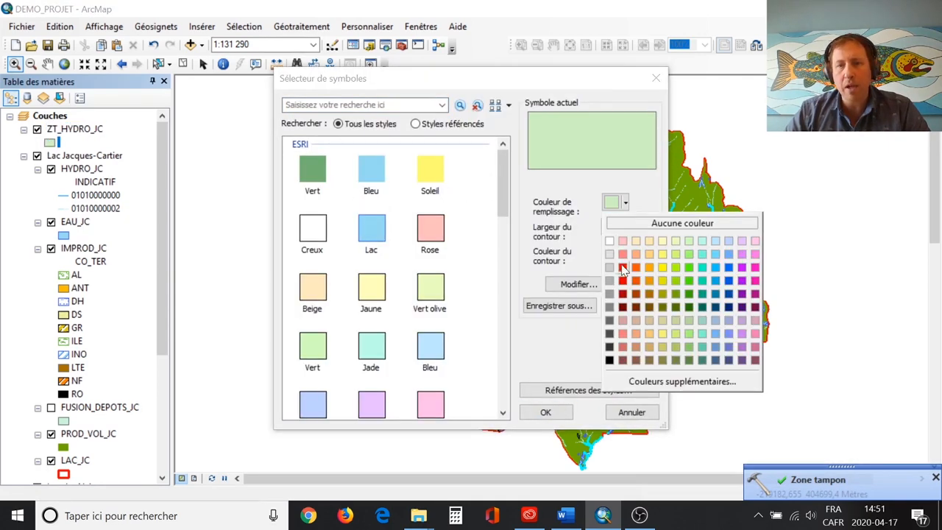
click(624, 271)
click(638, 233)
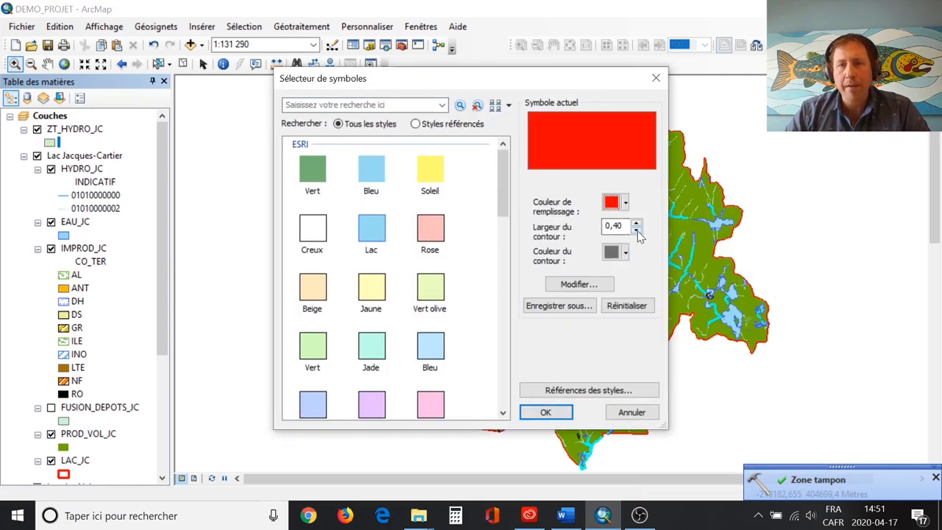
click(545, 412)
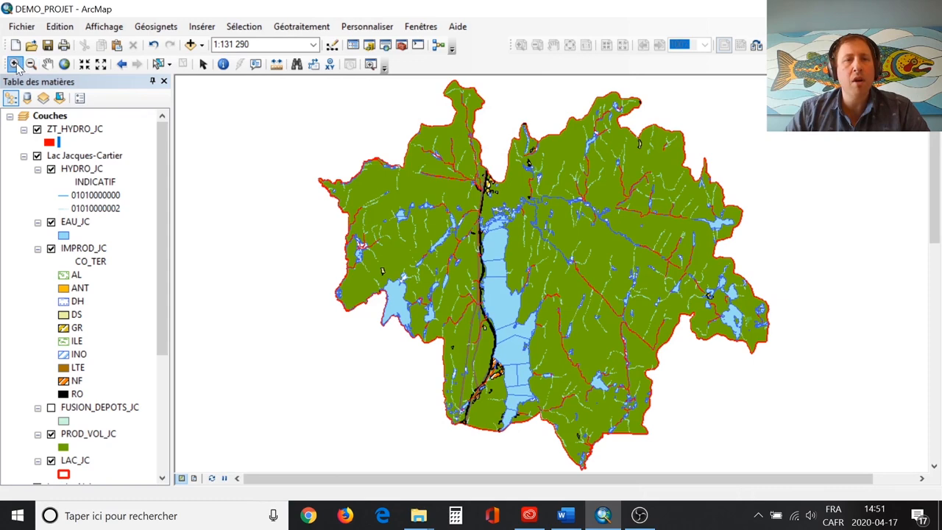
Move ZT_HYDRO_JC into the Lac Jacques-Cartier group, directly below HYDRO_JC, and inspect the buffer along a stream
drag(415, 154, 483, 201)
drag(394, 200, 695, 352)
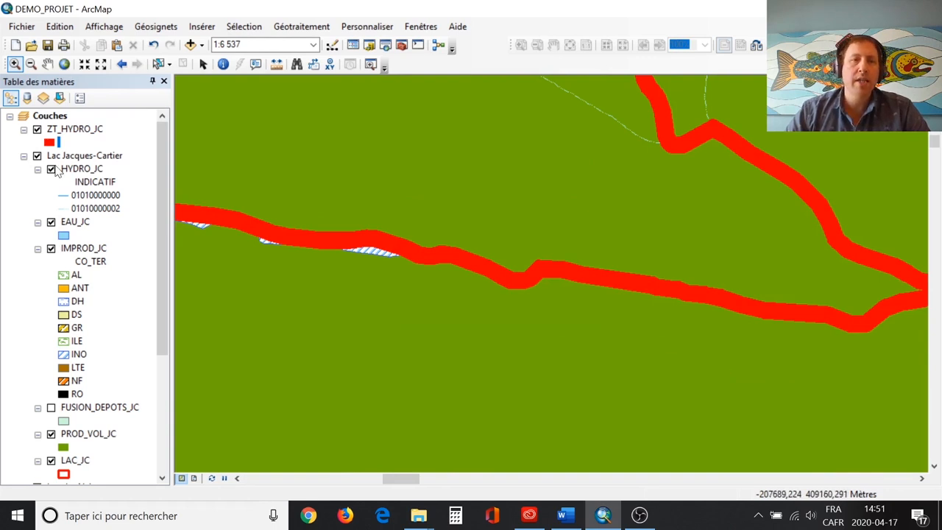
drag(87, 133, 88, 214)
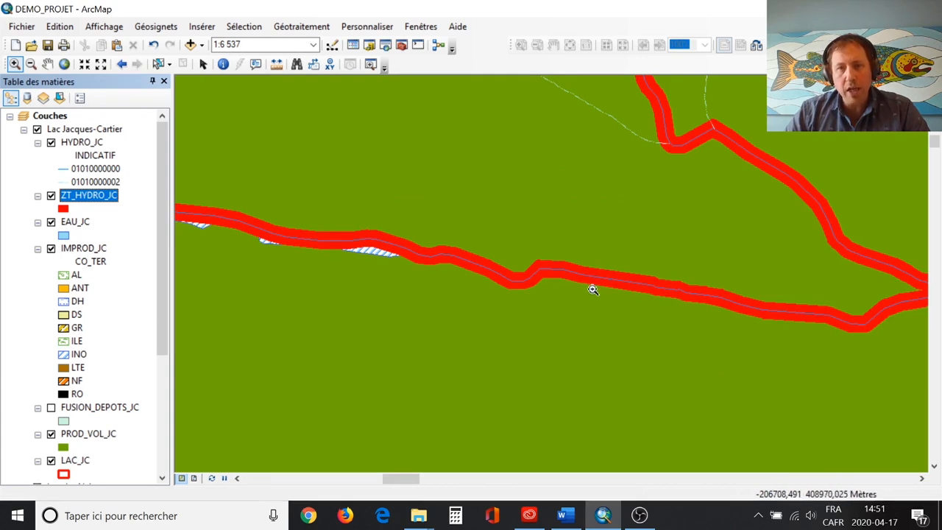
scroll(639, 315, up, 3)
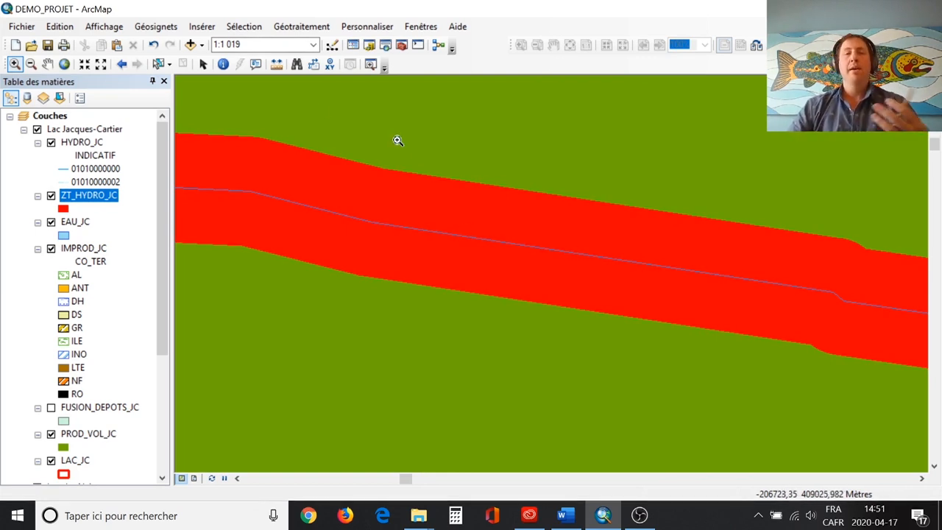
Return to the whole lake territory and start the Zone tampon (buffer) tool with EAU_JC as the input features
click(64, 64)
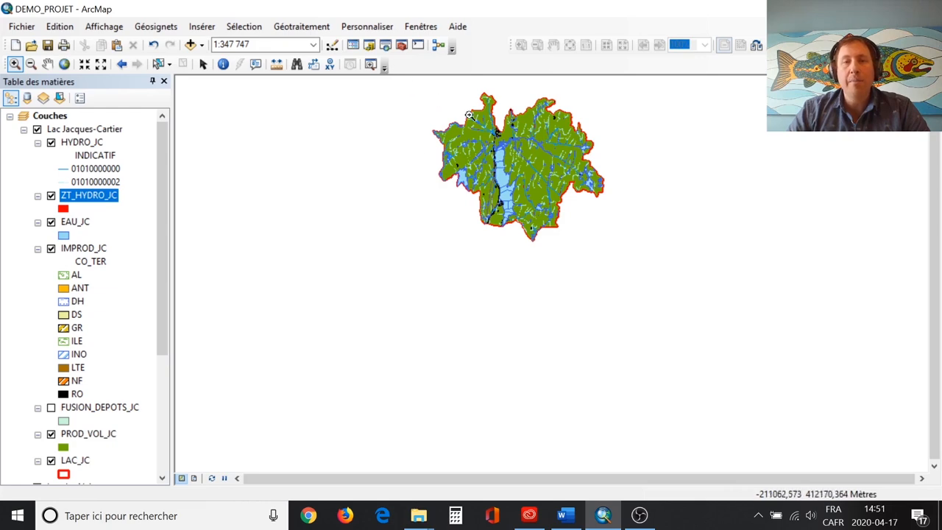
drag(410, 84, 624, 248)
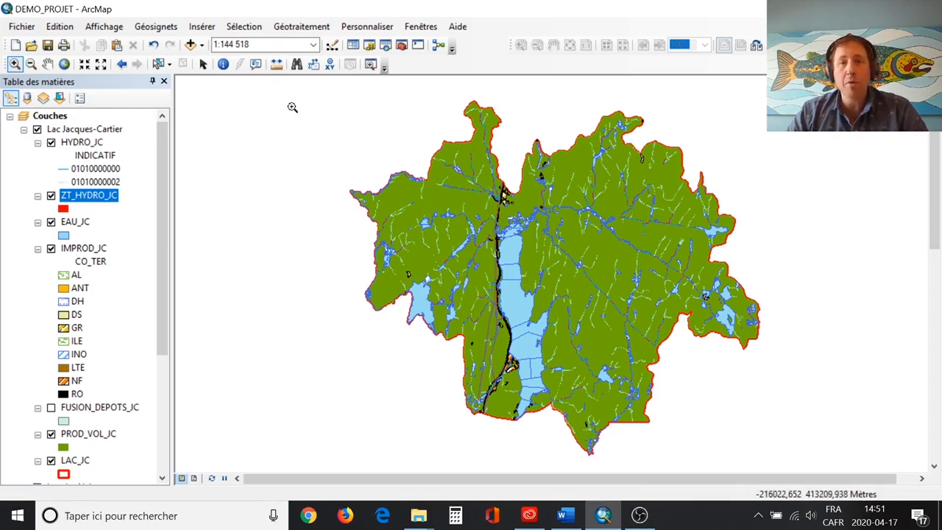
click(293, 28)
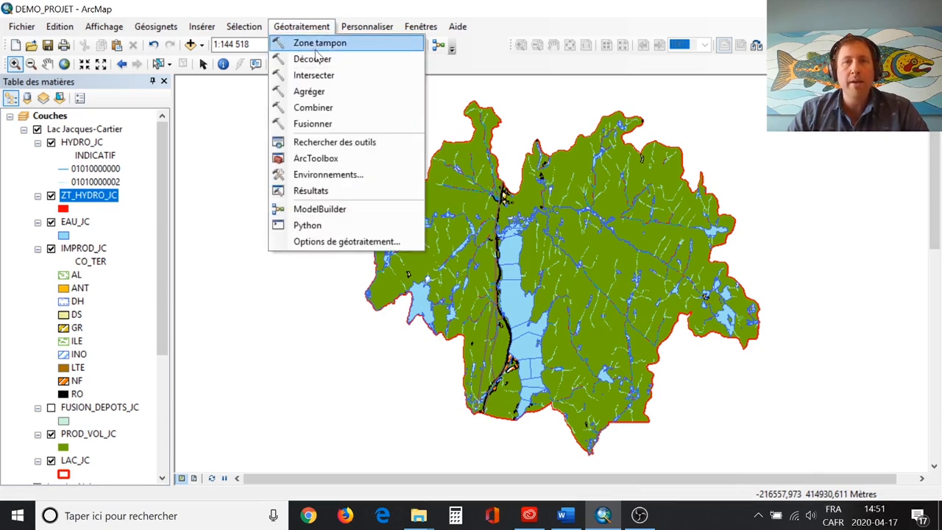
click(320, 45)
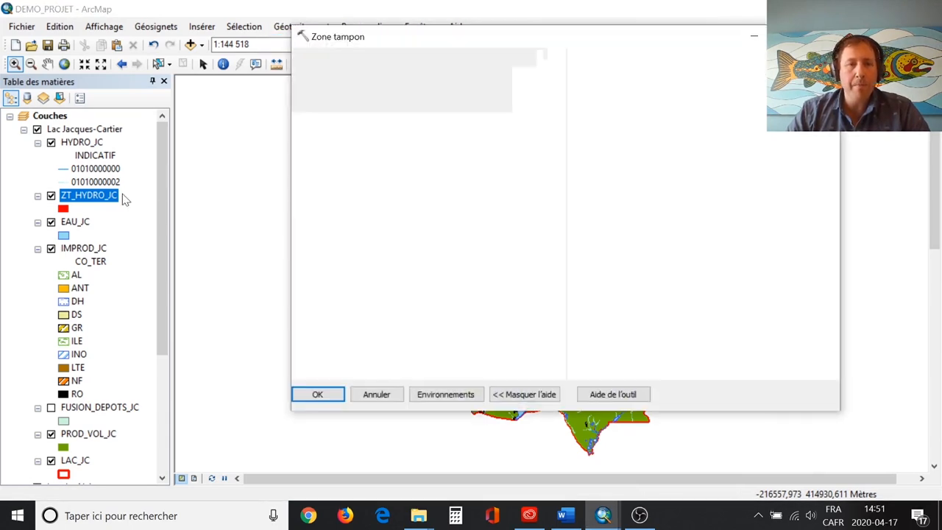
drag(72, 222, 346, 84)
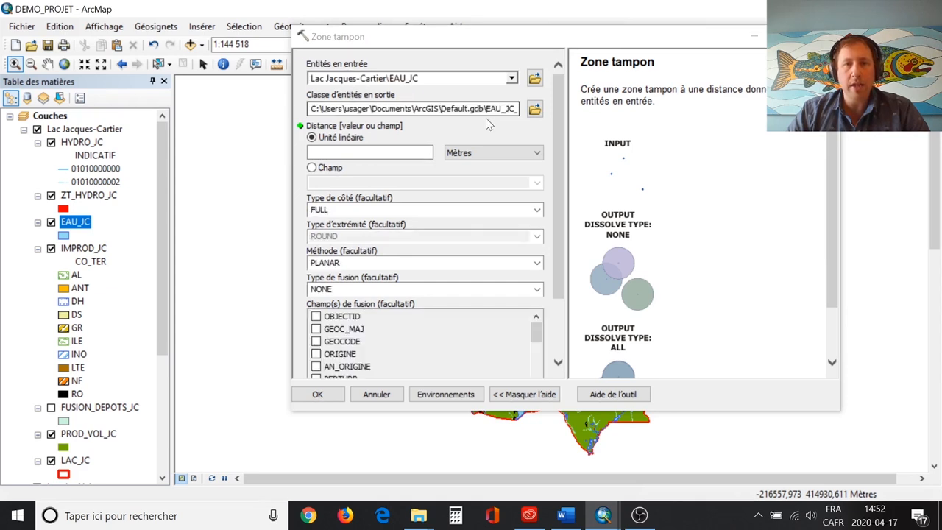
Set the buffer's output feature class to ZT_EAUX_JC in the DONNEES_PROJET dataset
click(534, 109)
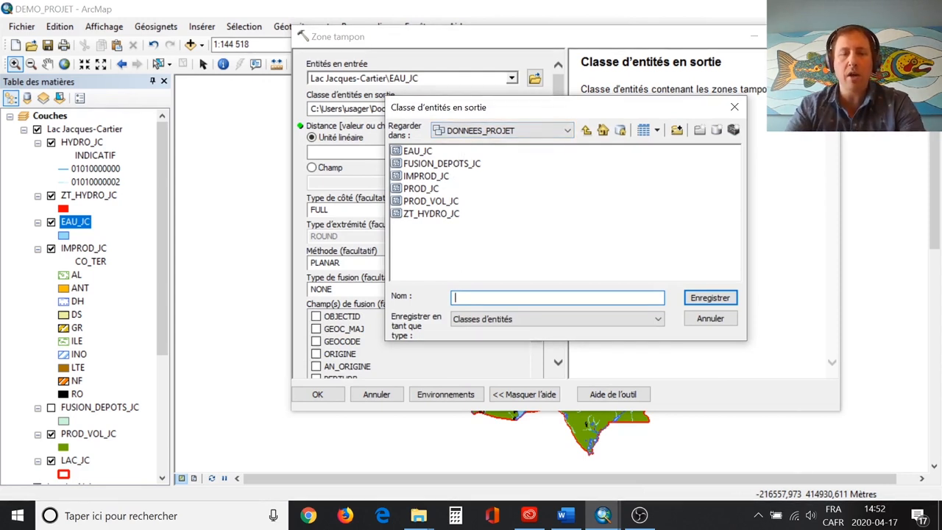
text(ZT_)
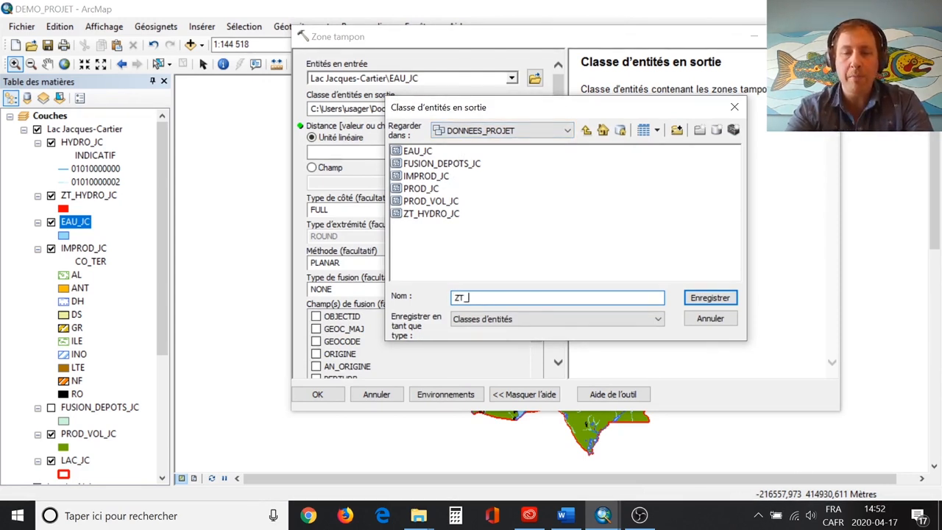
text(EAUX_JC)
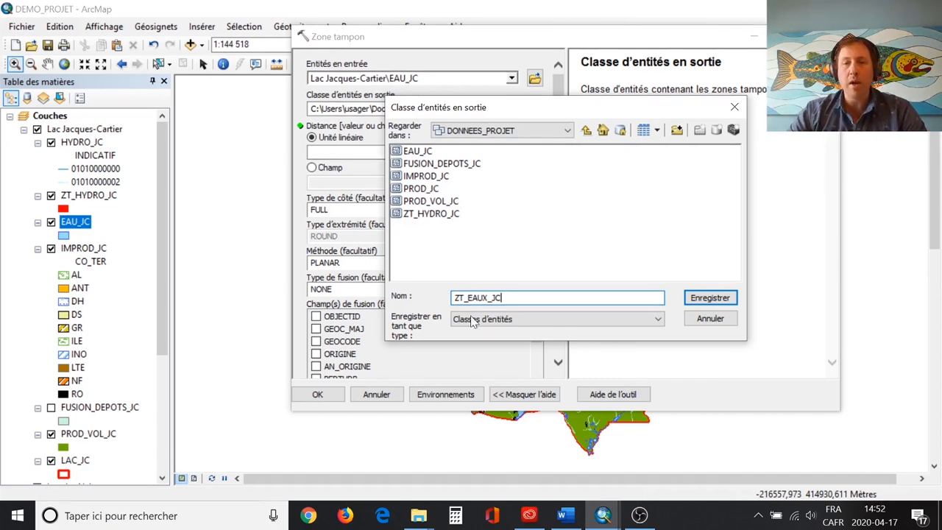
click(699, 298)
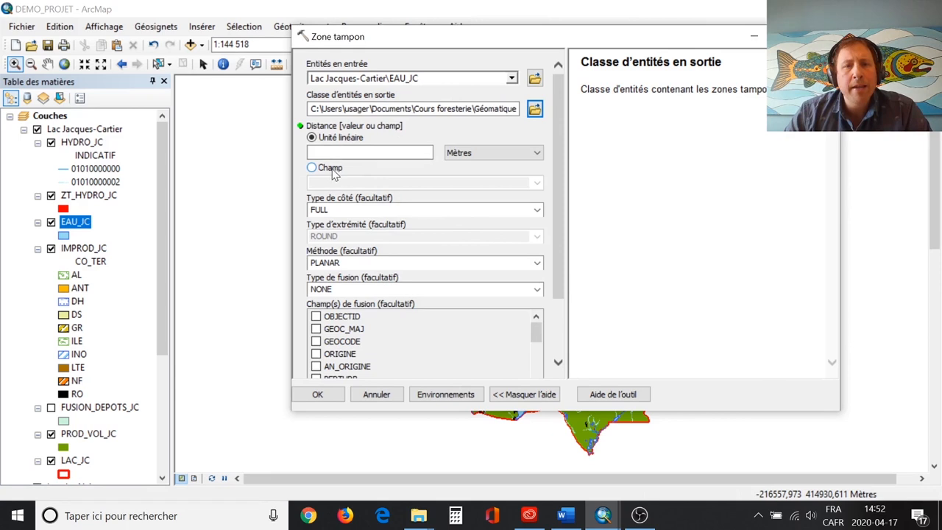
Set the EAU_JC buffer to a linear distance of 20 metres with side type OUTSIDE_ONLY, and run the tool
click(426, 152)
text(20)
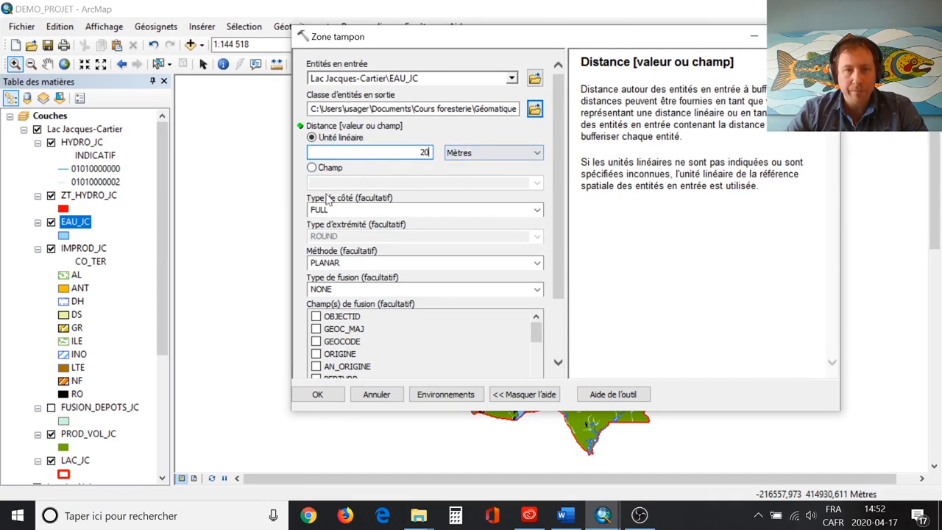
click(538, 211)
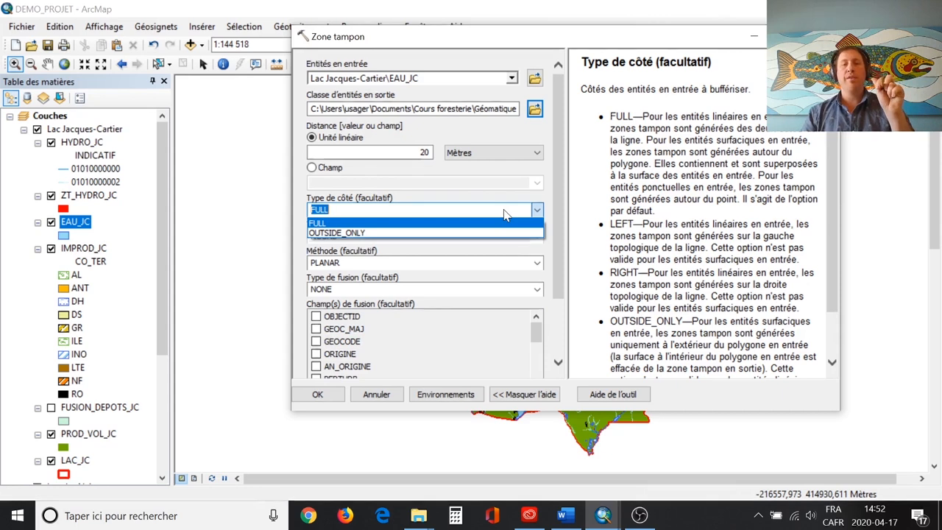
click(341, 233)
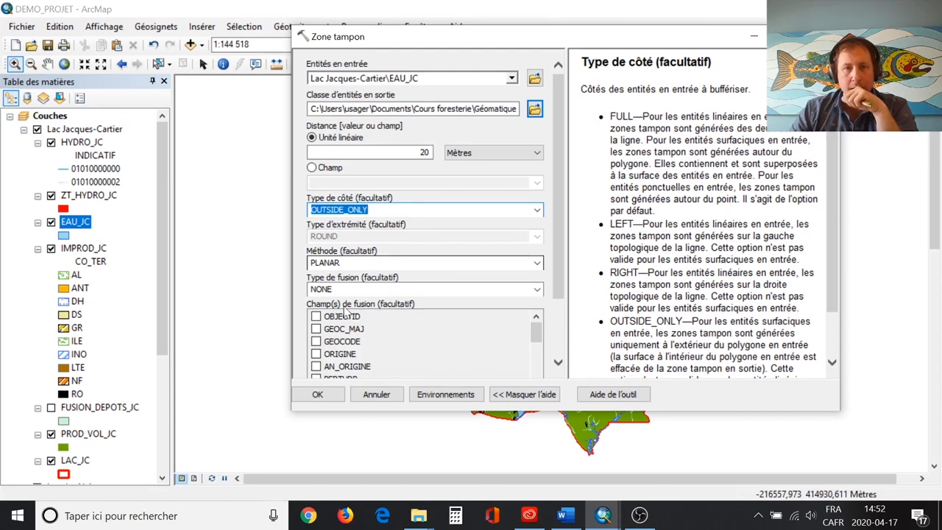
click(318, 392)
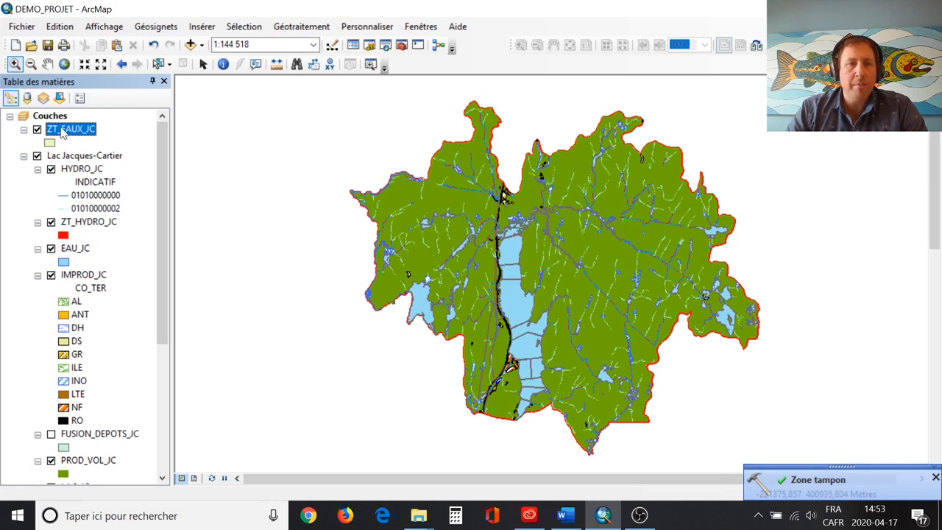
Move the ZT_EAUX_JC layer between ZT_HYDRO_JC and EAU_JC in the group, and give its symbol a red fill
drag(63, 133, 64, 238)
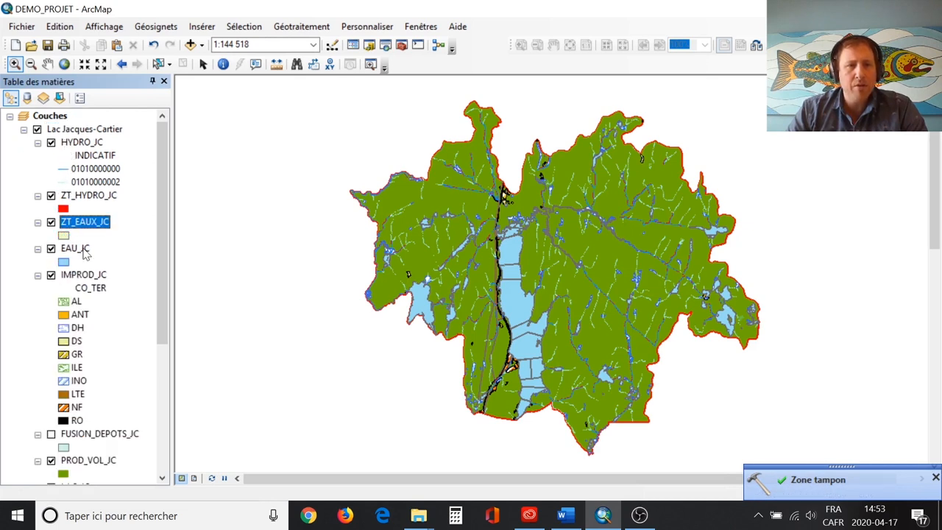
click(63, 237)
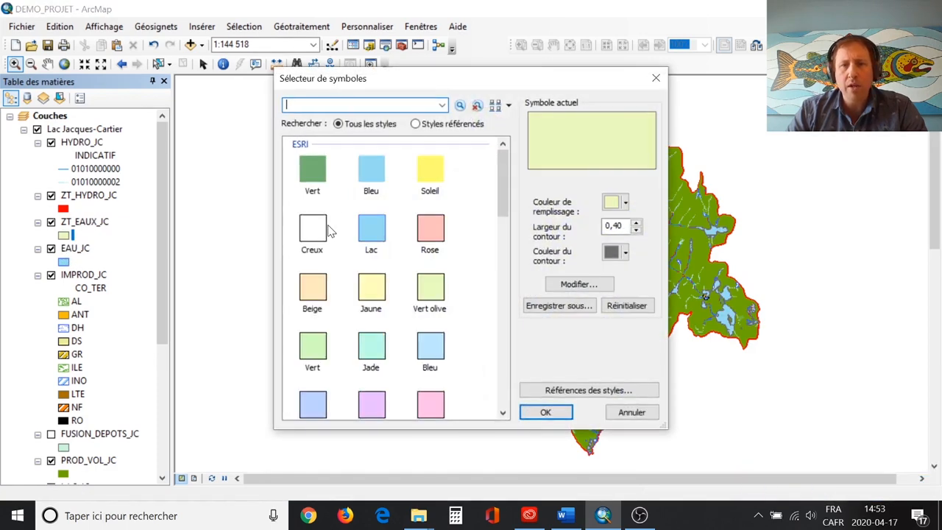
click(624, 203)
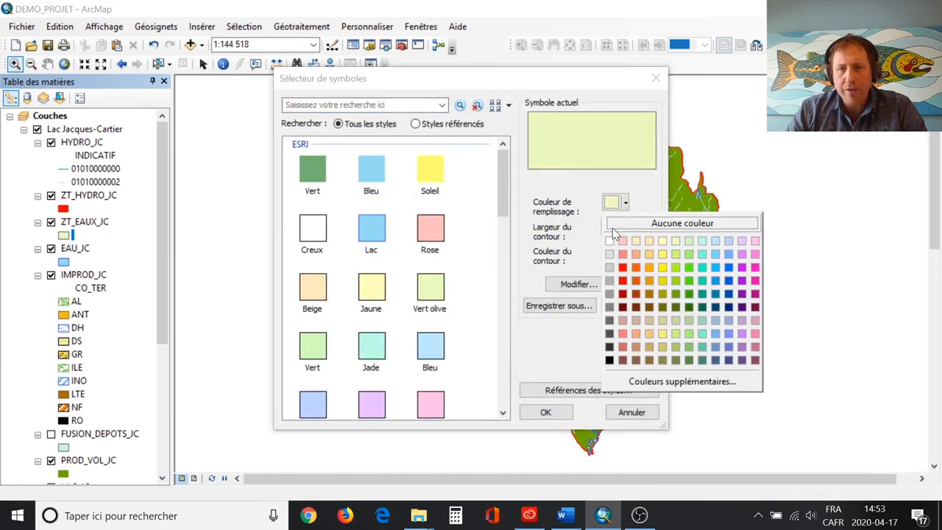
click(622, 268)
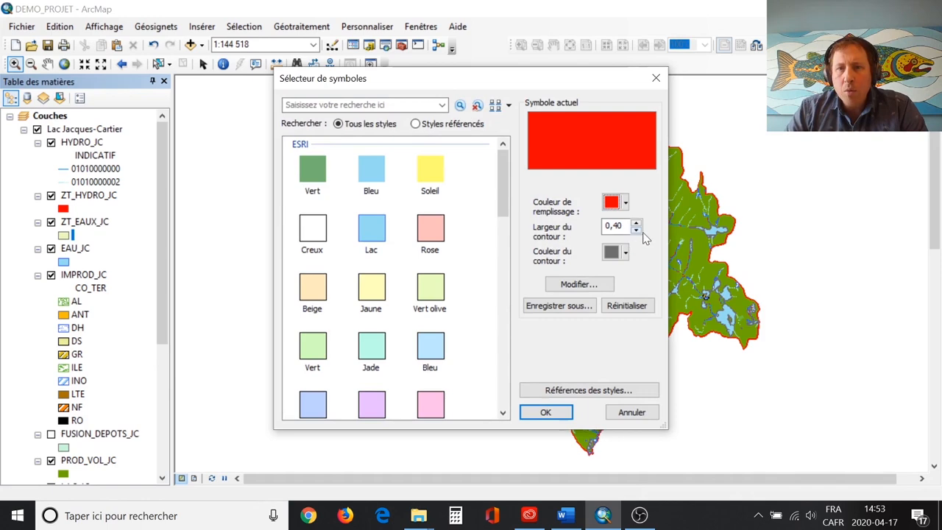
click(541, 412)
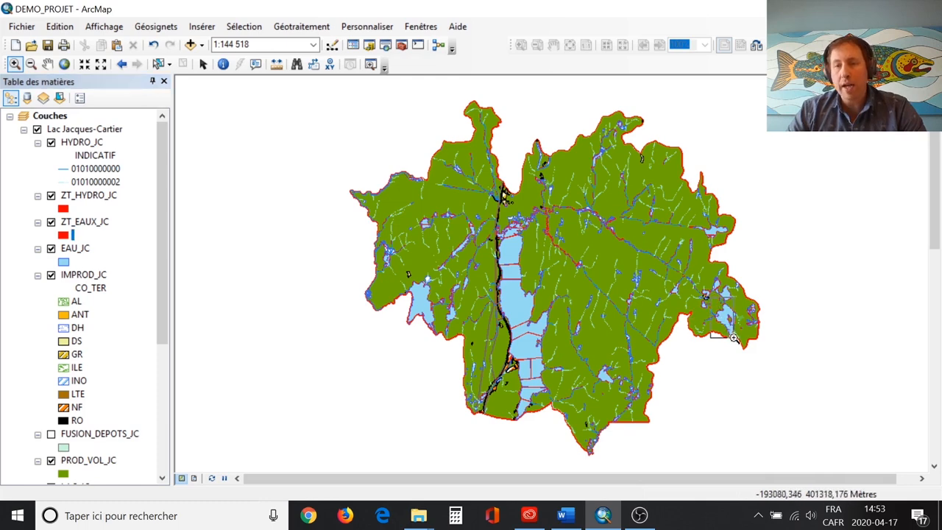
Examine the ZT_EAUX_JC and ZT_HYDRO_JC buffers around the lakes, islands and streams in the territory's southeastern part
drag(743, 342, 672, 294)
drag(420, 138, 527, 282)
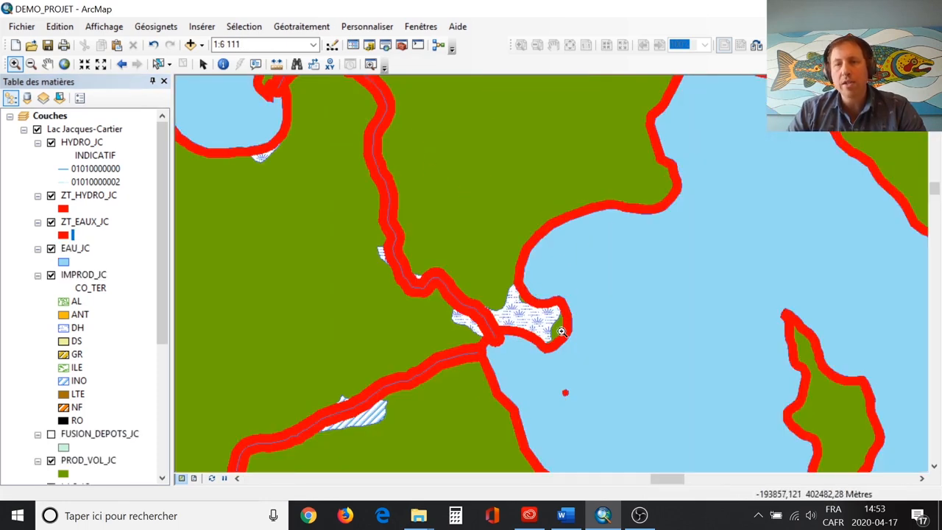
drag(513, 193, 603, 319)
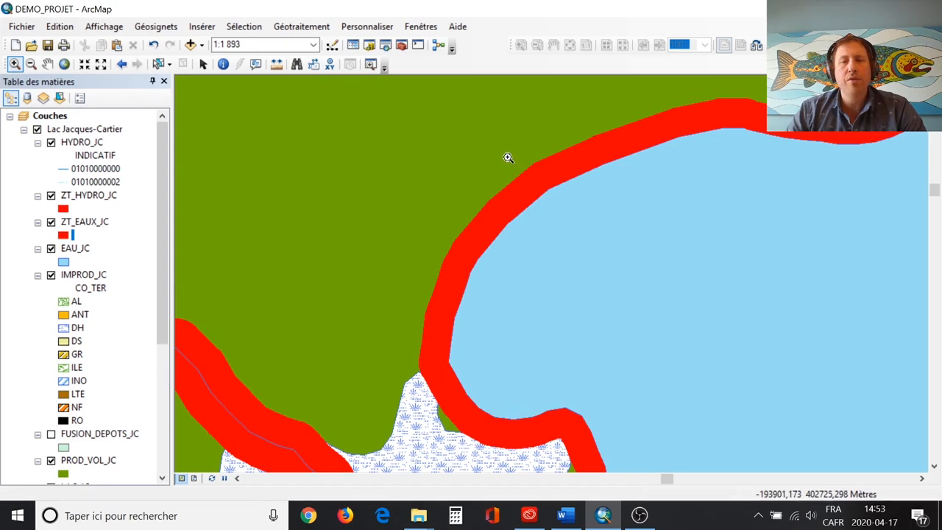
scroll(742, 298, up, 3)
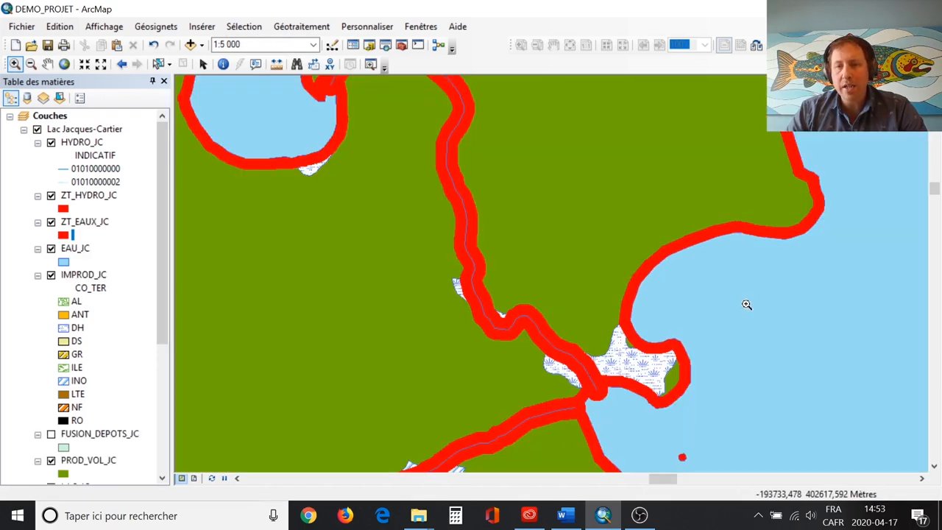
drag(746, 304, 467, 219)
scroll(681, 284, up, 3)
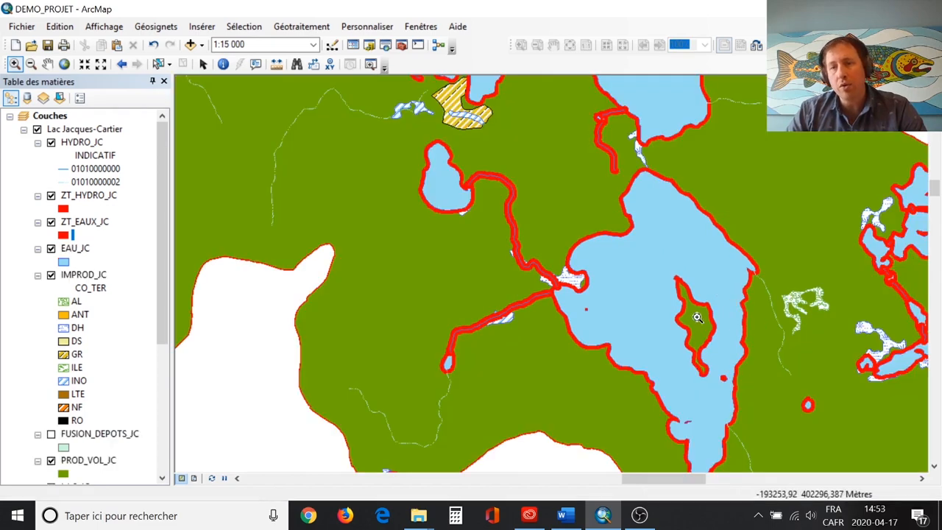
drag(694, 316, 621, 252)
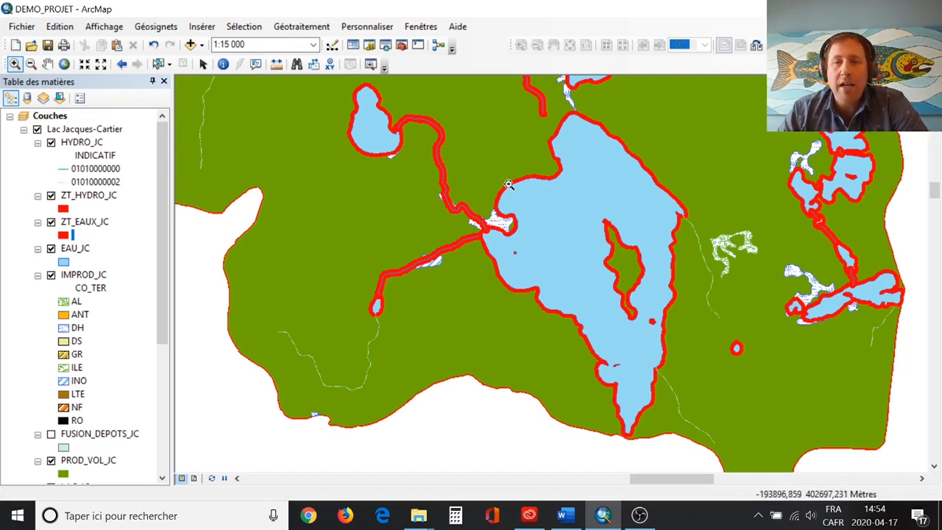
scroll(527, 218, up, 4)
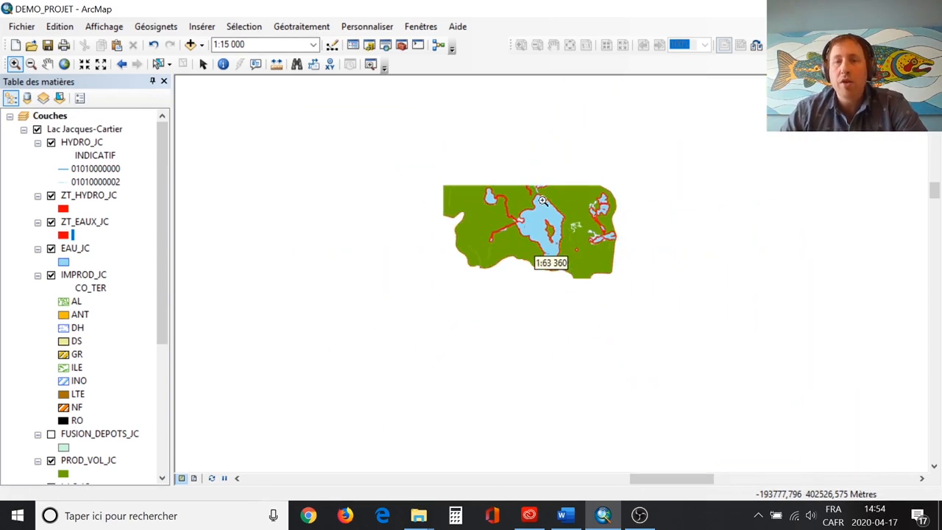
scroll(488, 242, down, 2)
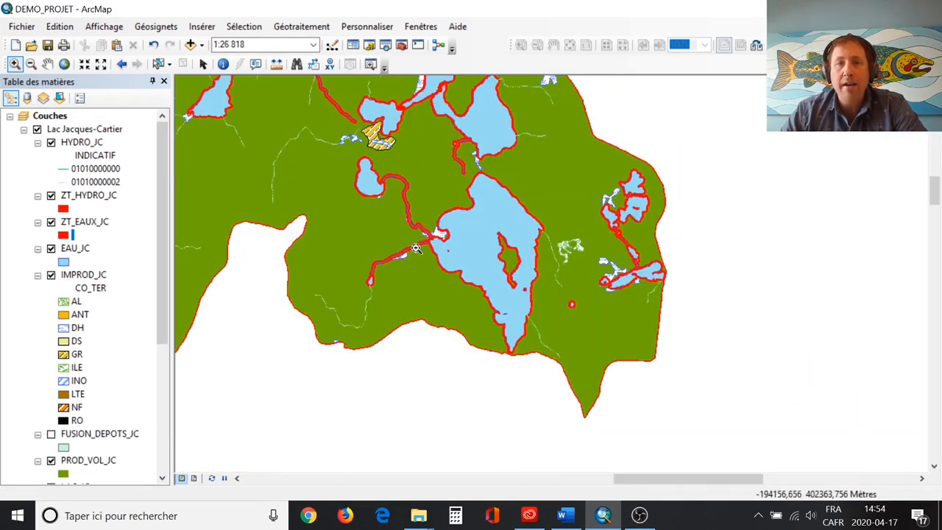
scroll(418, 245, up, 2)
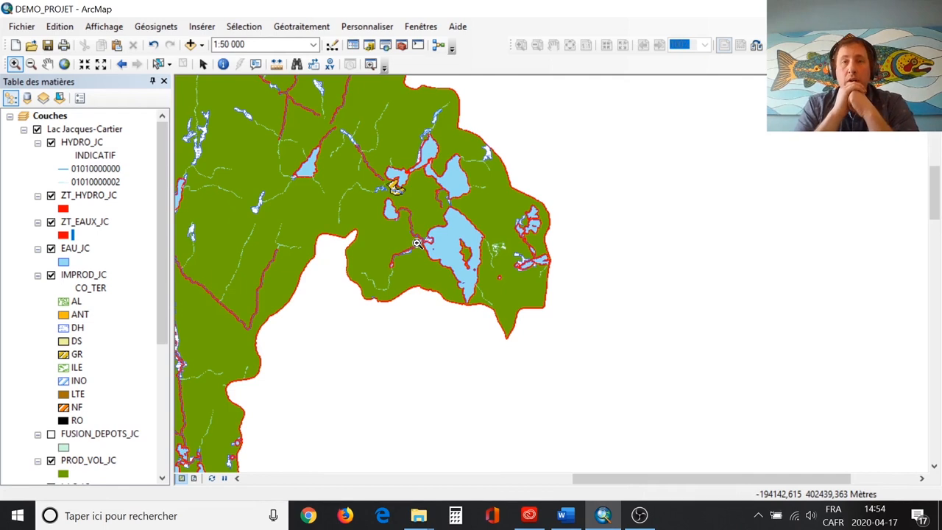